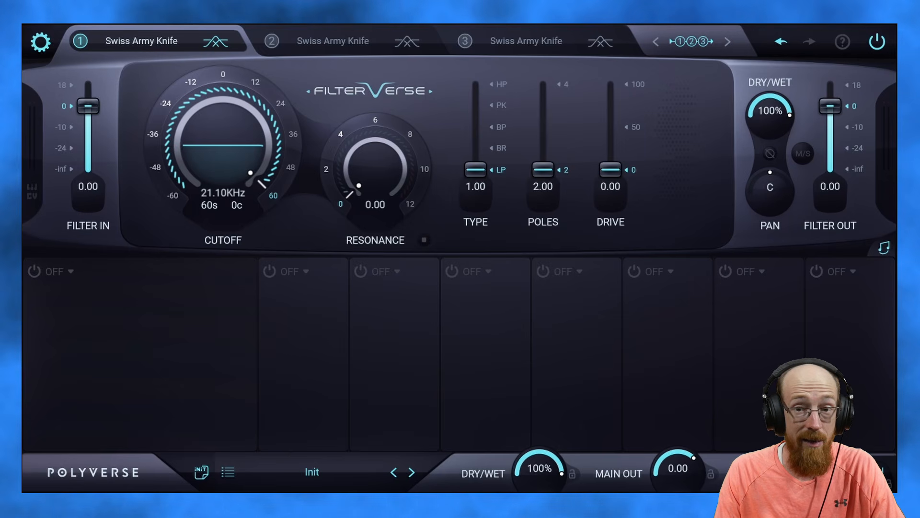
- Look over the filter models available for the first filter slot and keep Swiss Army Knife
{"action": "left_click", "coordinate": [139, 43]}
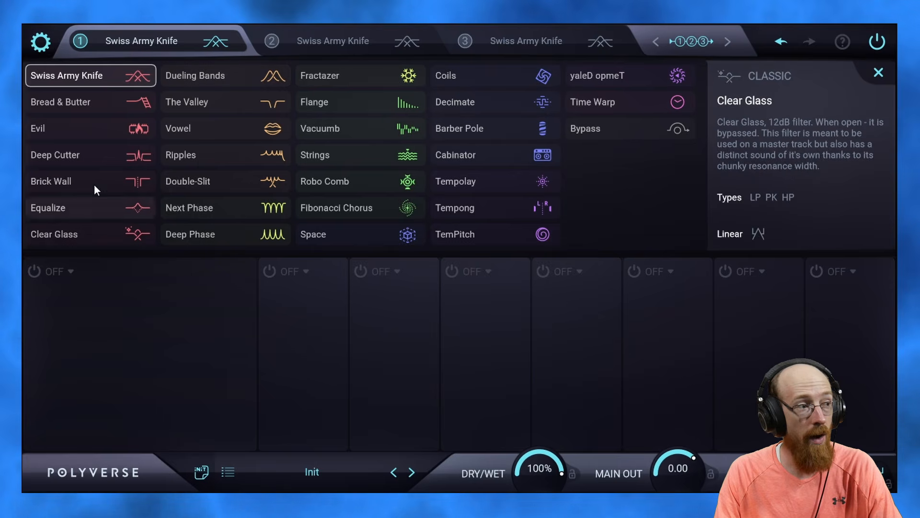
{"action": "left_click", "coordinate": [138, 46]}
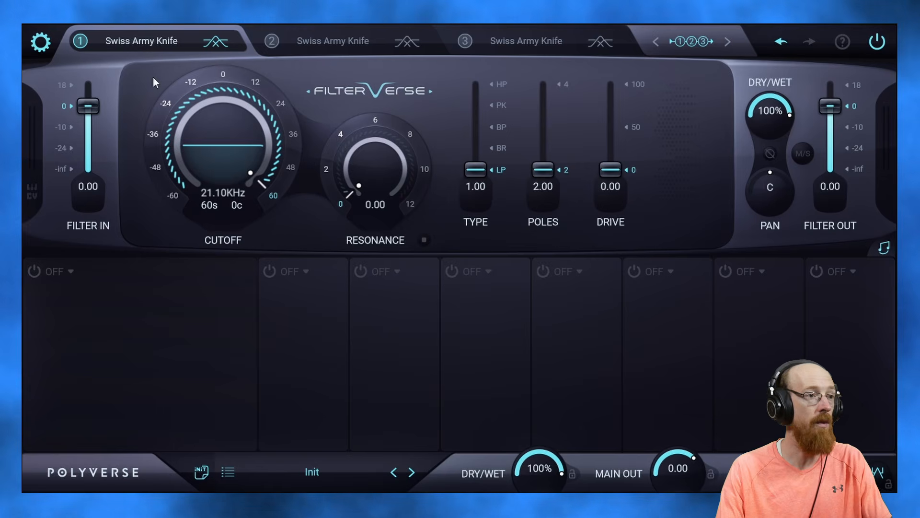
{"action": "mouse_move", "coordinate": [141, 53]}
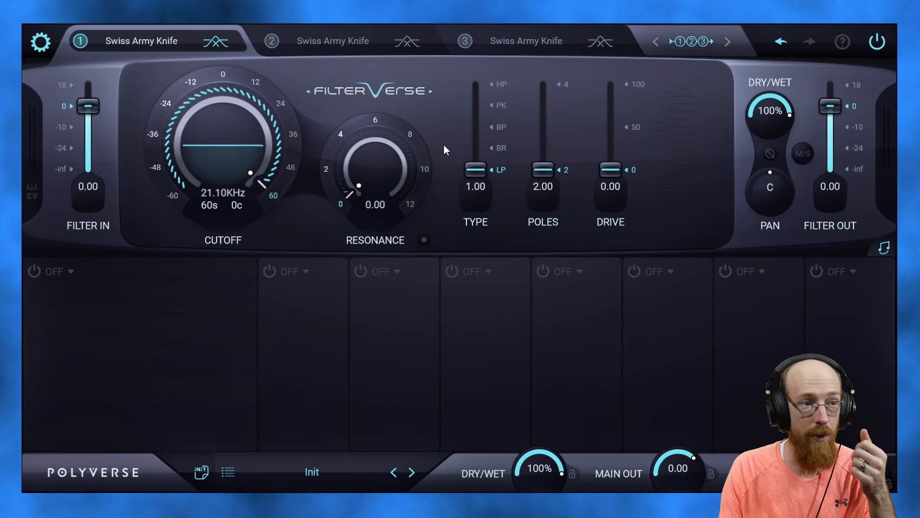
- Sweep the low-pass cutoff down to about 1.14 kHz and 308 Hz, and back up to 21.10 kHz
{"action": "left_click_drag", "start_coordinate": [473, 169], "coordinate": [482, 187]}
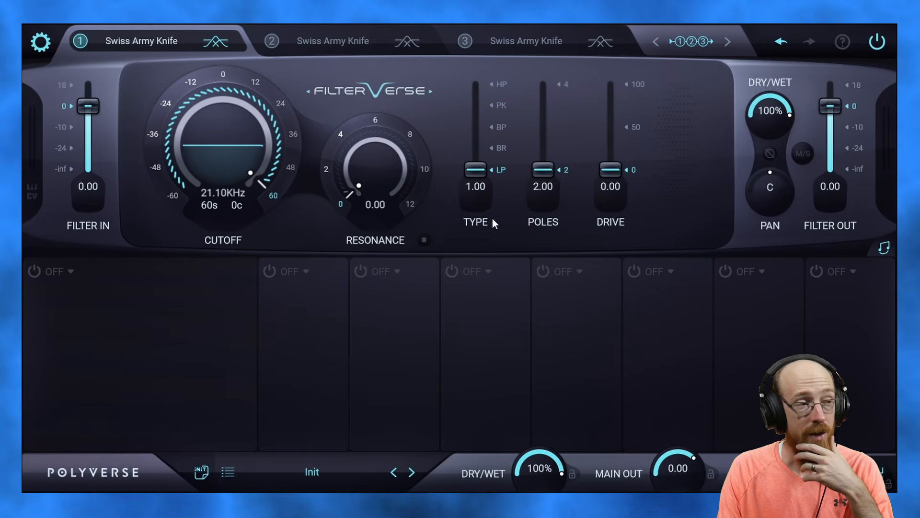
{"action": "left_click_drag", "start_coordinate": [239, 156], "coordinate": [196, 150]}
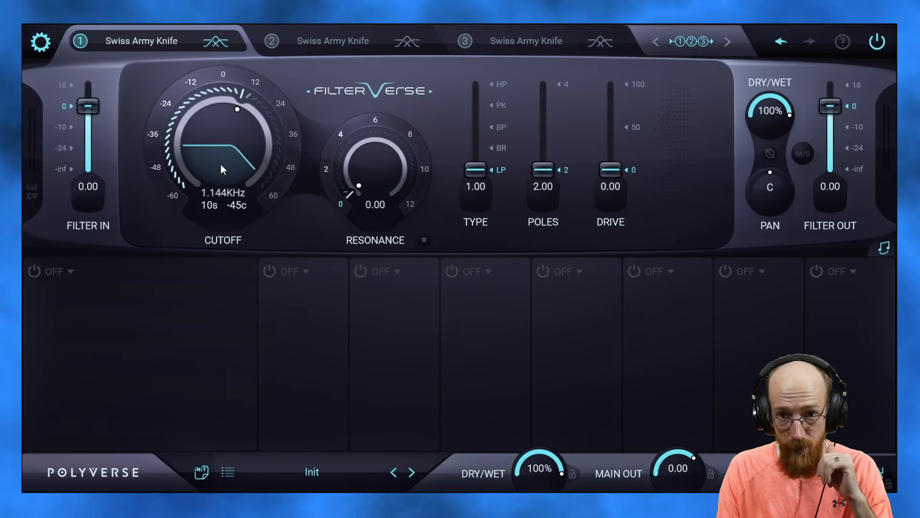
{"action": "left_click_drag", "start_coordinate": [220, 157], "coordinate": [235, 173]}
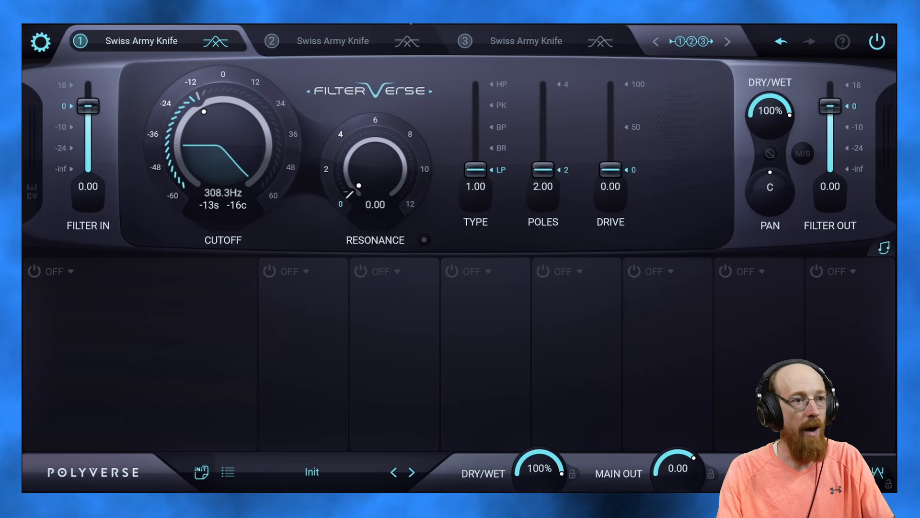
{"action": "left_click_drag", "start_coordinate": [246, 144], "coordinate": [247, 63]}
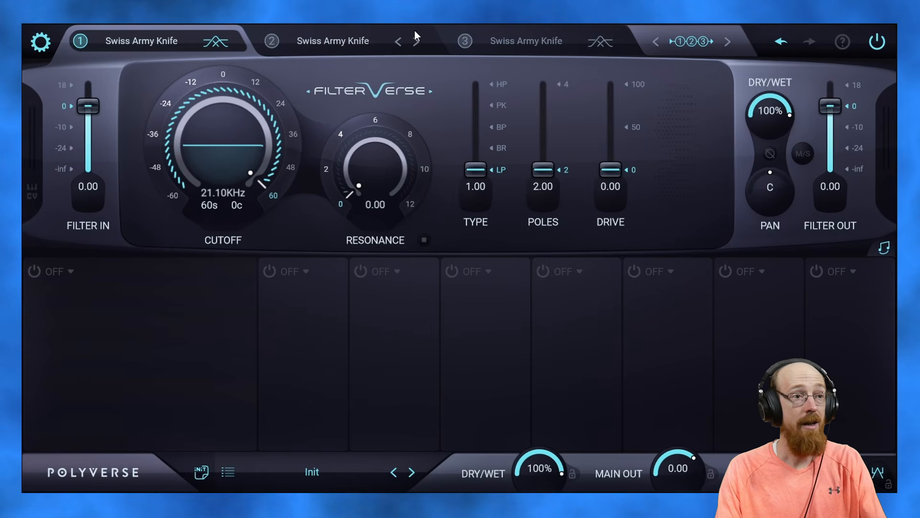
- Compare 4 poles against 2 poles with the low-pass cutoff near 120 Hz, and return the cutoff to 21.10 kHz
{"action": "left_click_drag", "start_coordinate": [261, 135], "coordinate": [253, 253]}
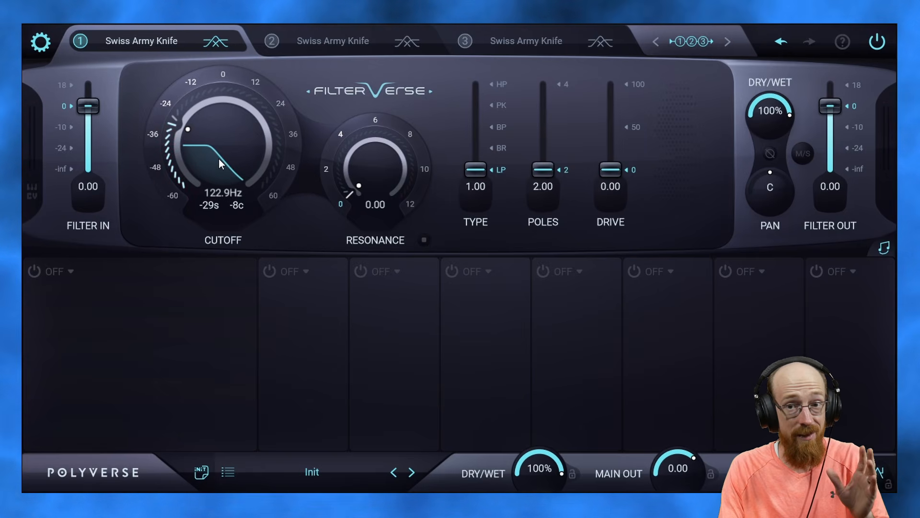
{"action": "left_click_drag", "start_coordinate": [550, 170], "coordinate": [551, 34]}
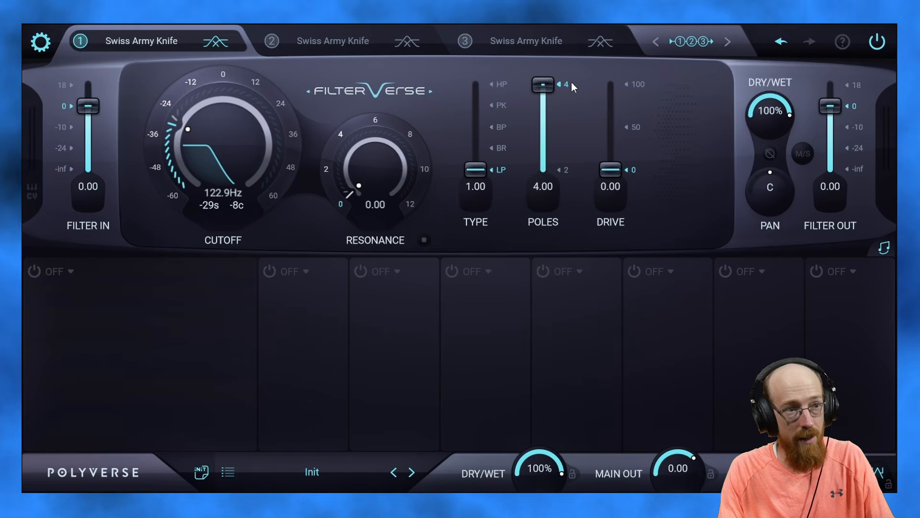
{"action": "left_click_drag", "start_coordinate": [269, 149], "coordinate": [268, 149]}
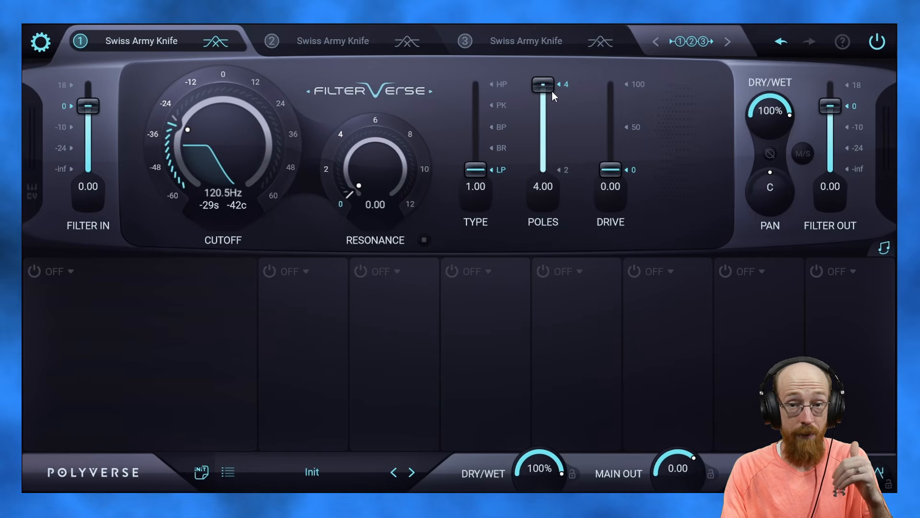
{"action": "left_click_drag", "start_coordinate": [549, 90], "coordinate": [540, 218]}
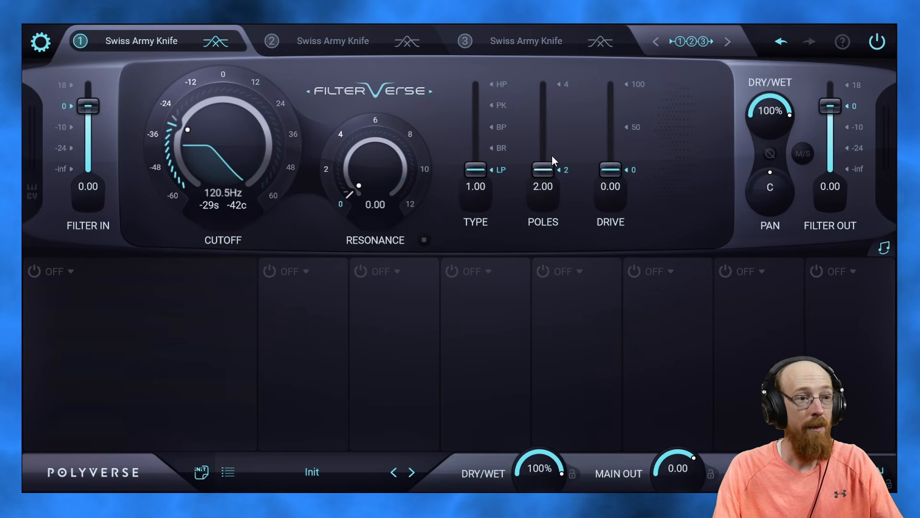
{"action": "left_click_drag", "start_coordinate": [238, 138], "coordinate": [239, 96]}
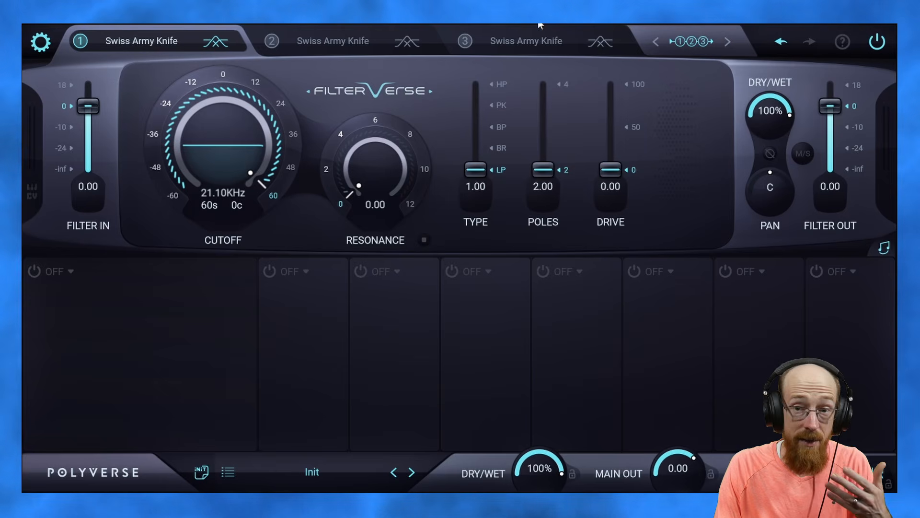
{"action": "left_click_drag", "start_coordinate": [238, 115], "coordinate": [350, 46]}
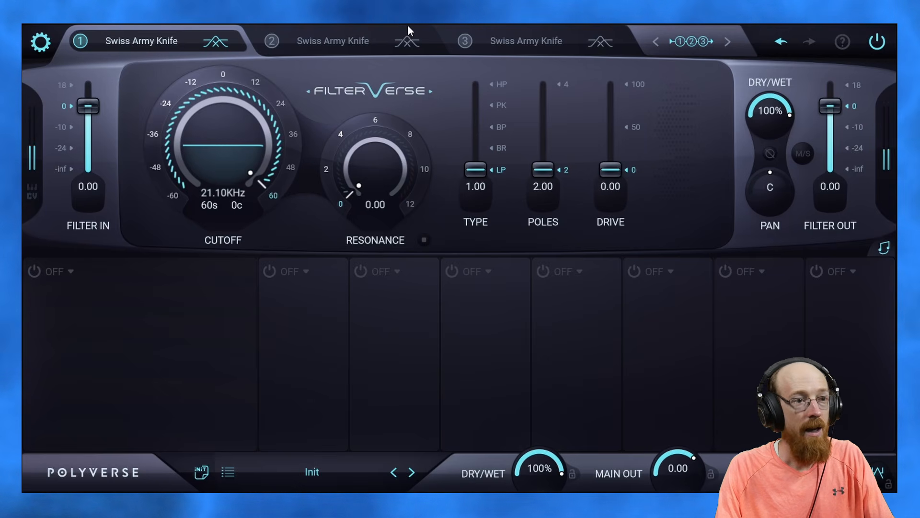
- Set the filter to 4 poles and sweep the low-pass cutoff down to about 1.31 kHz
{"action": "left_click_drag", "start_coordinate": [546, 169], "coordinate": [548, 50]}
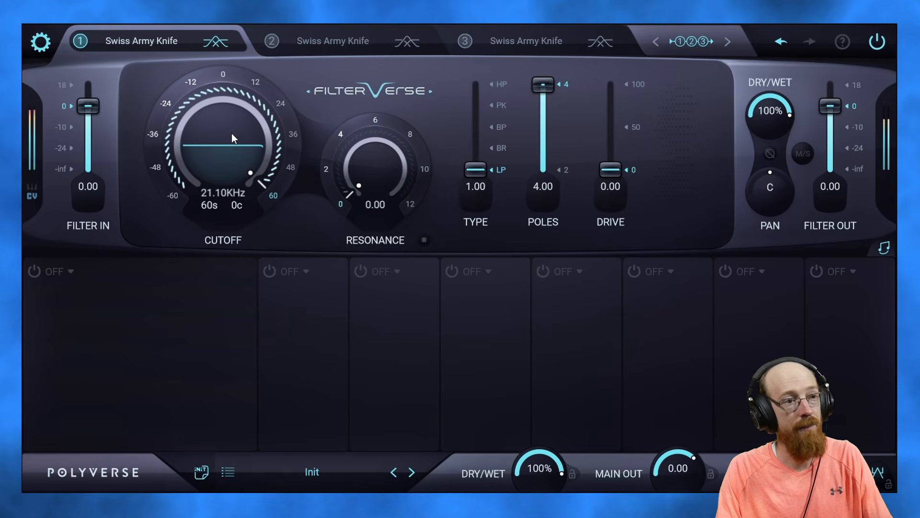
{"action": "mouse_move", "coordinate": [232, 133]}
{"action": "left_mouse_down"}
{"action": "mouse_move", "coordinate": [223, 296]}
{"action": "mouse_move", "coordinate": [238, 139]}
{"action": "left_mouse_up"}
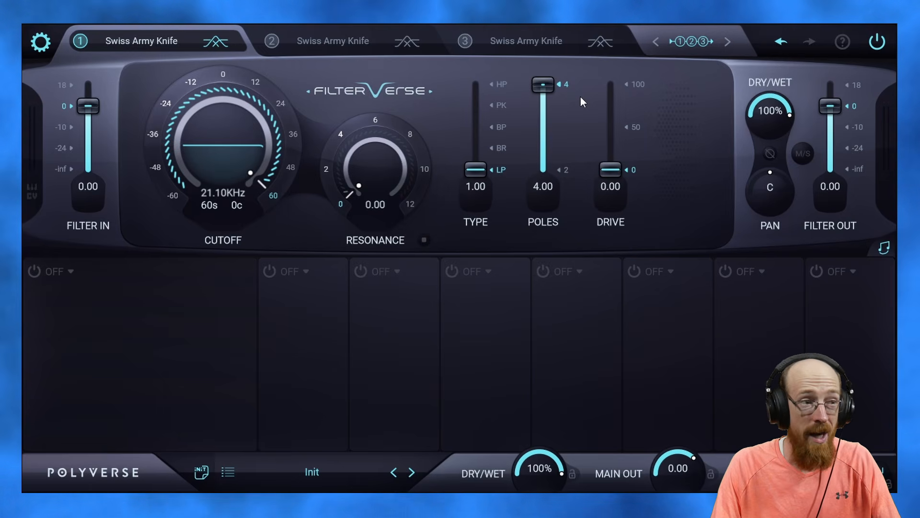
{"action": "left_click_drag", "start_coordinate": [279, 124], "coordinate": [248, 198]}
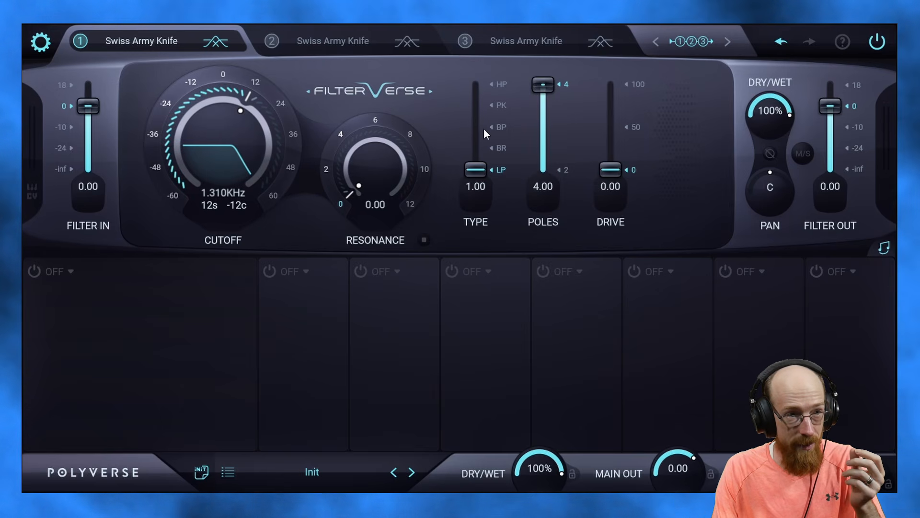
{"action": "left_click_drag", "start_coordinate": [555, 91], "coordinate": [530, 73]}
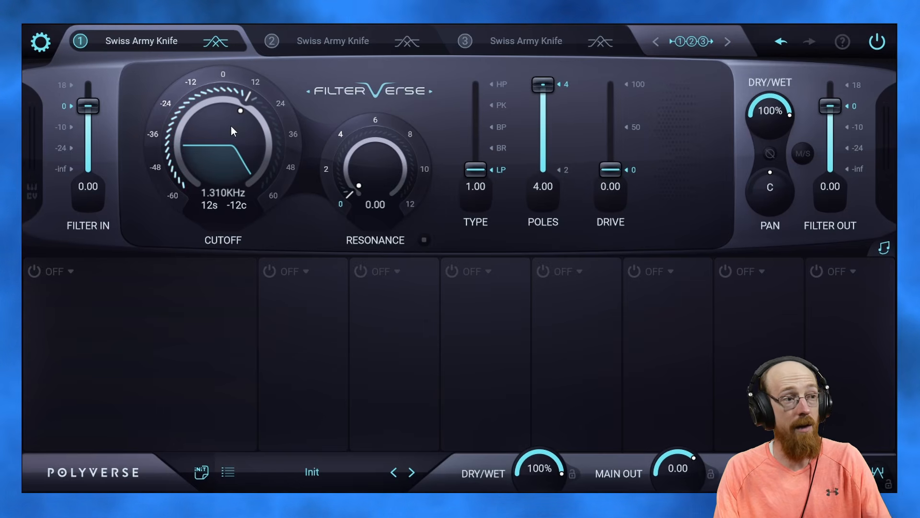
- Sweep the 4-pole low-pass cutoff to about 305 Hz and up to about 17.2 kHz, and return to 2 poles
{"action": "left_click_drag", "start_coordinate": [231, 126], "coordinate": [212, 163]}
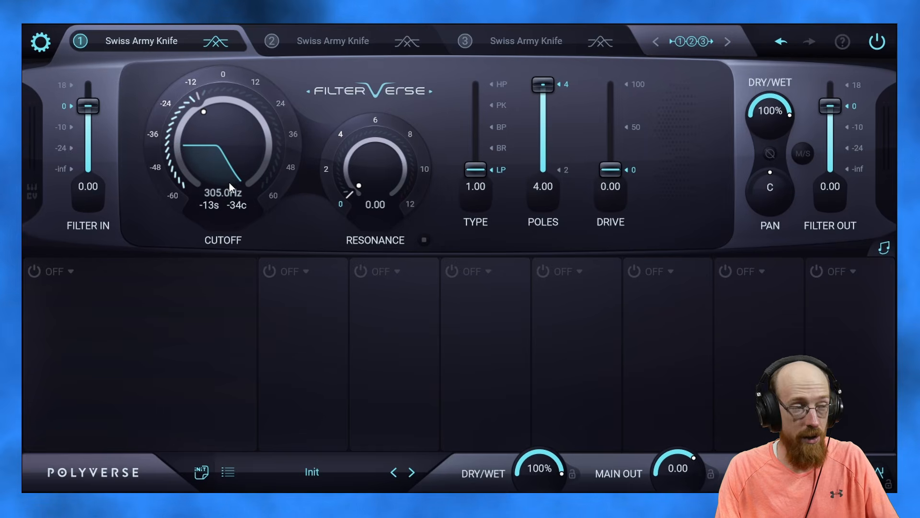
{"action": "left_click_drag", "start_coordinate": [201, 122], "coordinate": [202, 87]}
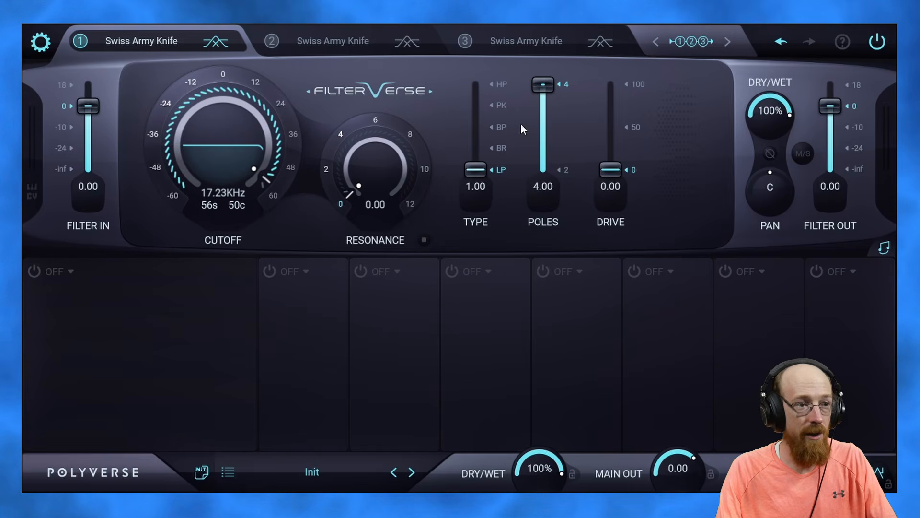
{"action": "left_click_drag", "start_coordinate": [551, 84], "coordinate": [565, 232]}
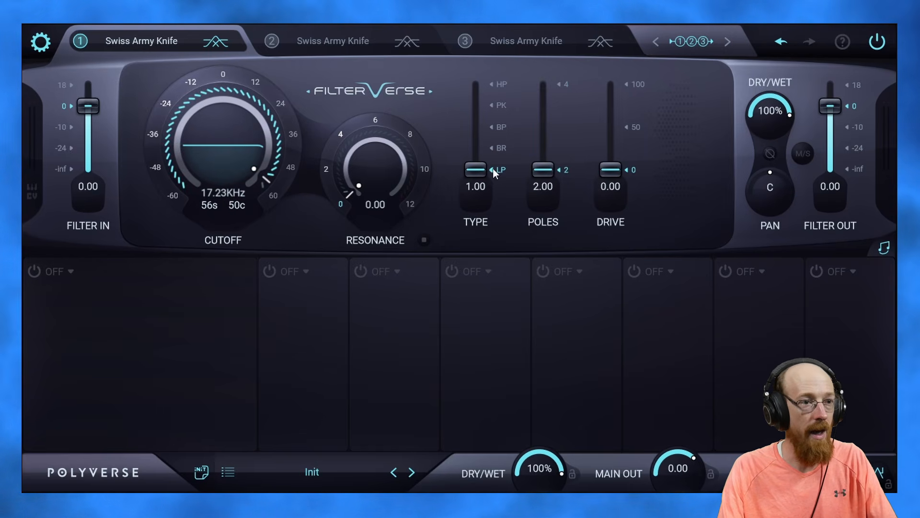
- Switch the filter type to high-pass and sweep the cutoff to about 99 Hz, down to 20.60 Hz, and up to about 338 Hz
{"action": "left_click_drag", "start_coordinate": [481, 170], "coordinate": [474, 83]}
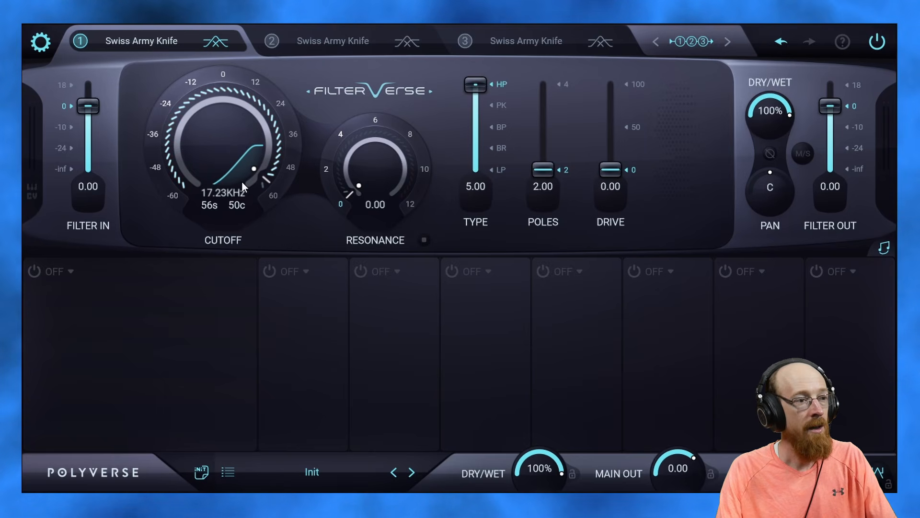
{"action": "left_click_drag", "start_coordinate": [241, 129], "coordinate": [232, 204]}
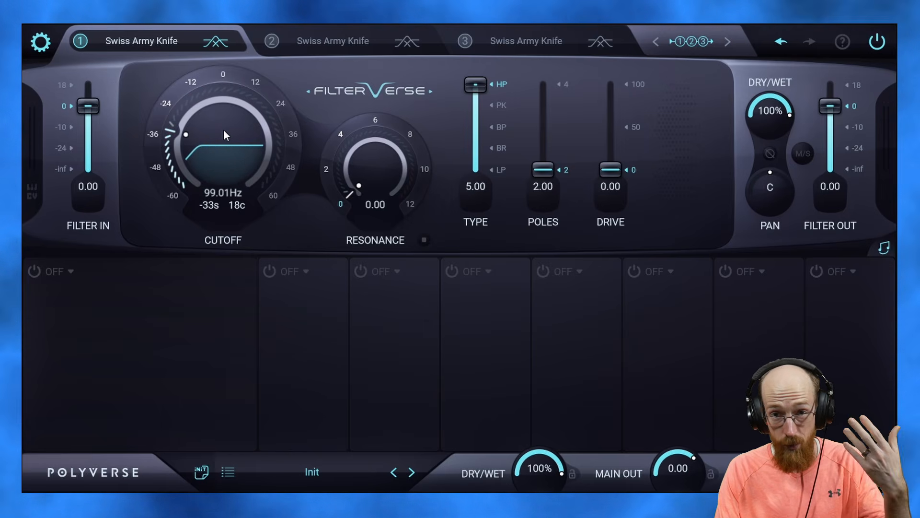
{"action": "left_click_drag", "start_coordinate": [226, 146], "coordinate": [255, 373]}
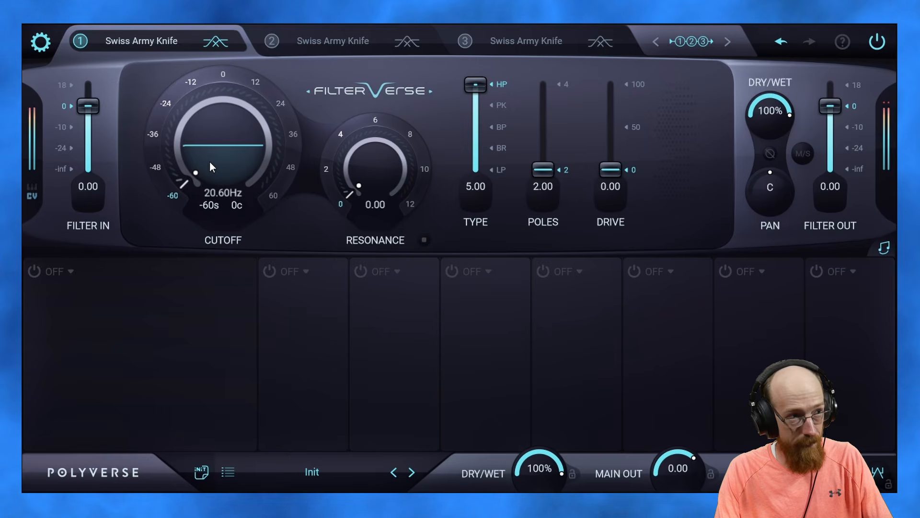
{"action": "left_click_drag", "start_coordinate": [209, 161], "coordinate": [224, 92]}
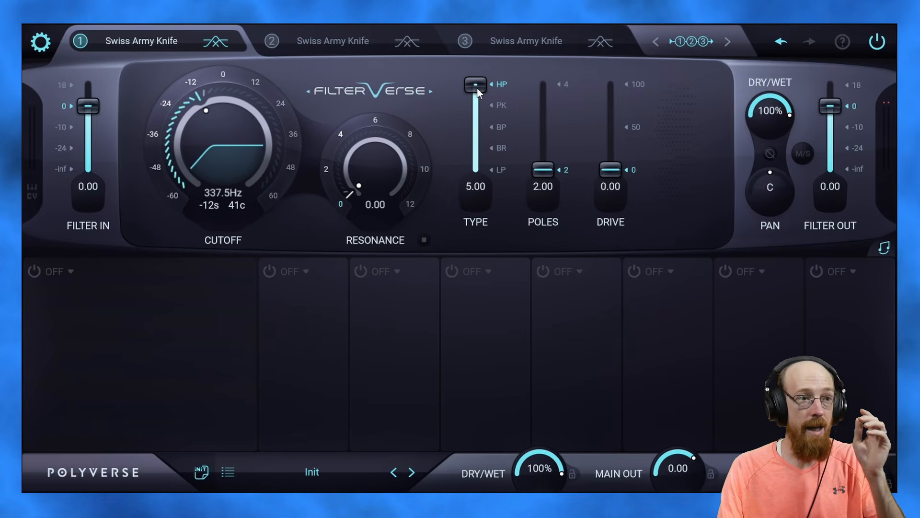
- Return the filter type to low-pass and morph it to band-reject at about 1.95
{"action": "left_click_drag", "start_coordinate": [476, 86], "coordinate": [461, 204]}
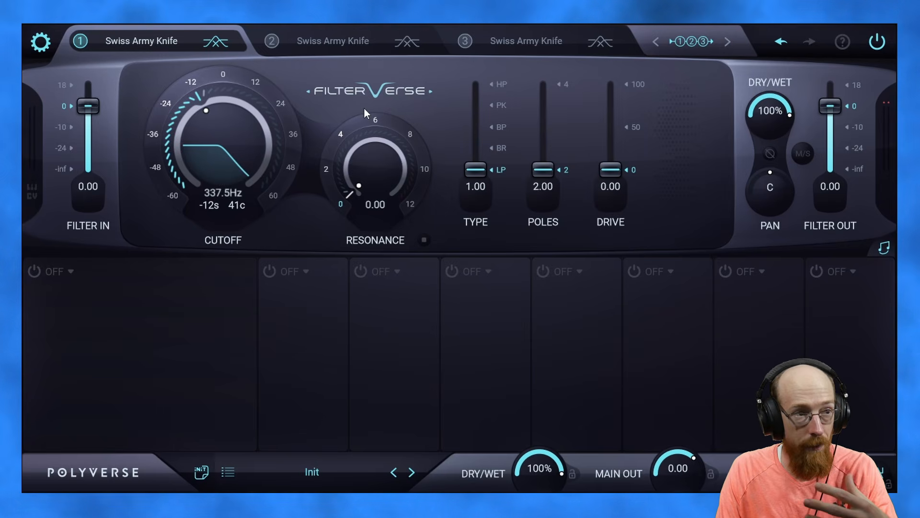
{"action": "mouse_move", "coordinate": [477, 169]}
{"action": "left_mouse_down"}
{"action": "mouse_move", "coordinate": [488, 38]}
{"action": "mouse_move", "coordinate": [483, 168]}
{"action": "left_mouse_up"}
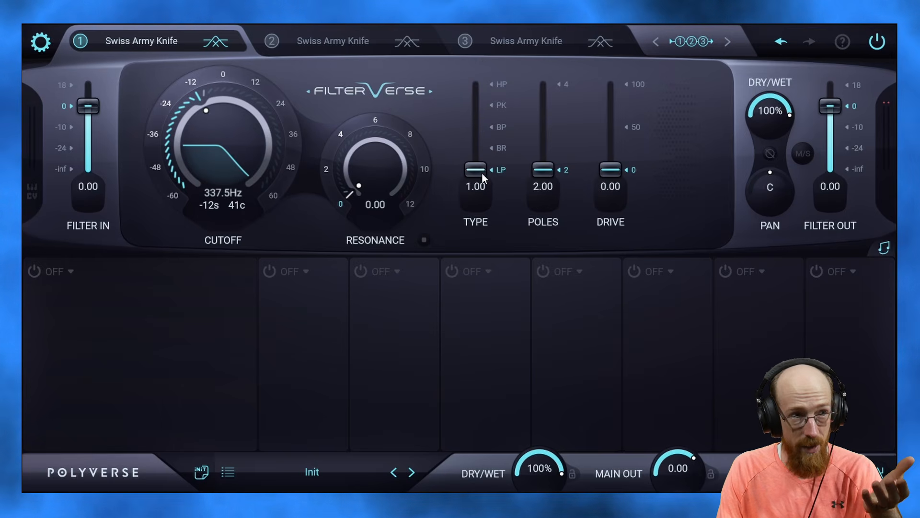
{"action": "mouse_move", "coordinate": [480, 165]}
{"action": "left_mouse_down"}
{"action": "mouse_move", "coordinate": [488, 61]}
{"action": "mouse_move", "coordinate": [480, 155]}
{"action": "left_mouse_up"}
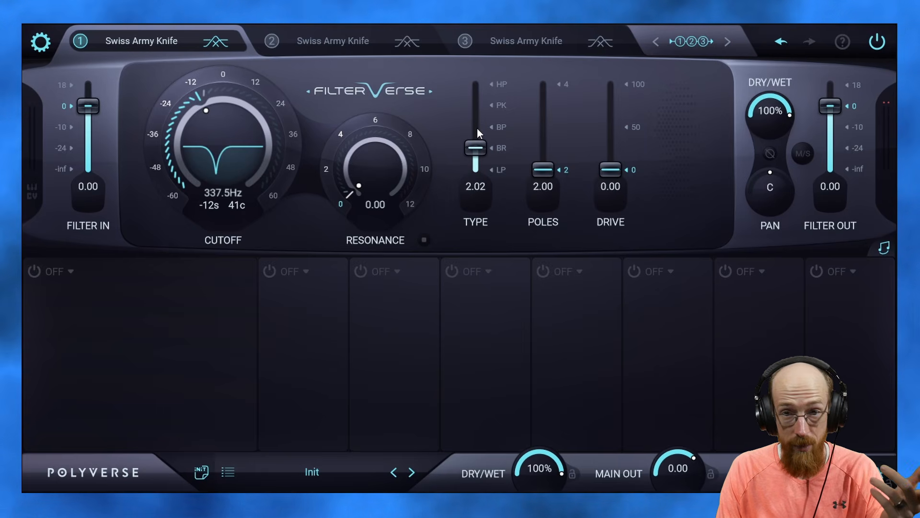
{"action": "left_click_drag", "start_coordinate": [480, 144], "coordinate": [484, 249]}
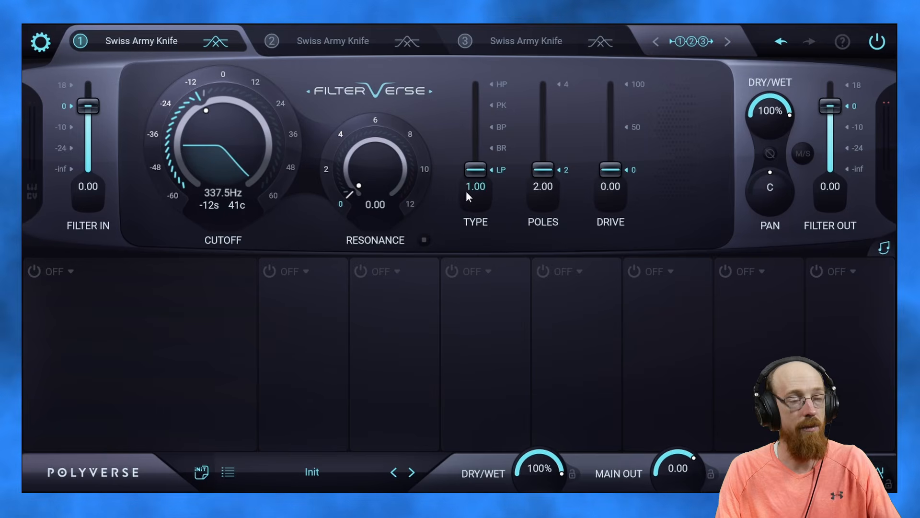
{"action": "left_click_drag", "start_coordinate": [474, 169], "coordinate": [478, 144]}
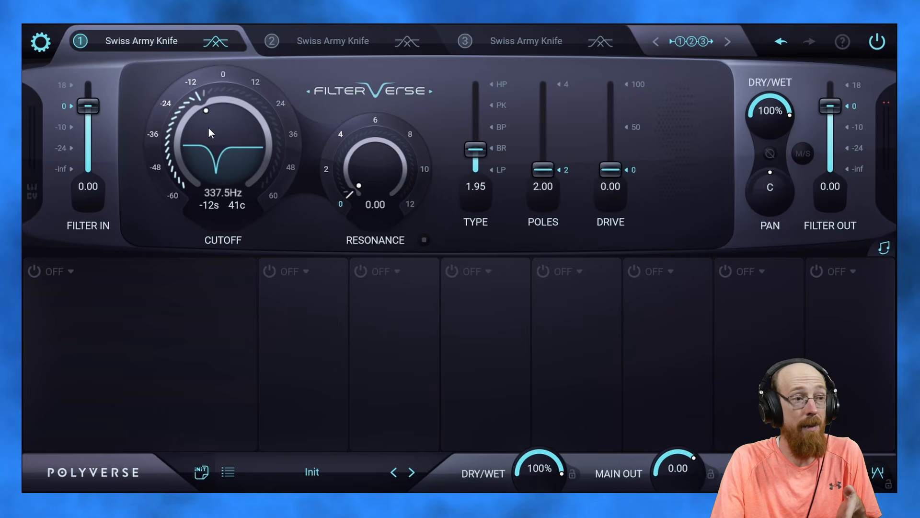
- Move the notch cutoff to about 541 Hz and 365 Hz, and fine-tune the filter type to 1.99
{"action": "left_click_drag", "start_coordinate": [210, 151], "coordinate": [215, 244]}
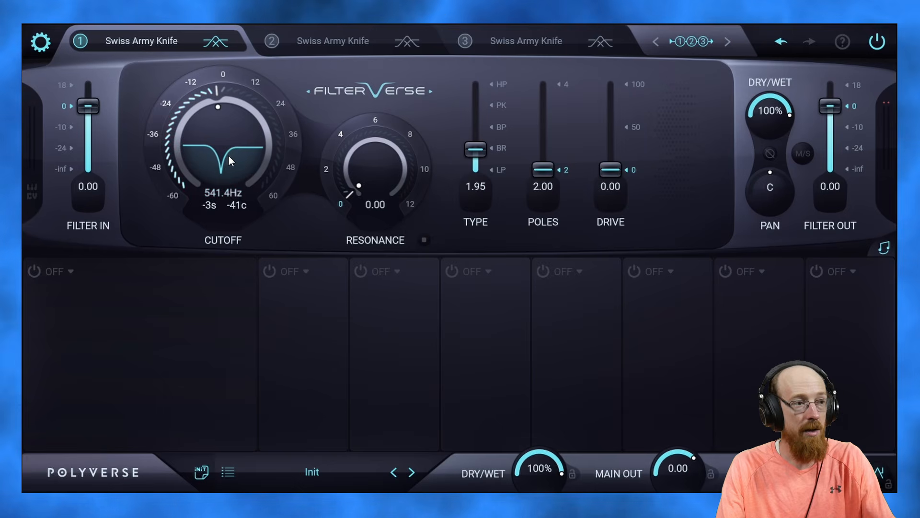
{"action": "left_click_drag", "start_coordinate": [225, 122], "coordinate": [221, 130]}
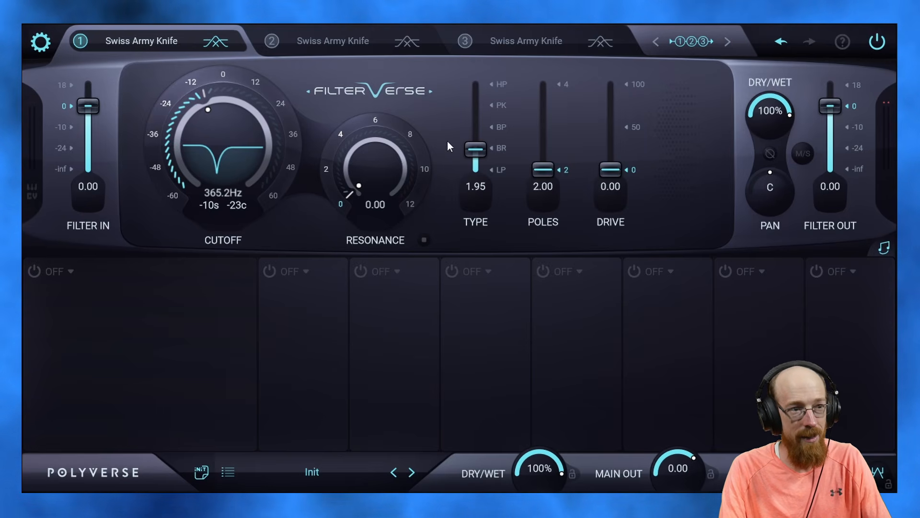
{"action": "mouse_move", "coordinate": [478, 150]}
{"action": "left_mouse_down"}
{"action": "mouse_move", "coordinate": [479, 162]}
{"action": "mouse_move", "coordinate": [484, 129]}
{"action": "mouse_move", "coordinate": [485, 153]}
{"action": "left_mouse_up"}
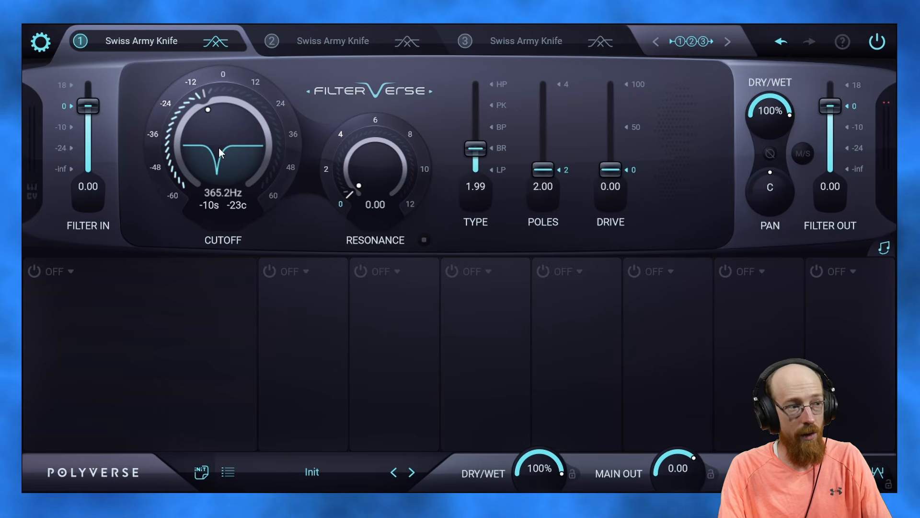
- Sweep the band-reject cutoff from 20.60 Hz through about 51 Hz up to about 9.6 kHz
{"action": "left_click_drag", "start_coordinate": [219, 146], "coordinate": [216, 206]}
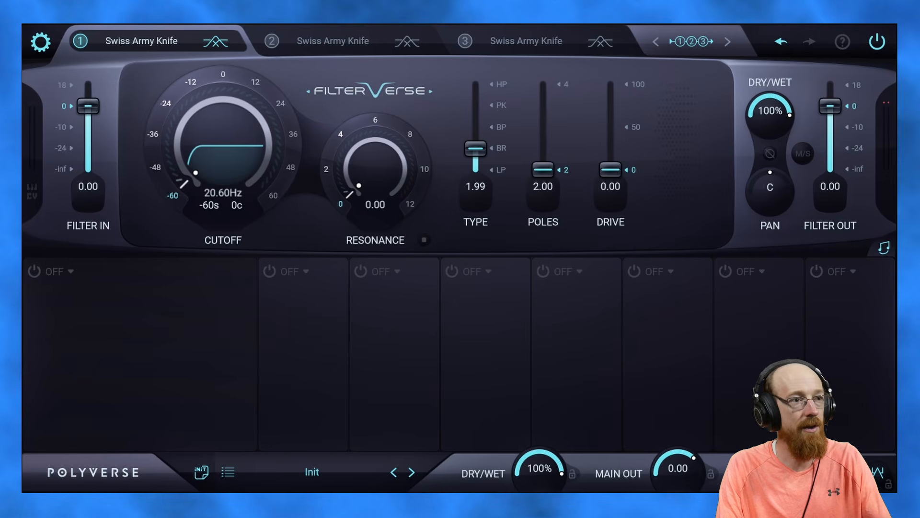
{"action": "left_click_drag", "start_coordinate": [201, 161], "coordinate": [213, 109]}
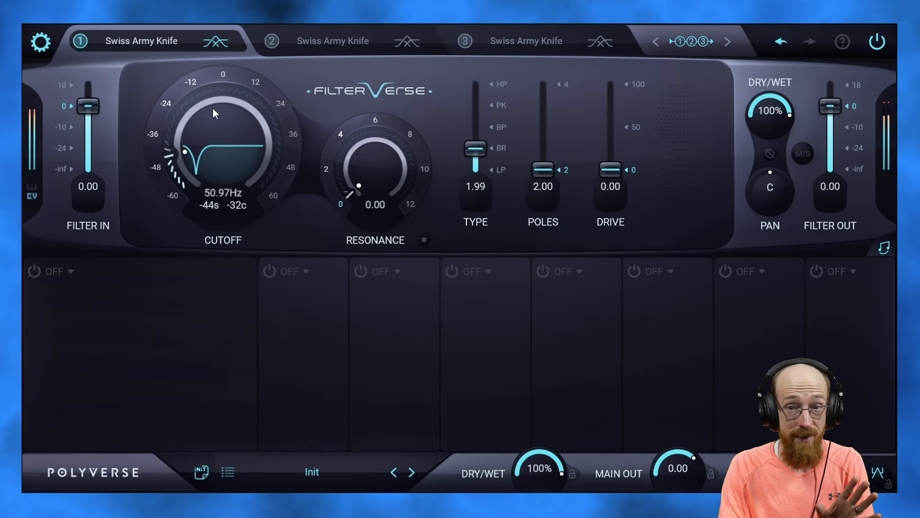
{"action": "left_click_drag", "start_coordinate": [213, 109], "coordinate": [215, 1]}
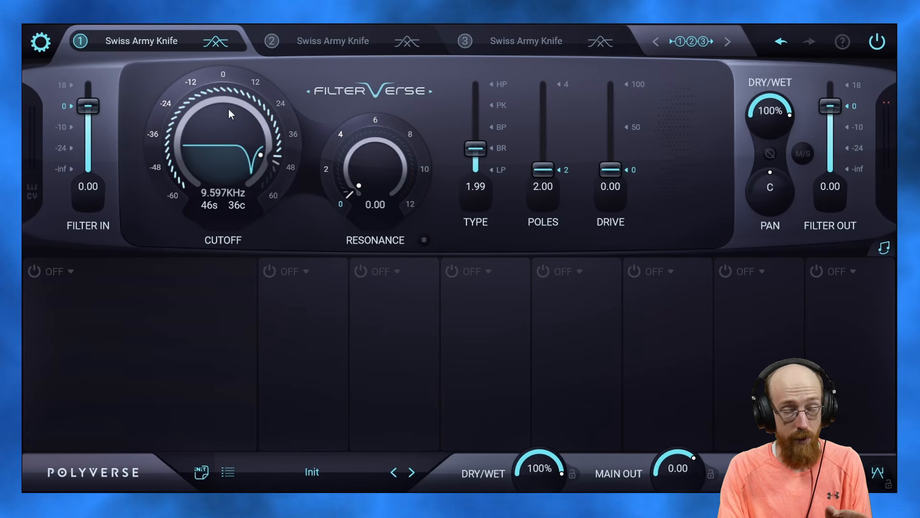
- Set the filter to band-pass at type 2.96, comparing it with band-reject at 2.04, and place the cutoff at about 581 Hz
{"action": "left_click_drag", "start_coordinate": [253, 147], "coordinate": [245, 235]}
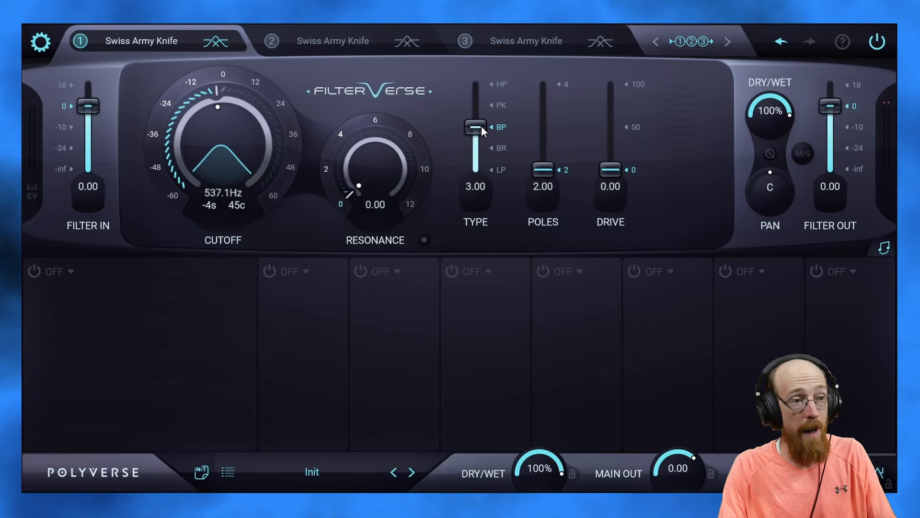
{"action": "left_click_drag", "start_coordinate": [480, 126], "coordinate": [481, 151]}
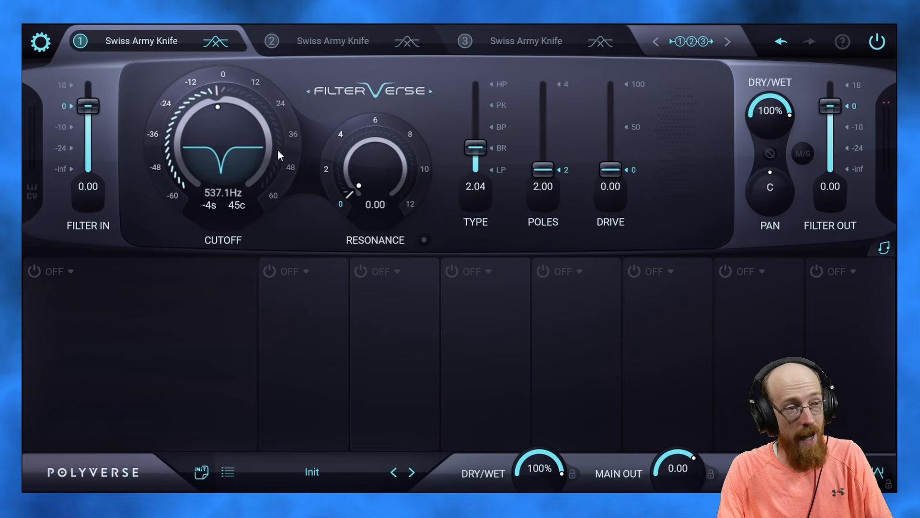
{"action": "left_click_drag", "start_coordinate": [476, 146], "coordinate": [475, 127]}
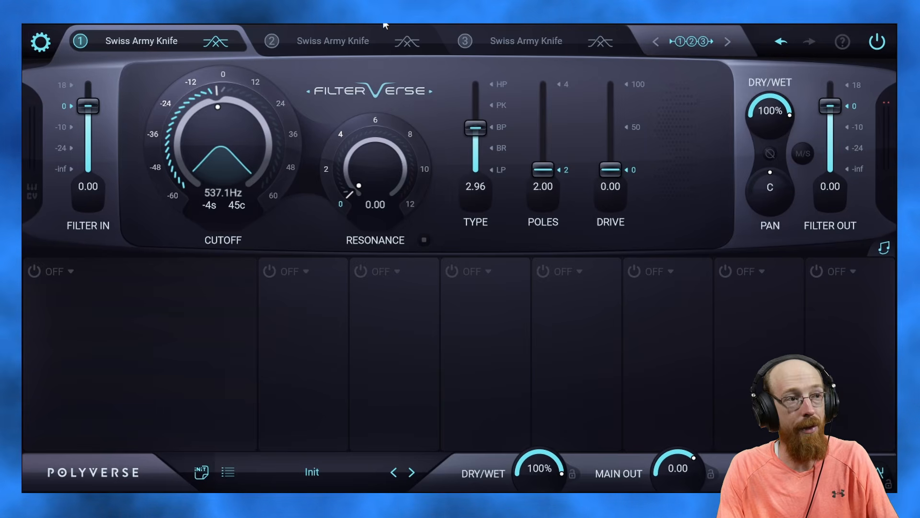
{"action": "mouse_move", "coordinate": [221, 131]}
{"action": "left_mouse_down"}
{"action": "mouse_move", "coordinate": [214, 204]}
{"action": "mouse_move", "coordinate": [228, 50]}
{"action": "mouse_move", "coordinate": [230, 132]}
{"action": "left_mouse_up"}
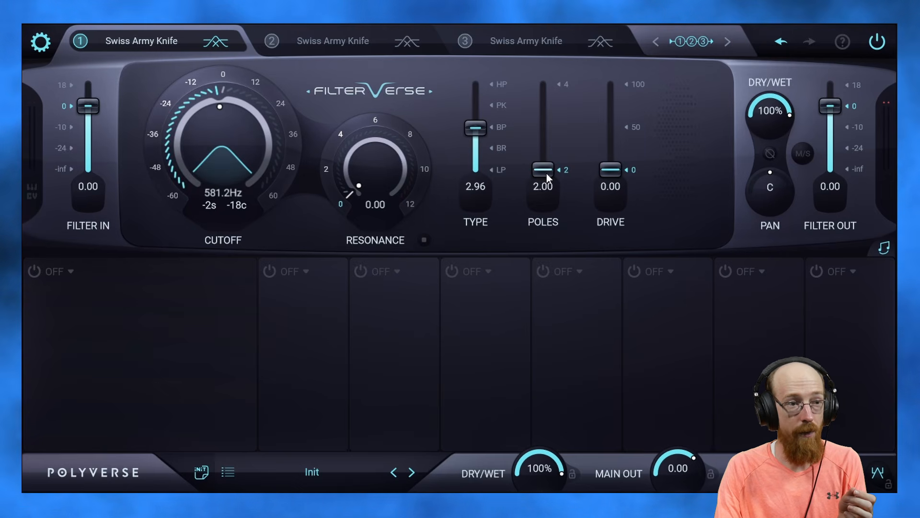
- Raise the band-pass filter to 4 poles and sweep its cutoff up to about 5.27 kHz and down to about 95 Hz
{"action": "left_click_drag", "start_coordinate": [547, 173], "coordinate": [547, 78]}
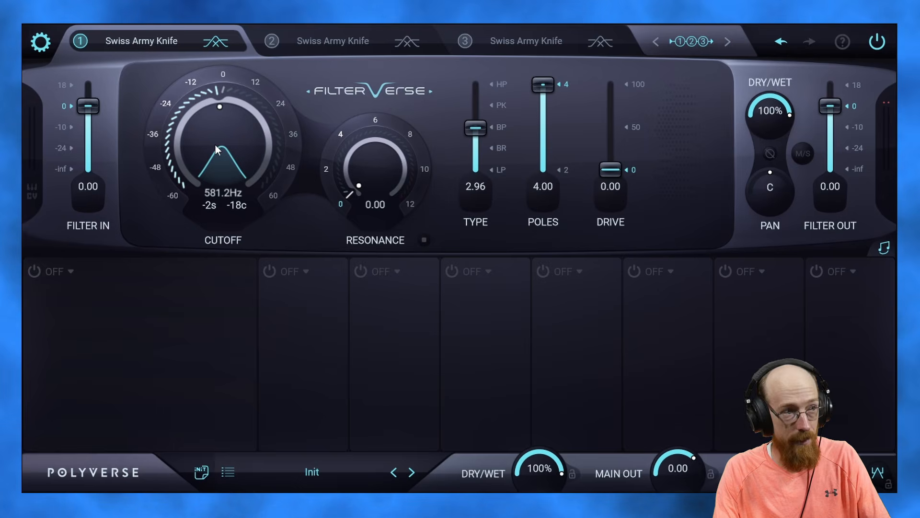
{"action": "left_click_drag", "start_coordinate": [238, 127], "coordinate": [239, 77]}
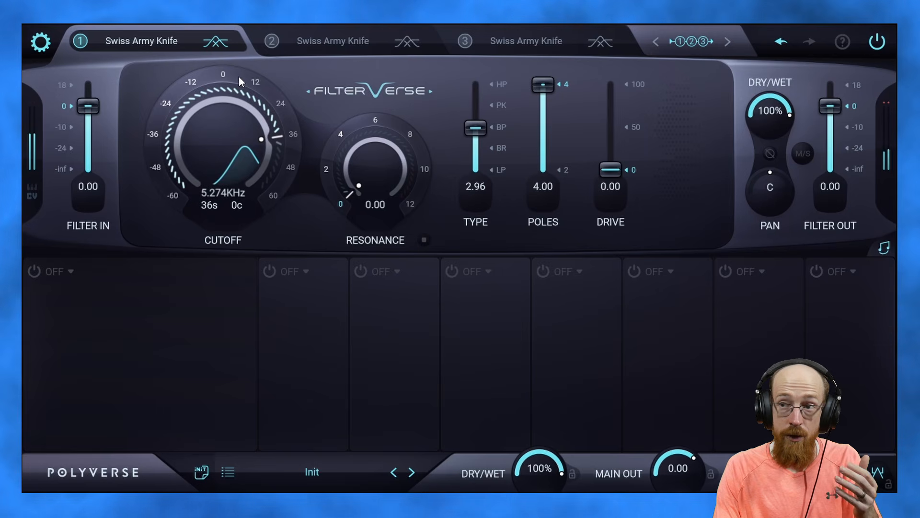
{"action": "left_click_drag", "start_coordinate": [240, 77], "coordinate": [234, 158]}
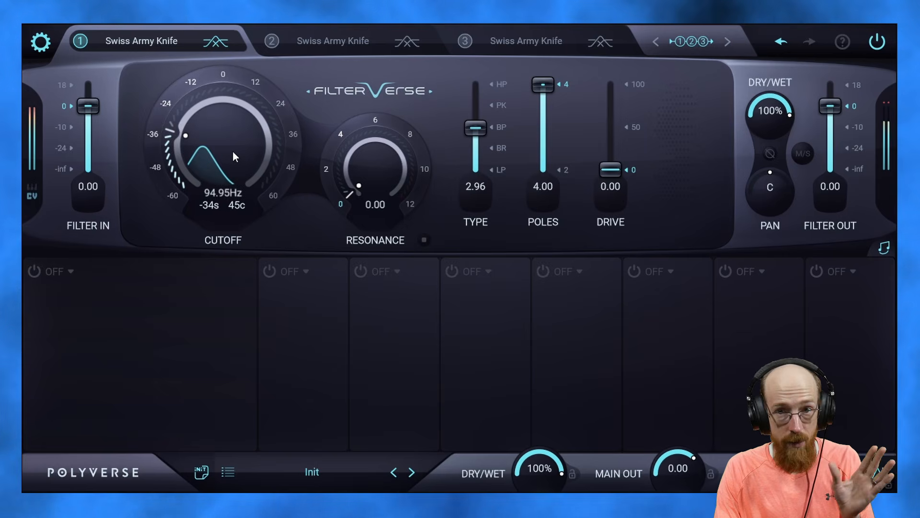
- Compare the band-pass at 2 poles and again at 4 poles, and move the cutoff to about 622 Hz
{"action": "left_click_drag", "start_coordinate": [543, 86], "coordinate": [539, 181]}
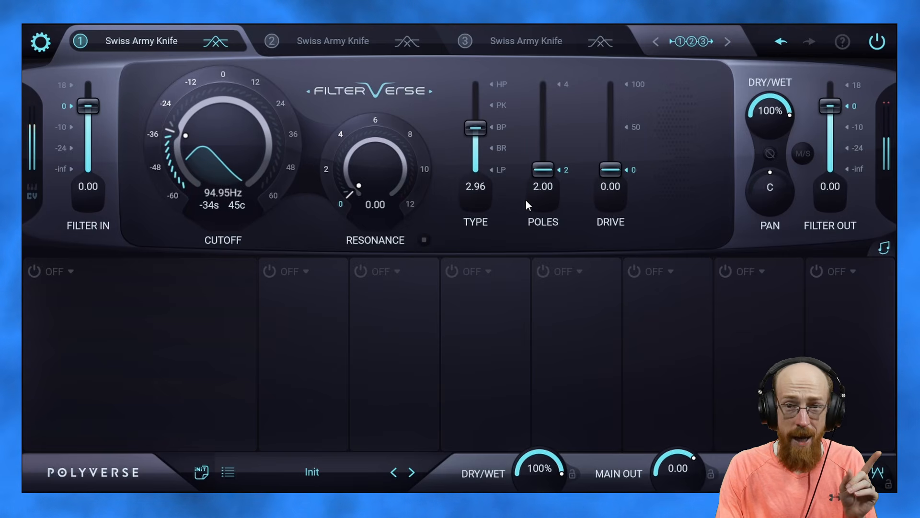
{"action": "left_click_drag", "start_coordinate": [547, 173], "coordinate": [546, 67]}
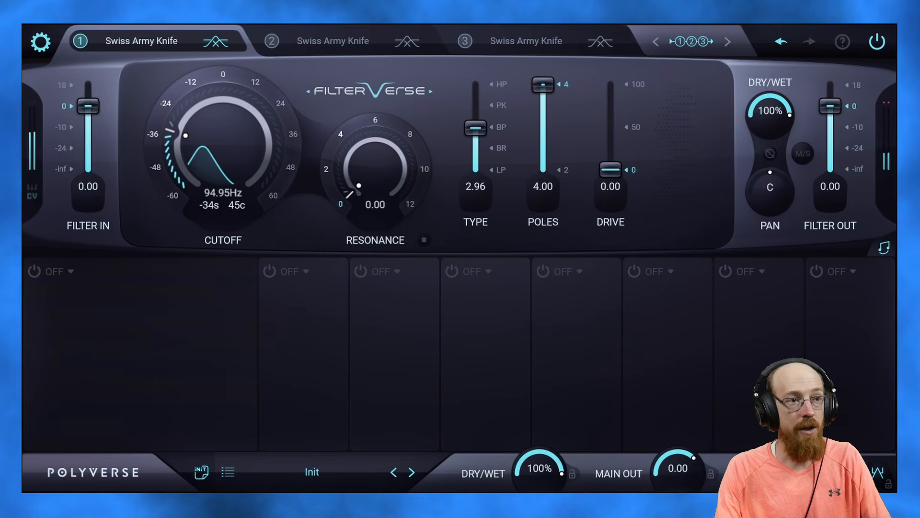
{"action": "left_click_drag", "start_coordinate": [228, 169], "coordinate": [242, 126]}
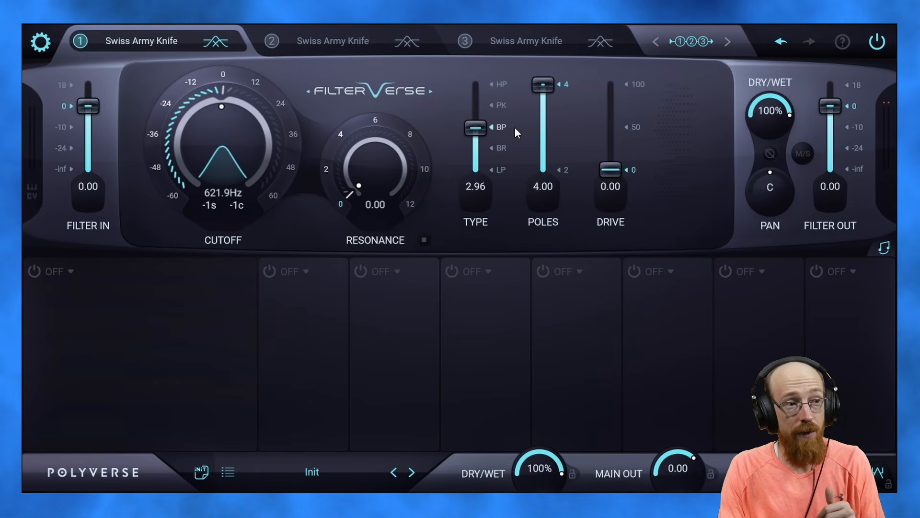
- Set the third filter to high-pass and enable the second and third filters in place of the first
{"action": "left_click", "coordinate": [343, 43]}
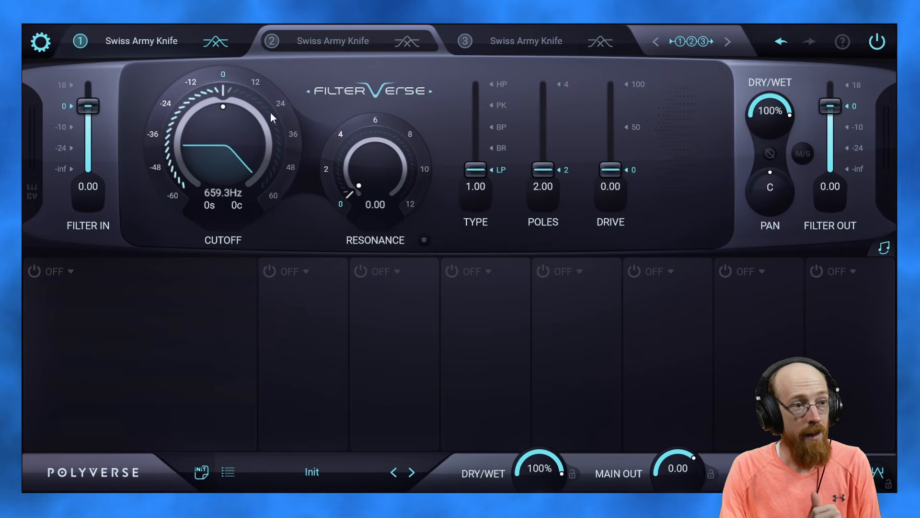
{"action": "left_click", "coordinate": [545, 32]}
{"action": "left_click_drag", "start_coordinate": [475, 168], "coordinate": [476, 34]}
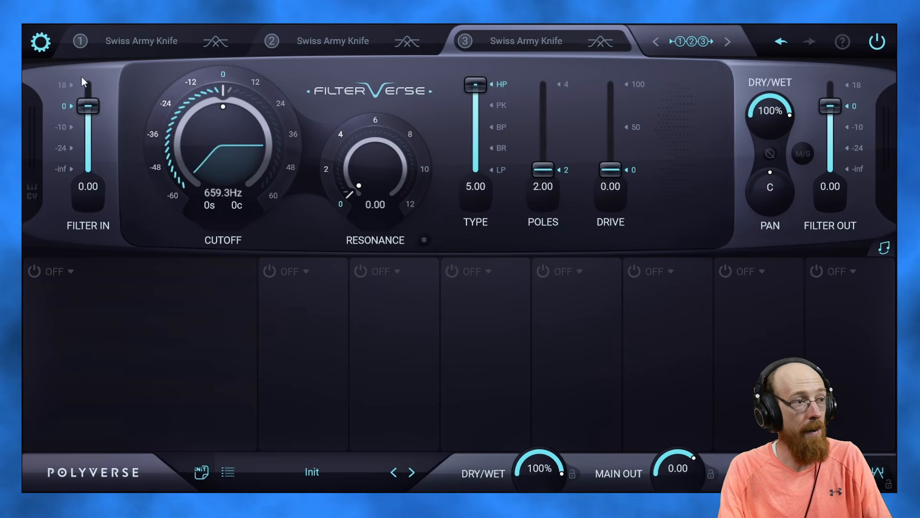
{"action": "left_click", "coordinate": [271, 43]}
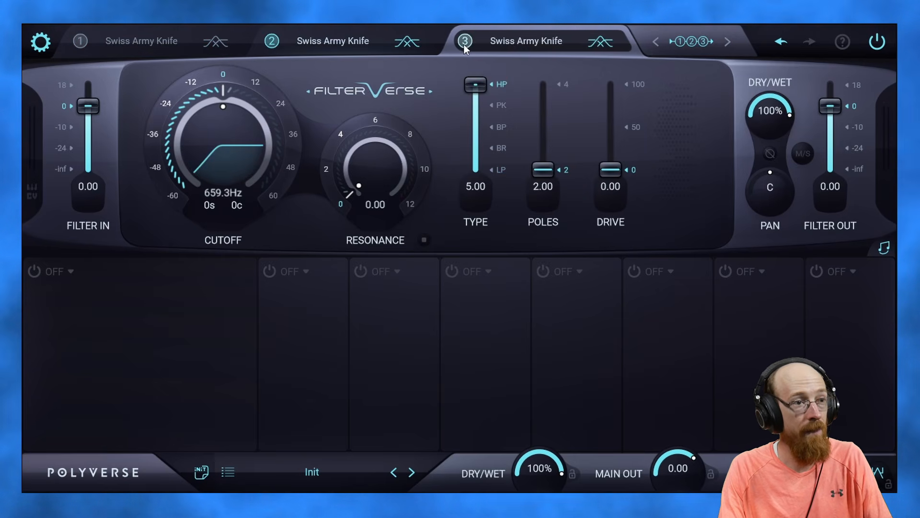
{"action": "left_click", "coordinate": [468, 44]}
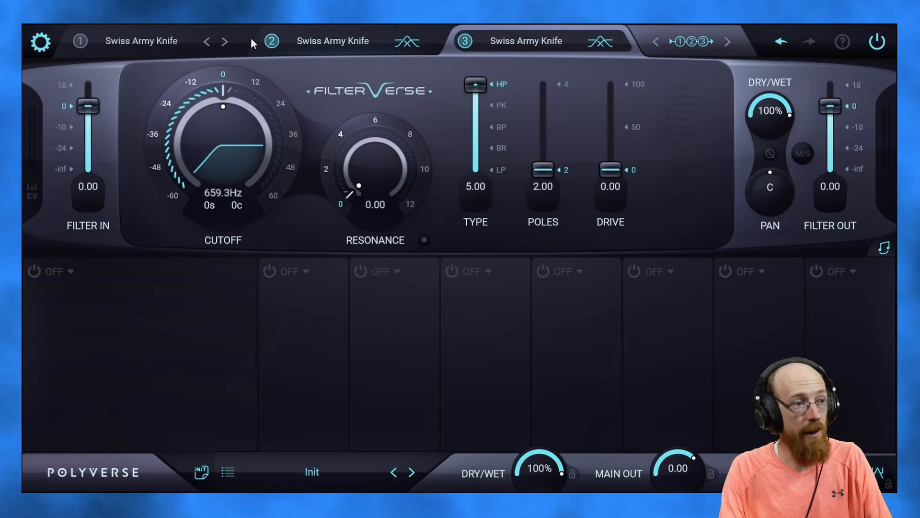
- Set both the second filter's low-pass and the third filter's high-pass to 4 poles
{"action": "left_click", "coordinate": [346, 43]}
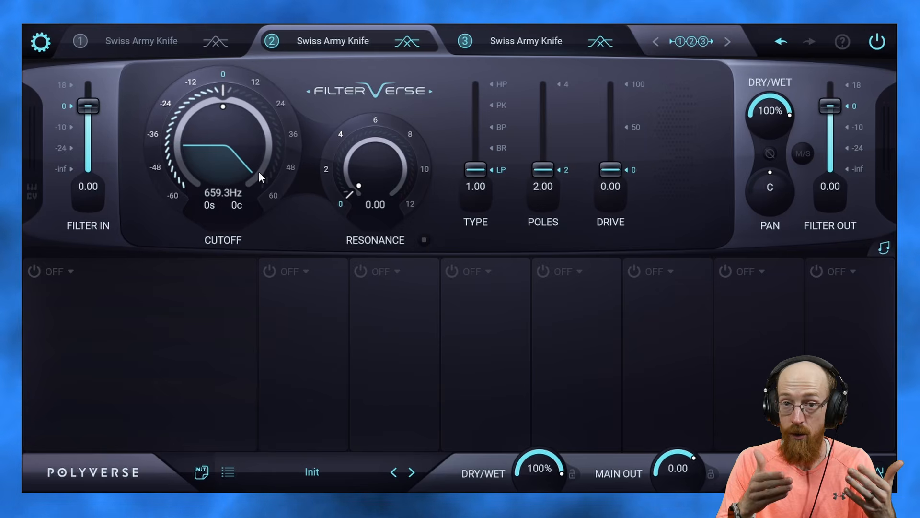
{"action": "left_click_drag", "start_coordinate": [551, 173], "coordinate": [553, 47]}
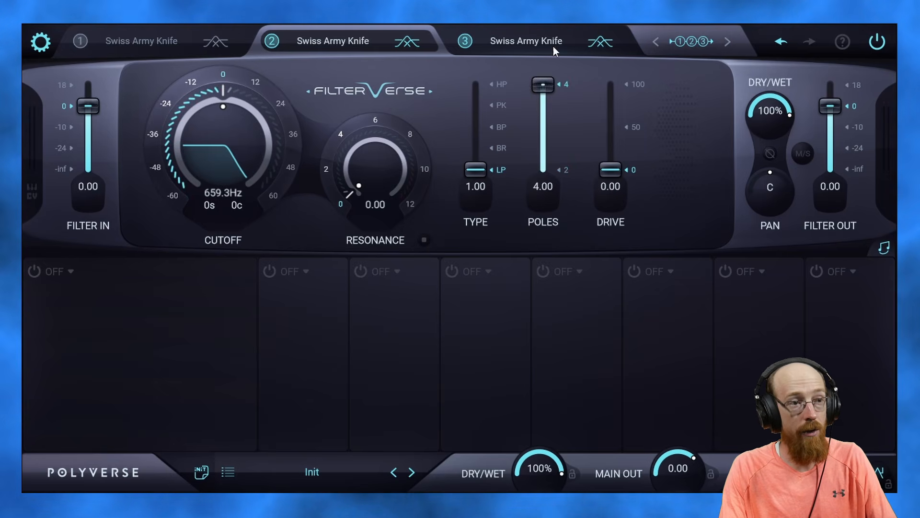
{"action": "left_click", "coordinate": [526, 34]}
{"action": "left_click_drag", "start_coordinate": [553, 167], "coordinate": [548, 63]}
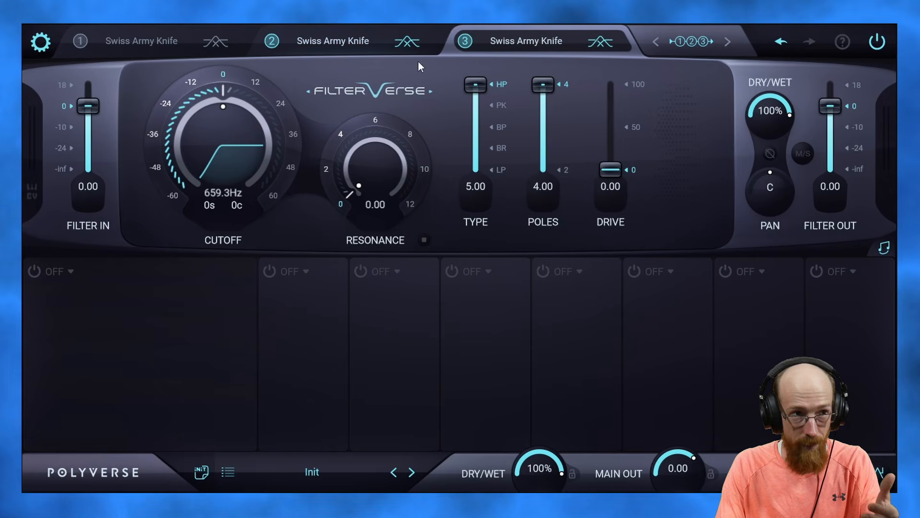
- Move the second filter's low-pass cutoff to about 160 Hz and 1.02 kHz, and set the third filter's high-pass cutoff to about 308 Hz
{"action": "left_click", "coordinate": [329, 36]}
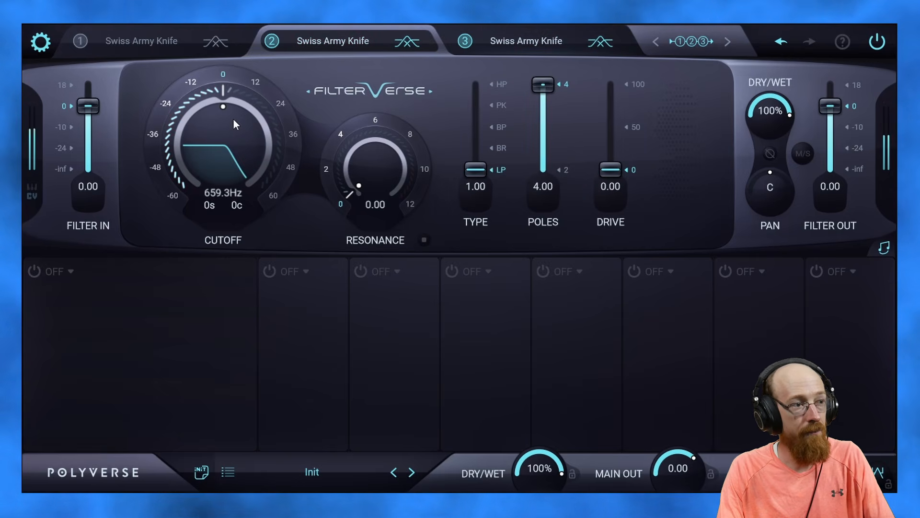
{"action": "left_click_drag", "start_coordinate": [234, 119], "coordinate": [229, 190]}
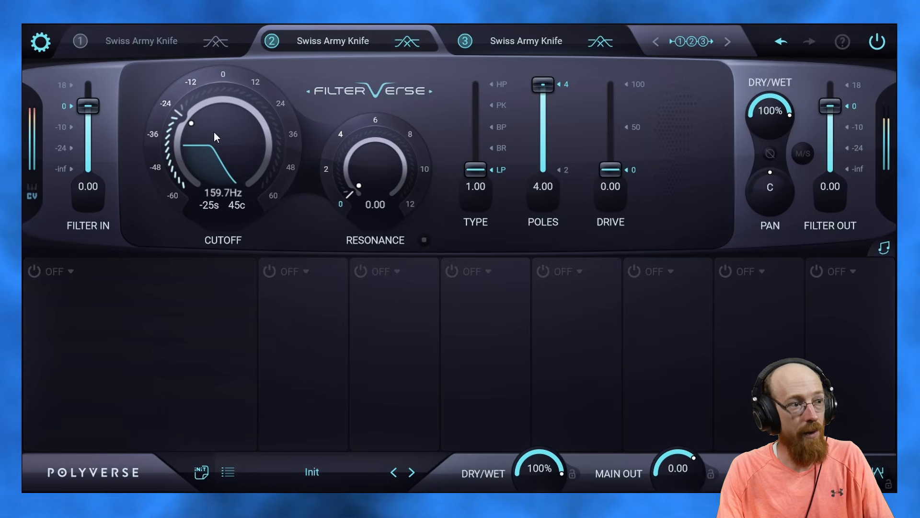
{"action": "left_click", "coordinate": [560, 42]}
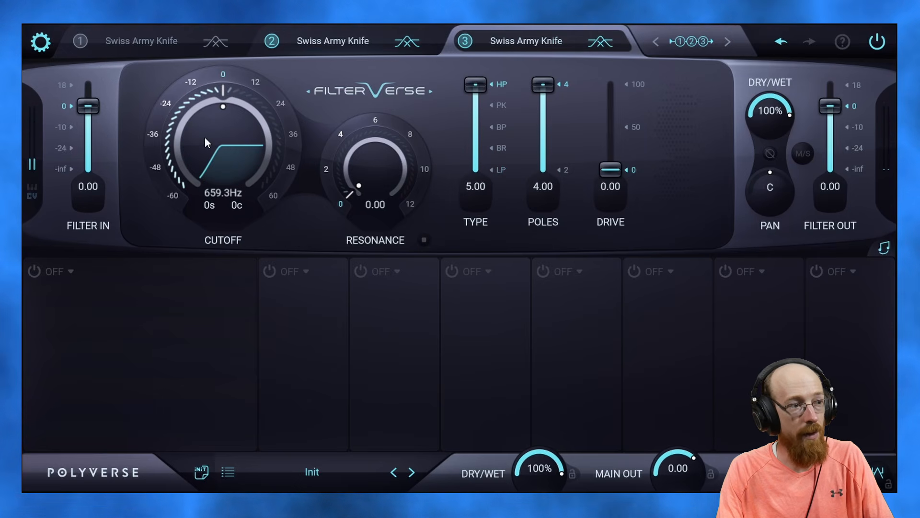
{"action": "left_click_drag", "start_coordinate": [209, 126], "coordinate": [205, 165]}
{"action": "left_click", "coordinate": [303, 49]}
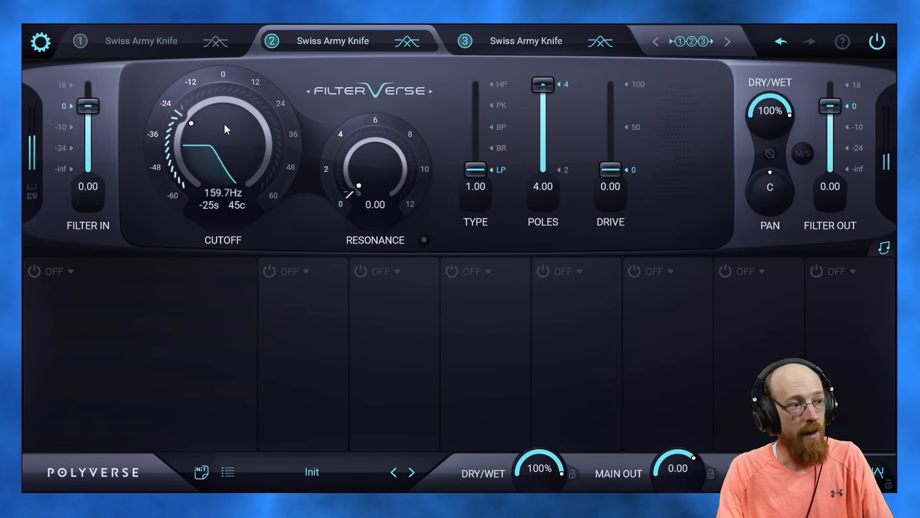
{"action": "left_click_drag", "start_coordinate": [225, 124], "coordinate": [209, 90]}
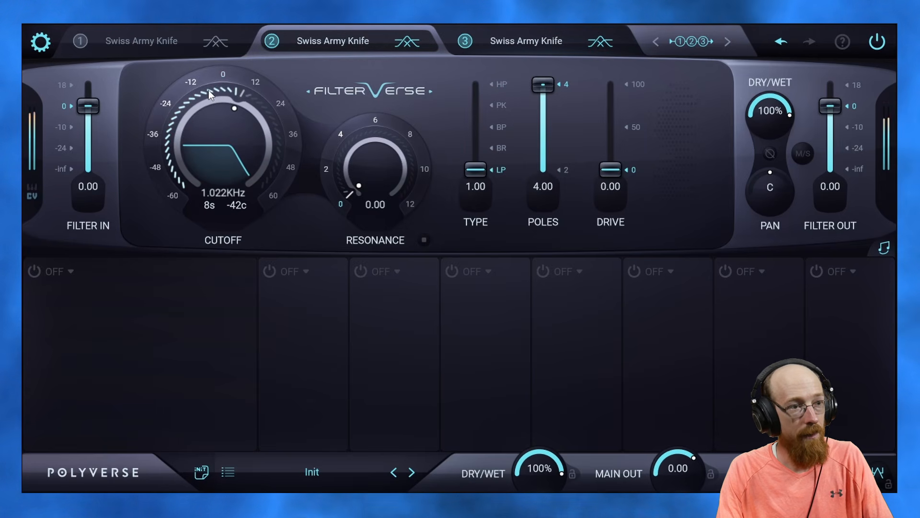
{"action": "left_click", "coordinate": [543, 42]}
{"action": "left_click_drag", "start_coordinate": [187, 137], "coordinate": [191, 95]}
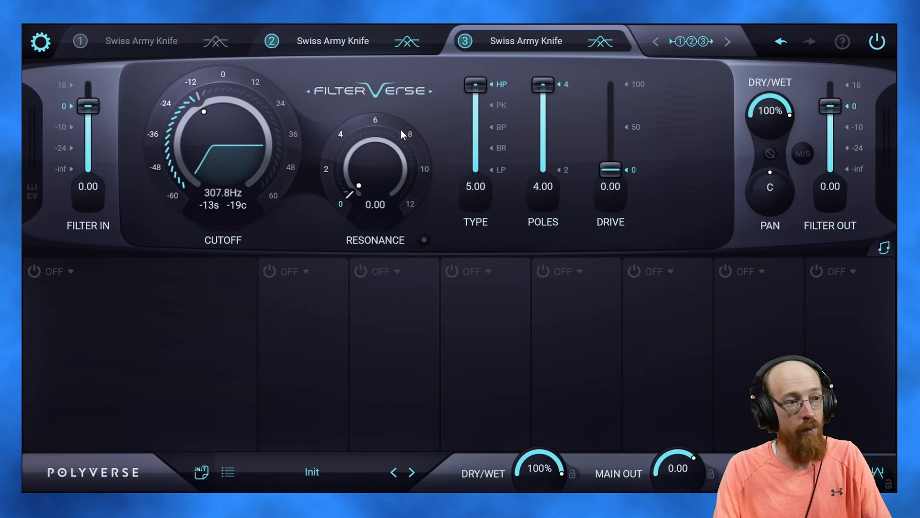
- Reduce the third filter's high-pass to 2 poles and switch to the second filter
{"action": "left_click_drag", "start_coordinate": [543, 84], "coordinate": [543, 236]}
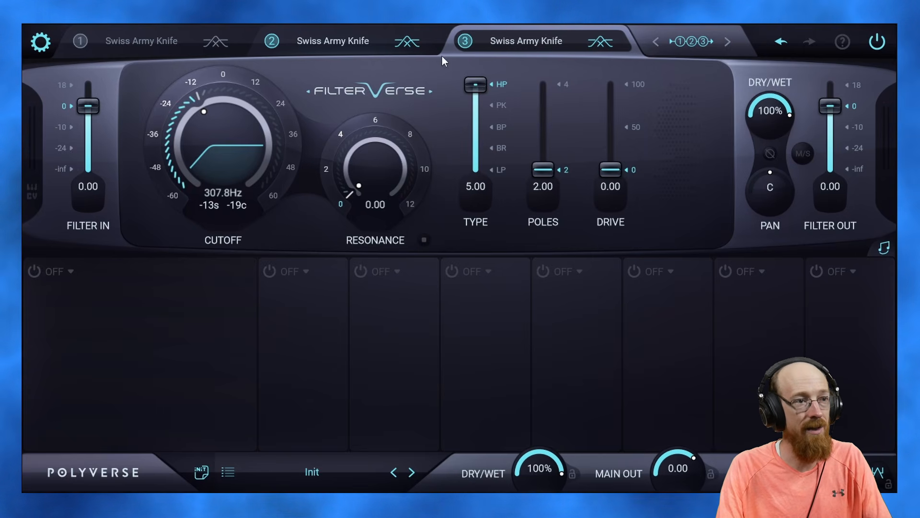
{"action": "left_click", "coordinate": [346, 42]}
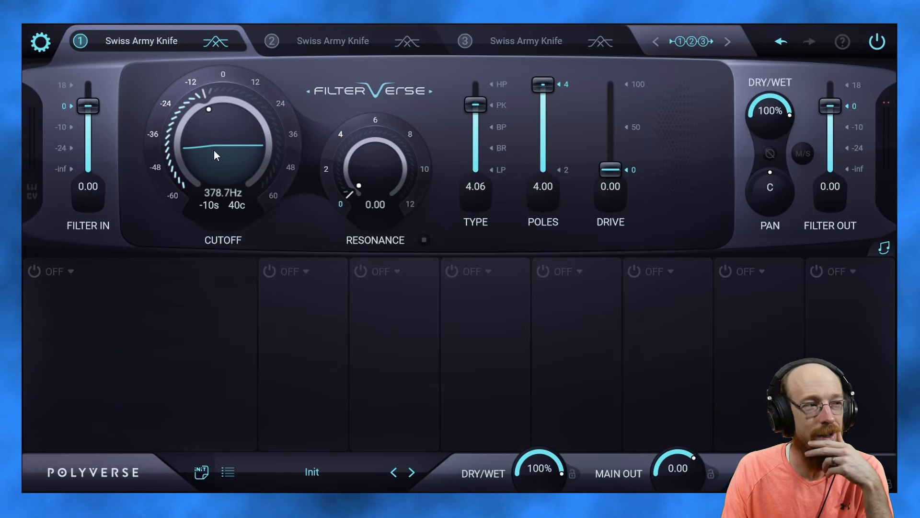
- Sweep the first filter's peak cutoff between about 1.50 kHz and 262 Hz, with resonance at 8.38 and at 2.86
{"action": "left_click_drag", "start_coordinate": [214, 151], "coordinate": [264, 110]}
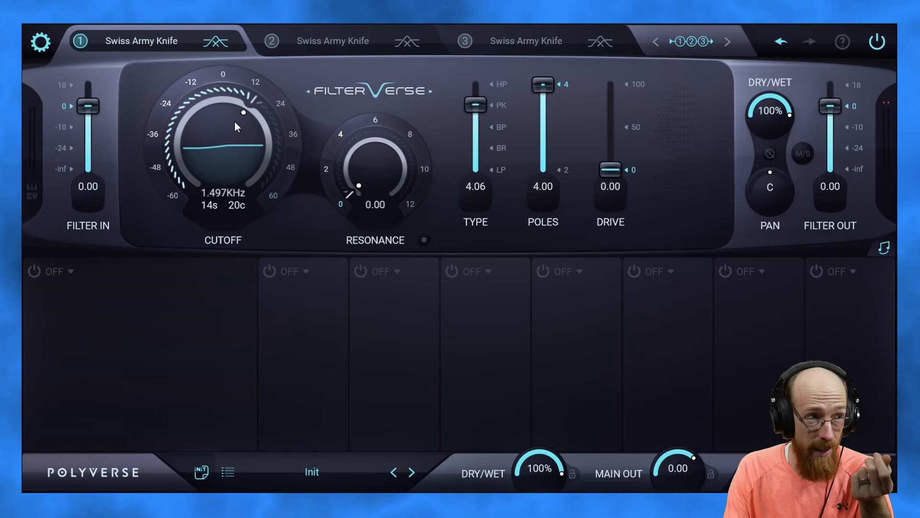
{"action": "left_click_drag", "start_coordinate": [366, 182], "coordinate": [391, 101]}
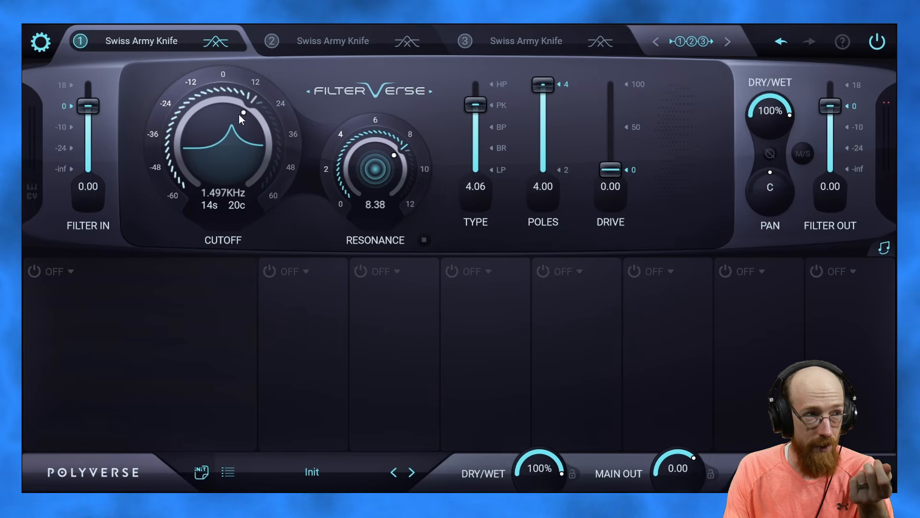
{"action": "left_click_drag", "start_coordinate": [233, 151], "coordinate": [247, 179]}
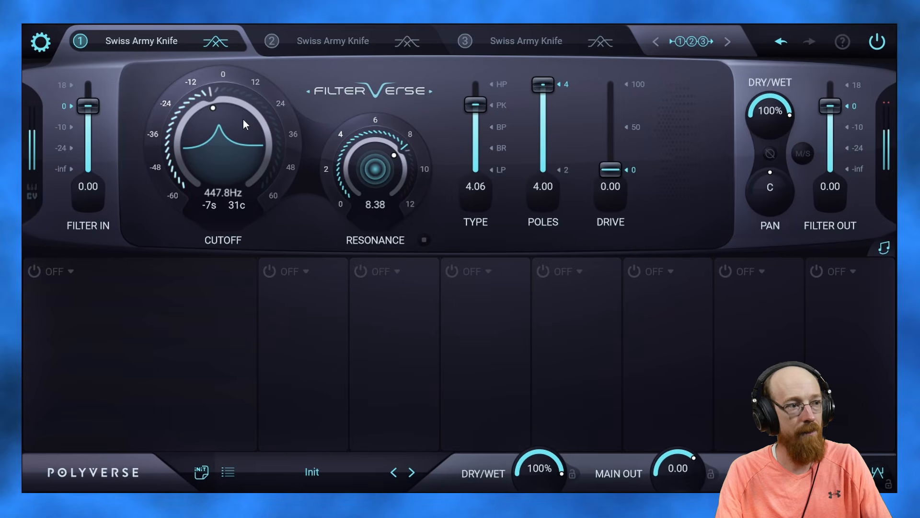
{"action": "left_click_drag", "start_coordinate": [244, 120], "coordinate": [249, 152]}
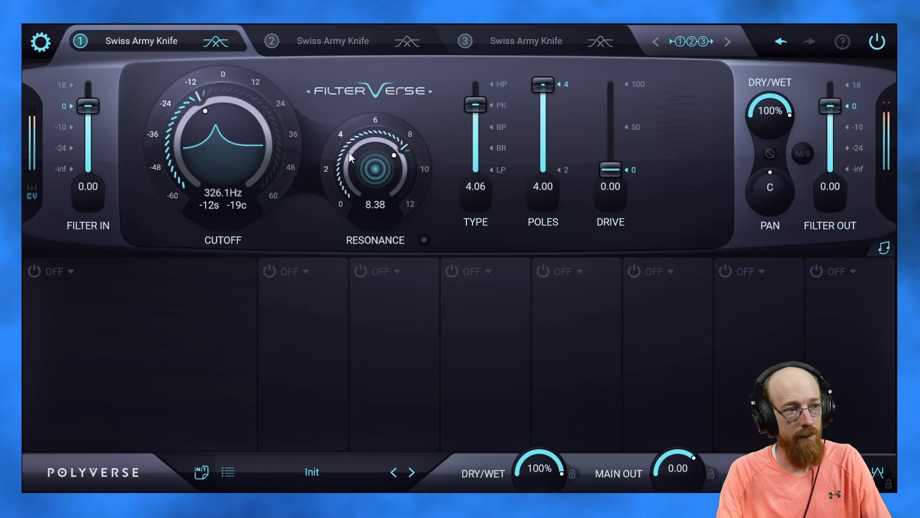
{"action": "left_click_drag", "start_coordinate": [349, 154], "coordinate": [387, 227]}
{"action": "mouse_move", "coordinate": [243, 158]}
{"action": "left_mouse_down"}
{"action": "mouse_move", "coordinate": [242, 102]}
{"action": "mouse_move", "coordinate": [241, 168]}
{"action": "left_mouse_up"}
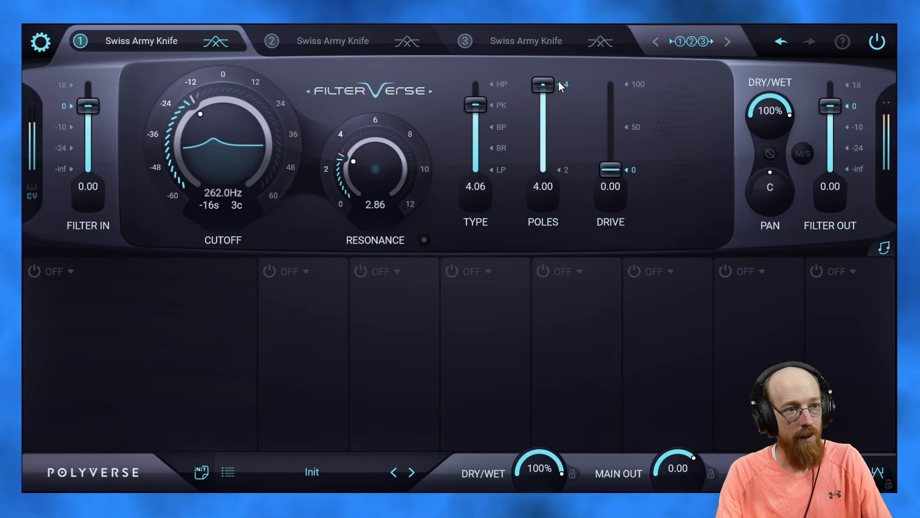
- Switch the peak filter to 2 poles, raise its resonance to 7.33, and sweep the cutoff from about 1.73 kHz to 304 Hz
{"action": "left_click_drag", "start_coordinate": [545, 84], "coordinate": [542, 180]}
{"action": "left_click_drag", "start_coordinate": [228, 151], "coordinate": [199, 90]}
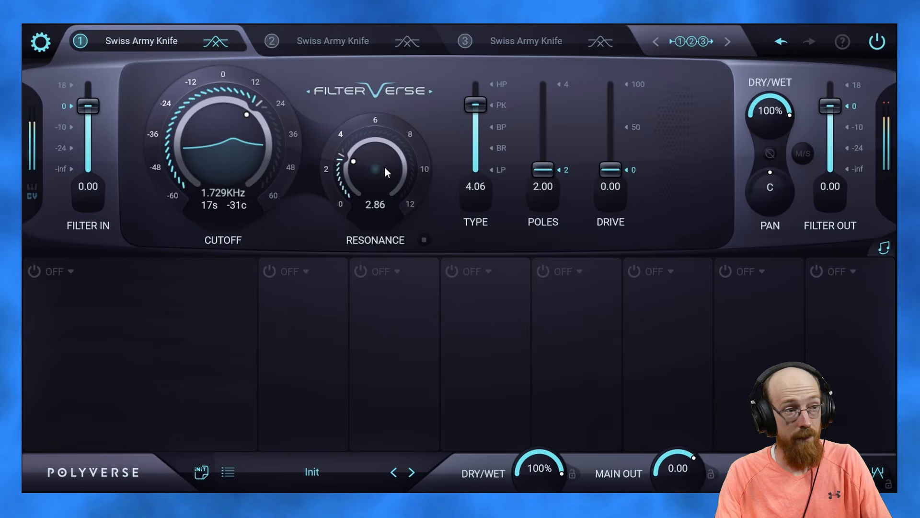
{"action": "left_click_drag", "start_coordinate": [385, 166], "coordinate": [379, 123]}
{"action": "left_click_drag", "start_coordinate": [245, 140], "coordinate": [246, 180]}
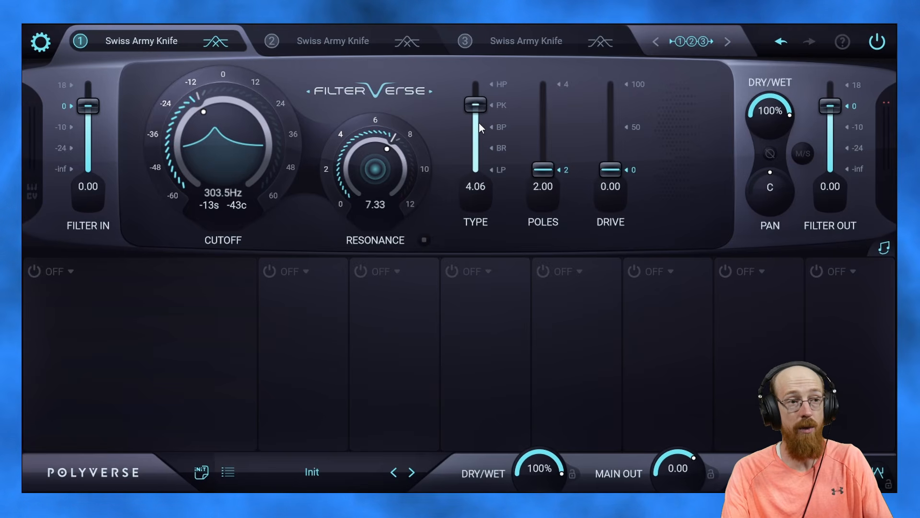
- Change the first filter to high-pass with its cutoff at about 463 Hz and resonance at 9.71
{"action": "mouse_move", "coordinate": [477, 108]}
{"action": "left_mouse_down"}
{"action": "mouse_move", "coordinate": [468, 188]}
{"action": "mouse_move", "coordinate": [477, 123]}
{"action": "left_mouse_up"}
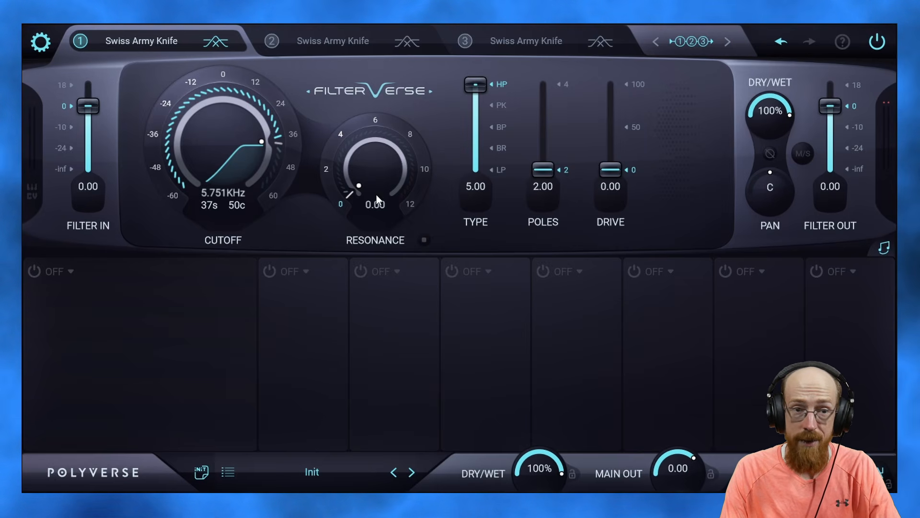
{"action": "left_click_drag", "start_coordinate": [215, 124], "coordinate": [213, 173]}
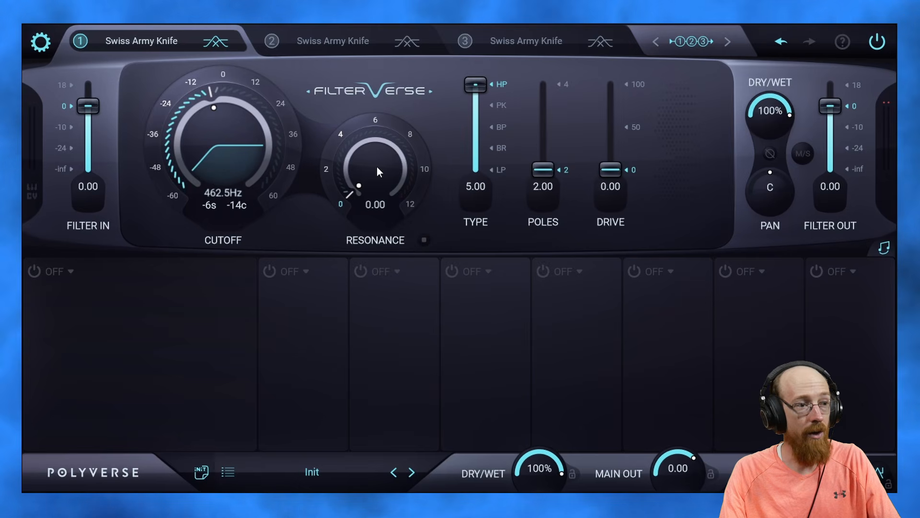
{"action": "left_click_drag", "start_coordinate": [376, 167], "coordinate": [412, 67]}
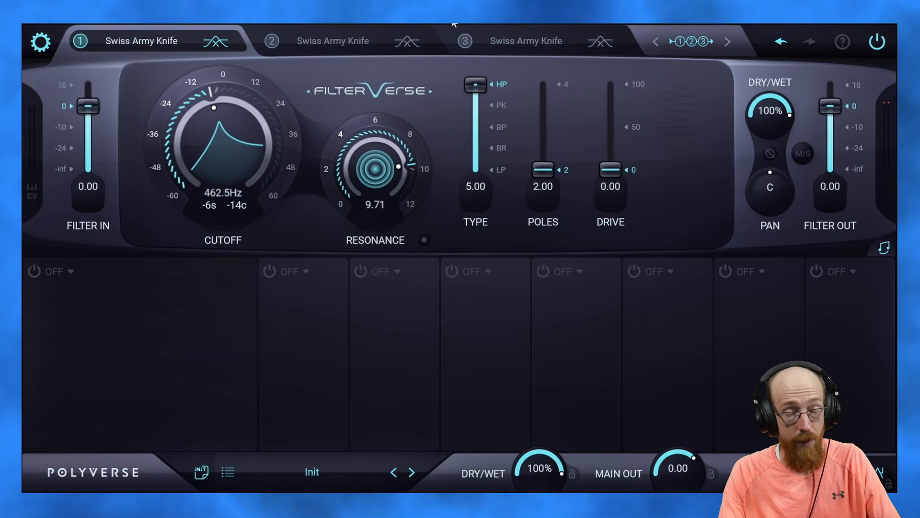
- Sweep the high-pass cutoff up to about 1.87 kHz, reduce the resonance to 8.69, and sweep the cutoff down to about 150 Hz
{"action": "left_click_drag", "start_coordinate": [251, 133], "coordinate": [250, 92]}
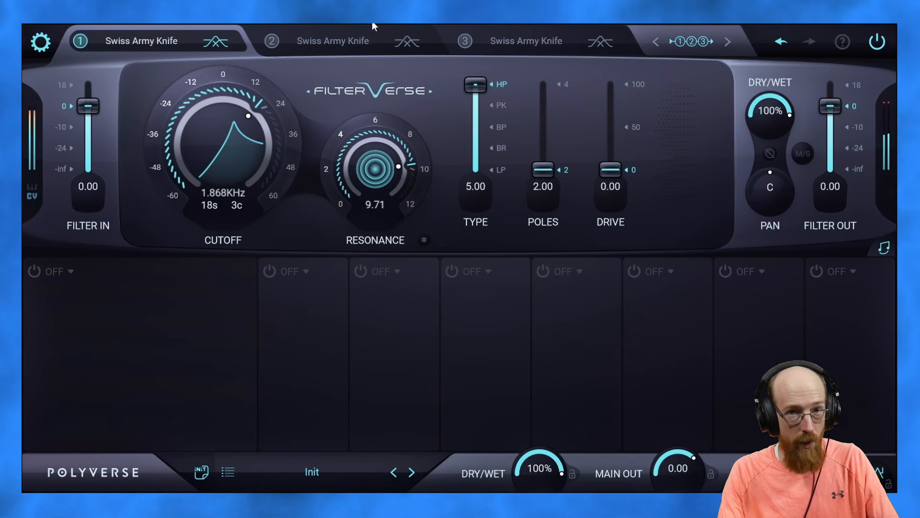
{"action": "mouse_move", "coordinate": [370, 28]}
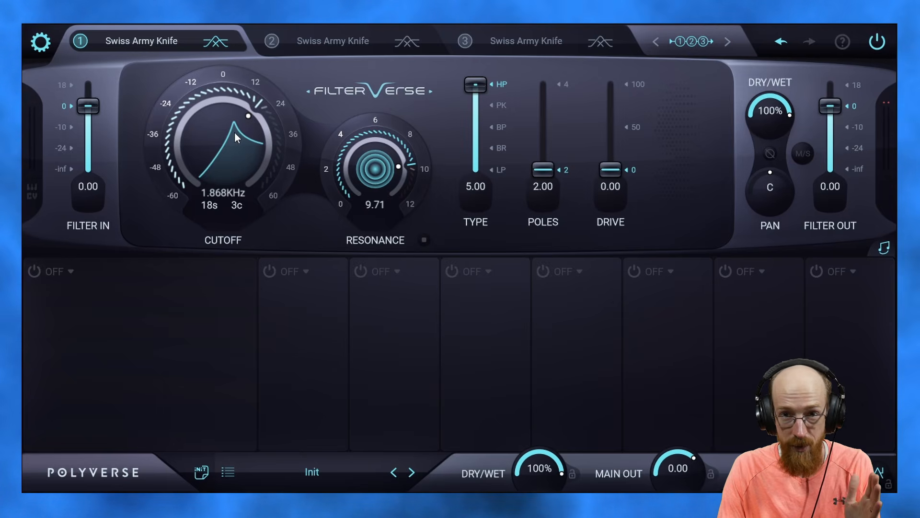
{"action": "left_click_drag", "start_coordinate": [383, 167], "coordinate": [346, 174]}
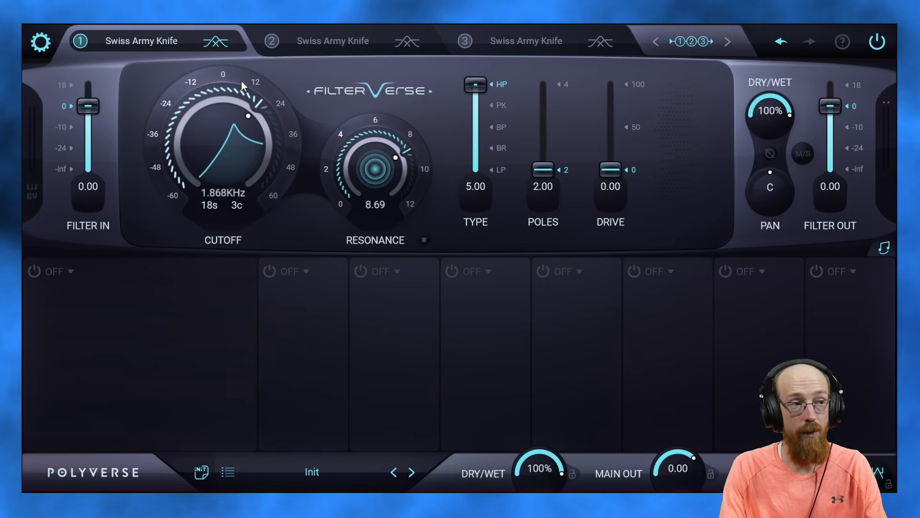
{"action": "key", "text": "space"}
{"action": "left_click_drag", "start_coordinate": [239, 144], "coordinate": [236, 197]}
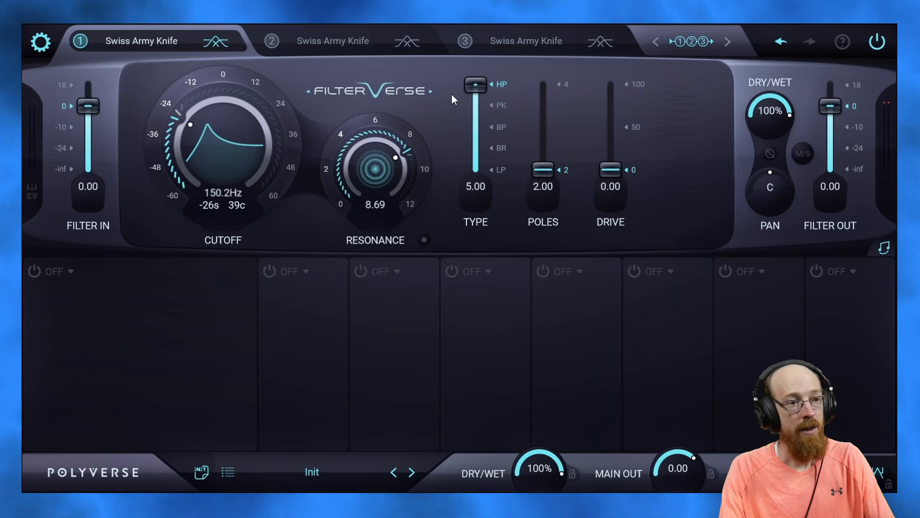
- Change the first filter to low-pass with resonance 12.0, and sweep its cutoff through about 957 Hz, 119 Hz and 1.52 kHz
{"action": "left_click_drag", "start_coordinate": [476, 85], "coordinate": [469, 208]}
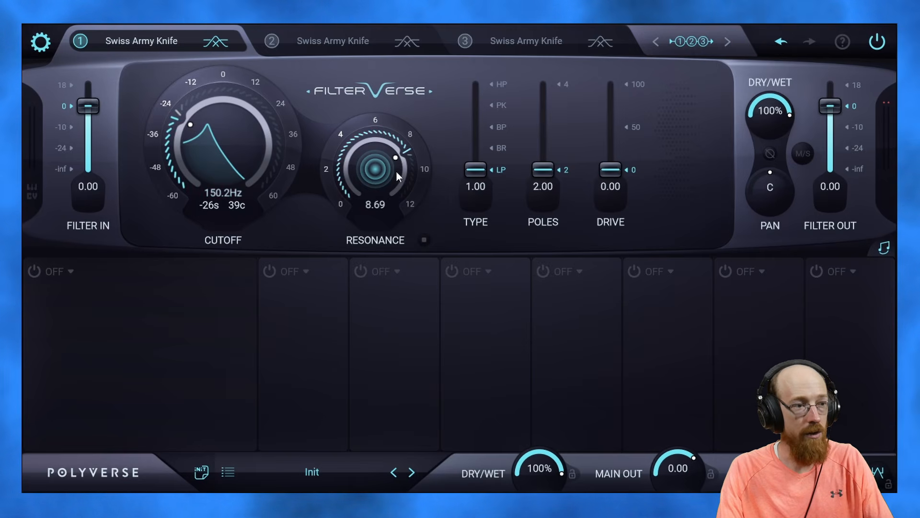
{"action": "left_click_drag", "start_coordinate": [381, 177], "coordinate": [380, 136]}
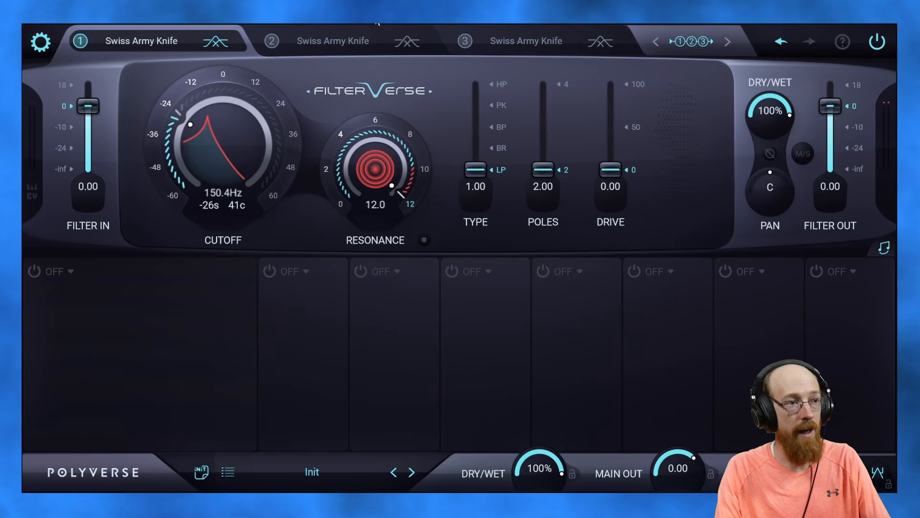
{"action": "left_click_drag", "start_coordinate": [226, 146], "coordinate": [232, 109]}
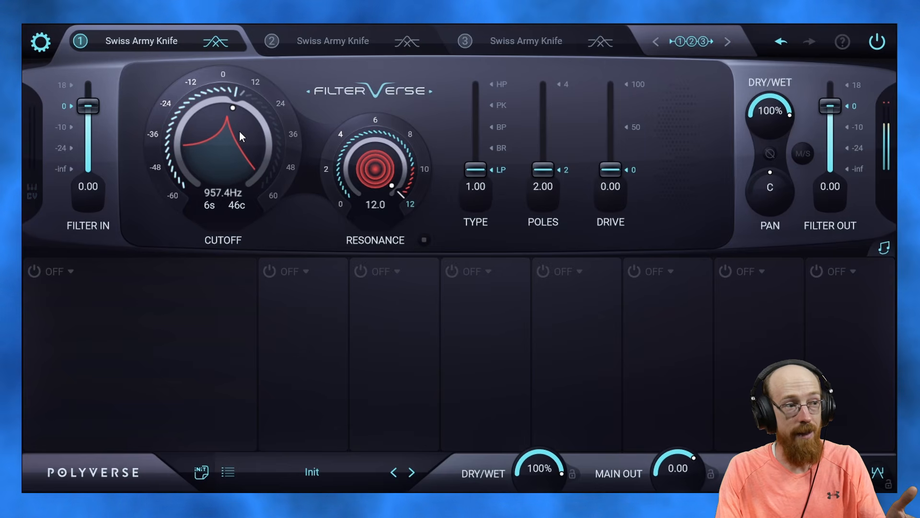
{"action": "left_click_drag", "start_coordinate": [239, 130], "coordinate": [225, 179]}
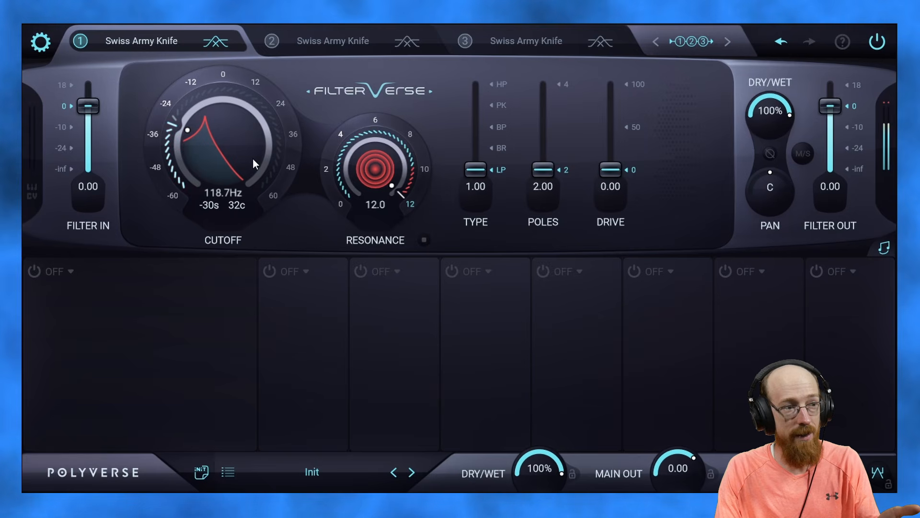
{"action": "left_click_drag", "start_coordinate": [252, 158], "coordinate": [235, 67]}
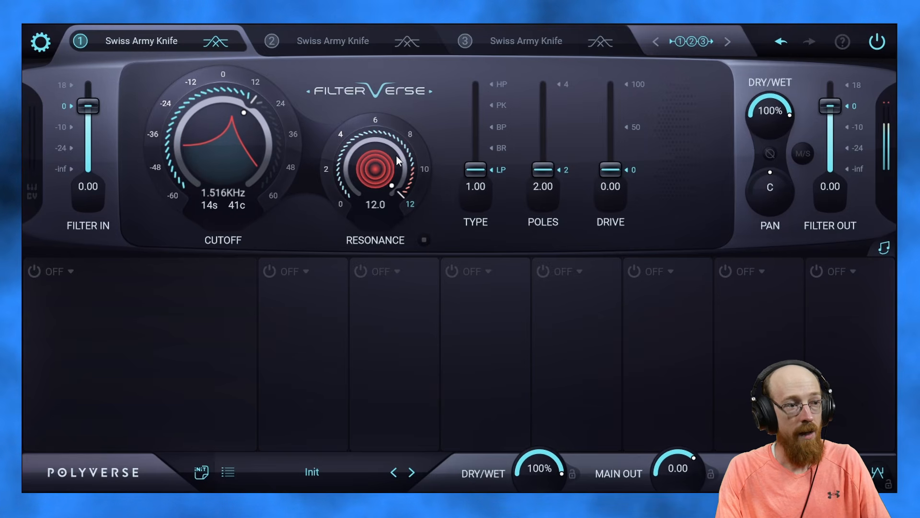
- Reduce the low-pass resonance to 8.95 and on to 2.86, moving the cutoff from about 1.49 kHz to 375 Hz
{"action": "left_click_drag", "start_coordinate": [396, 157], "coordinate": [391, 190]}
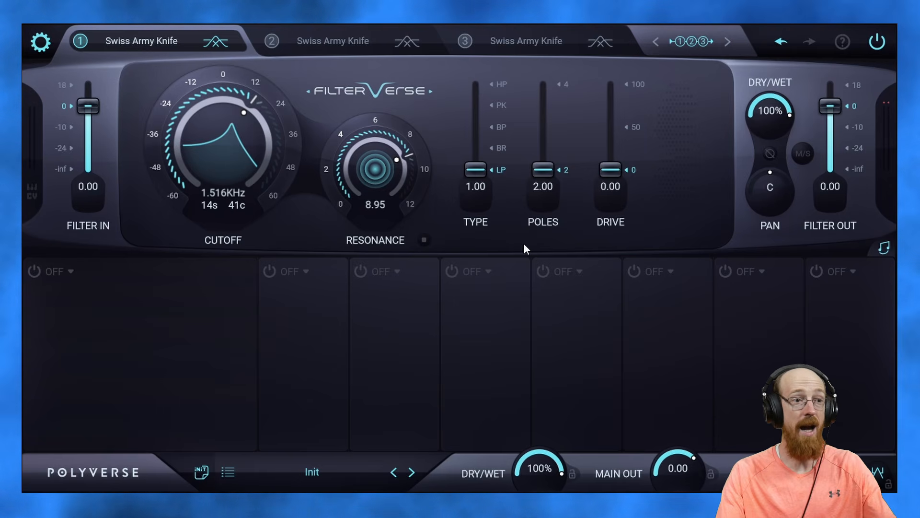
{"action": "mouse_move", "coordinate": [237, 128]}
{"action": "left_mouse_down"}
{"action": "mouse_move", "coordinate": [238, 183]}
{"action": "mouse_move", "coordinate": [248, 109]}
{"action": "mouse_move", "coordinate": [245, 122]}
{"action": "mouse_move", "coordinate": [225, 130]}
{"action": "left_mouse_up"}
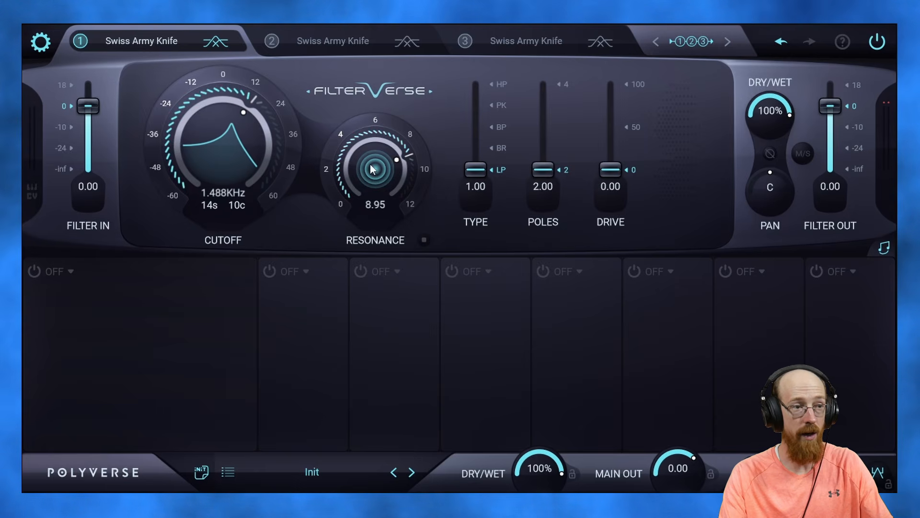
{"action": "left_click_drag", "start_coordinate": [373, 169], "coordinate": [377, 213]}
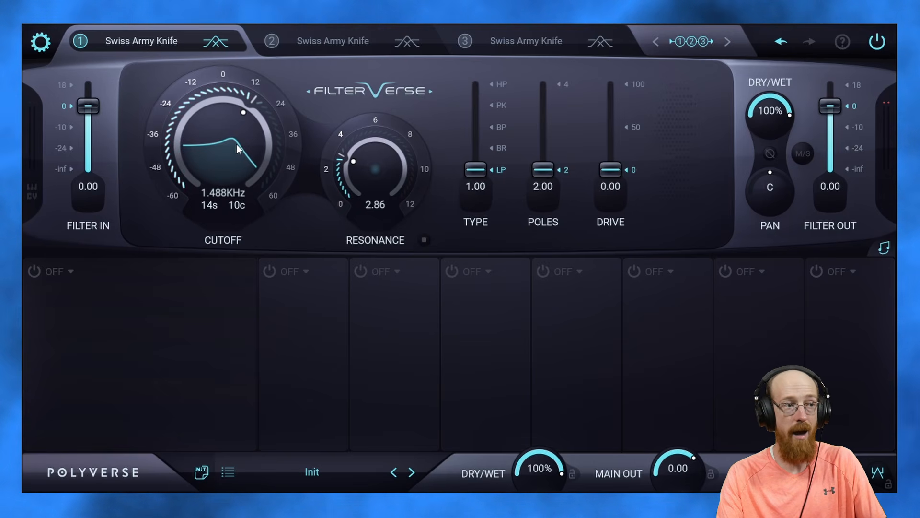
{"action": "left_click_drag", "start_coordinate": [237, 144], "coordinate": [209, 205]}
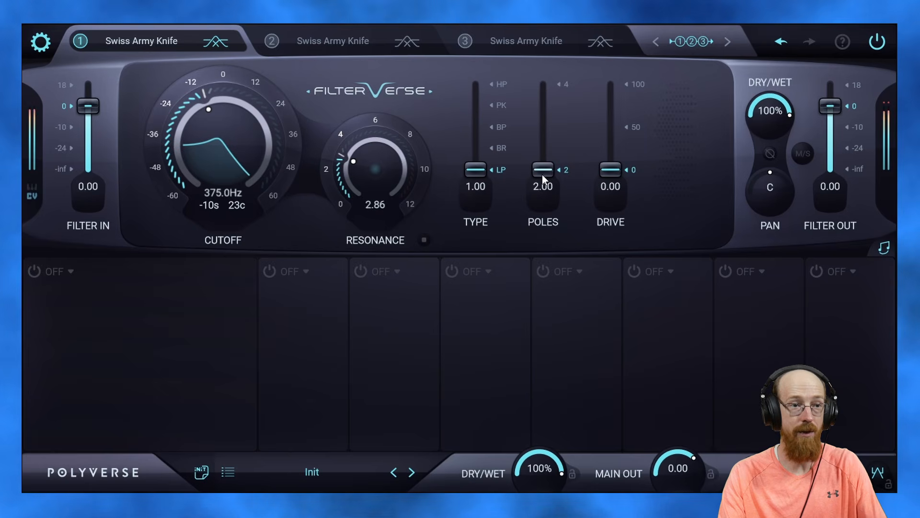
- Switch the low-pass to 4 poles, set the cutoff to about 901 Hz, and raise the resonance to 5.62 and on to 8.95
{"action": "left_click_drag", "start_coordinate": [546, 175], "coordinate": [555, 79]}
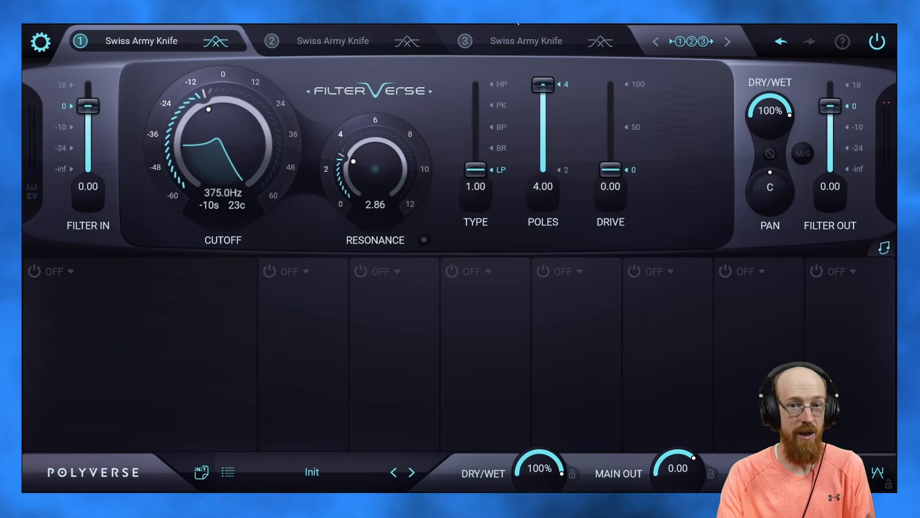
{"action": "left_click_drag", "start_coordinate": [389, 170], "coordinate": [388, 138]}
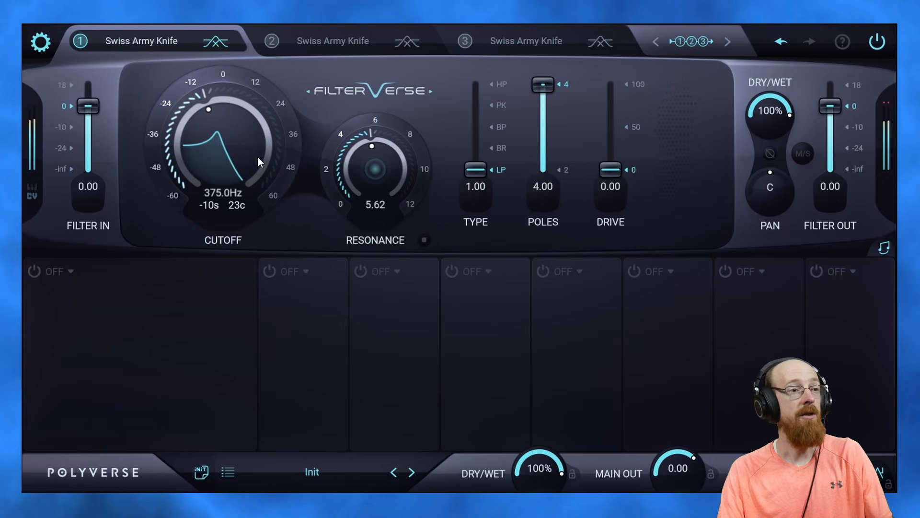
{"action": "left_click_drag", "start_coordinate": [257, 156], "coordinate": [252, 130]}
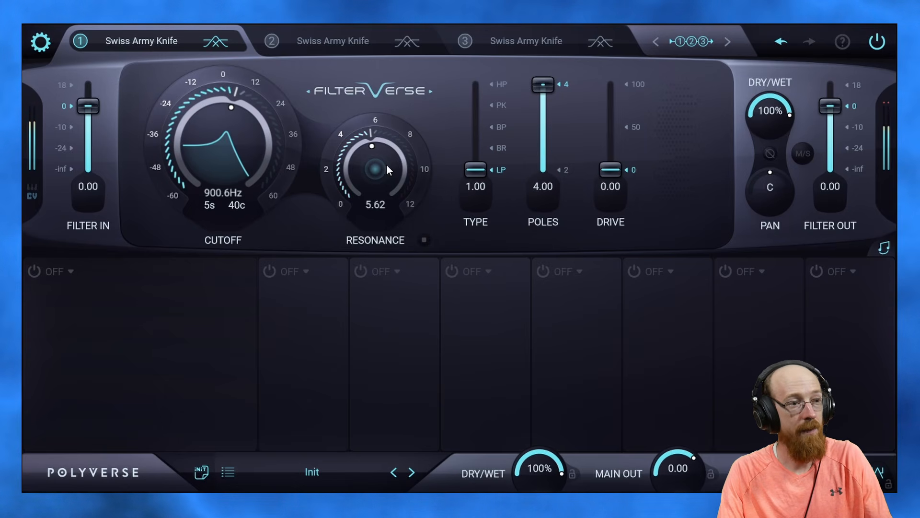
{"action": "left_click_drag", "start_coordinate": [387, 164], "coordinate": [387, 127]}
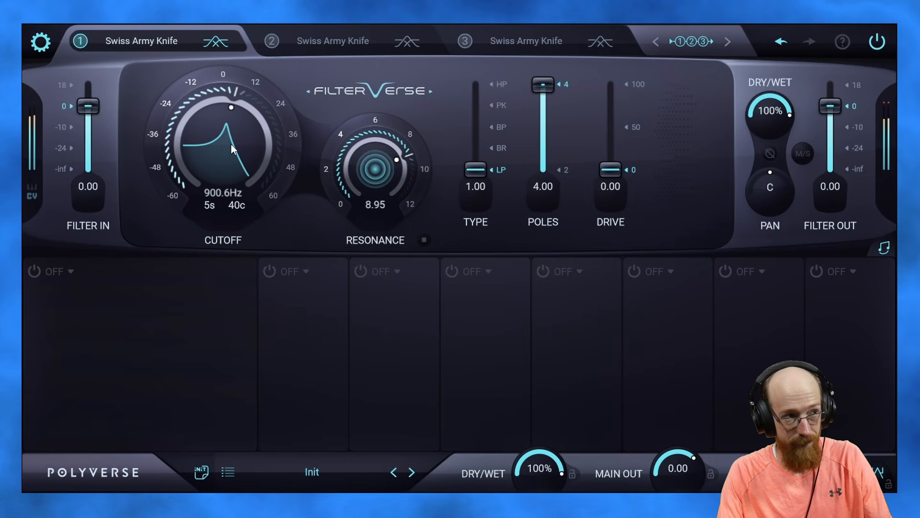
- Set the low-pass to 2 poles with resonance 0.18 and cutoff at about 337 Hz, and raise its drive to 100
{"action": "left_click_drag", "start_coordinate": [360, 159], "coordinate": [384, 257]}
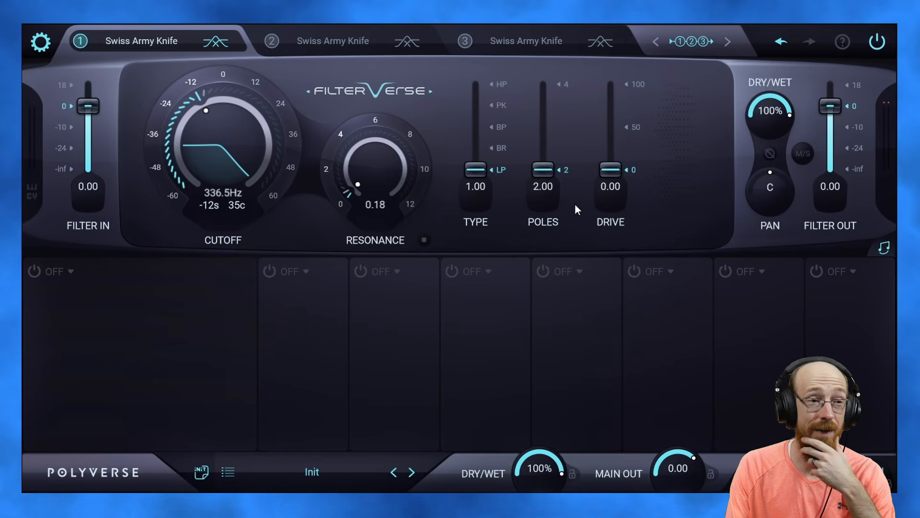
{"action": "left_click_drag", "start_coordinate": [605, 177], "coordinate": [625, 204]}
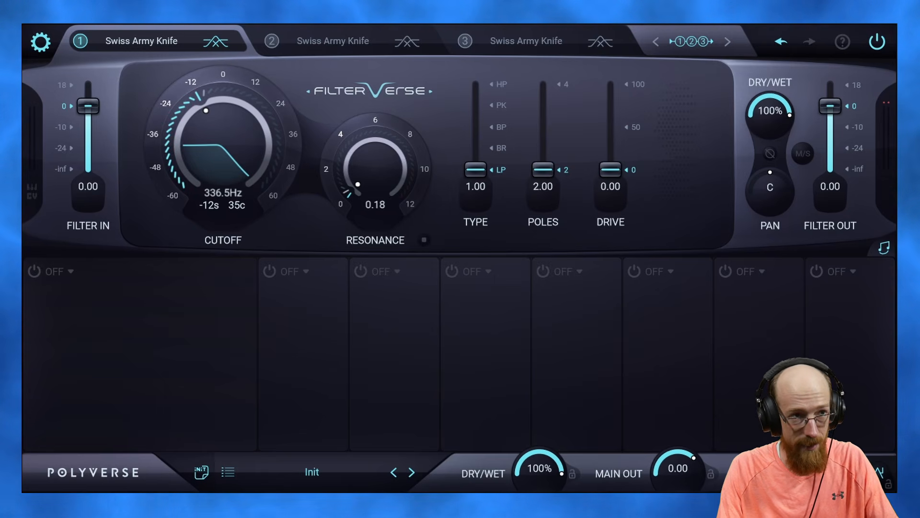
{"action": "left_click_drag", "start_coordinate": [622, 173], "coordinate": [593, 77]}
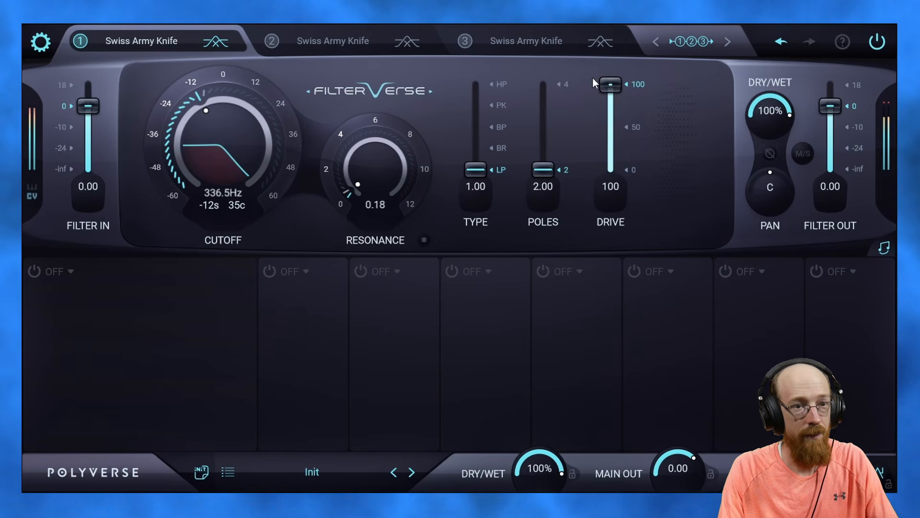
- Set the driven low-pass cutoff to about 447 Hz and resonance to 9.51, and return the drive to 0
{"action": "left_click_drag", "start_coordinate": [281, 156], "coordinate": [267, 141]}
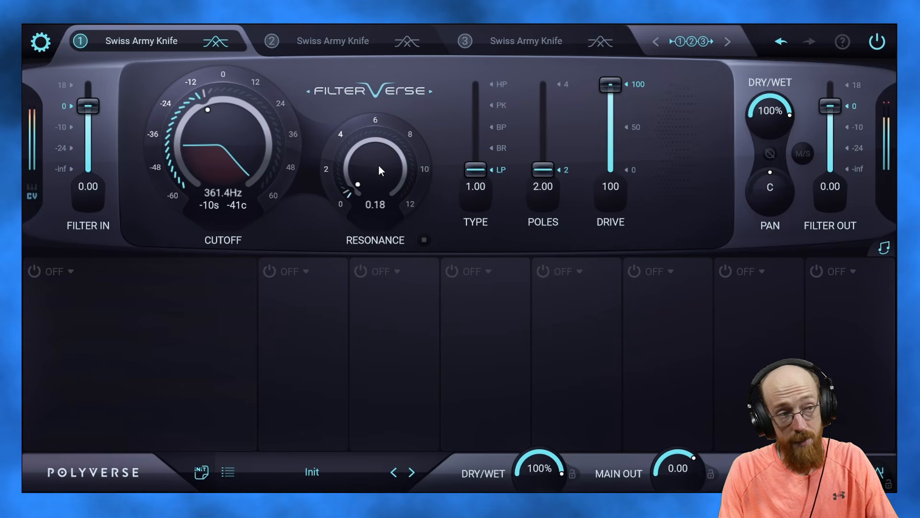
{"action": "left_click_drag", "start_coordinate": [379, 170], "coordinate": [372, 86]}
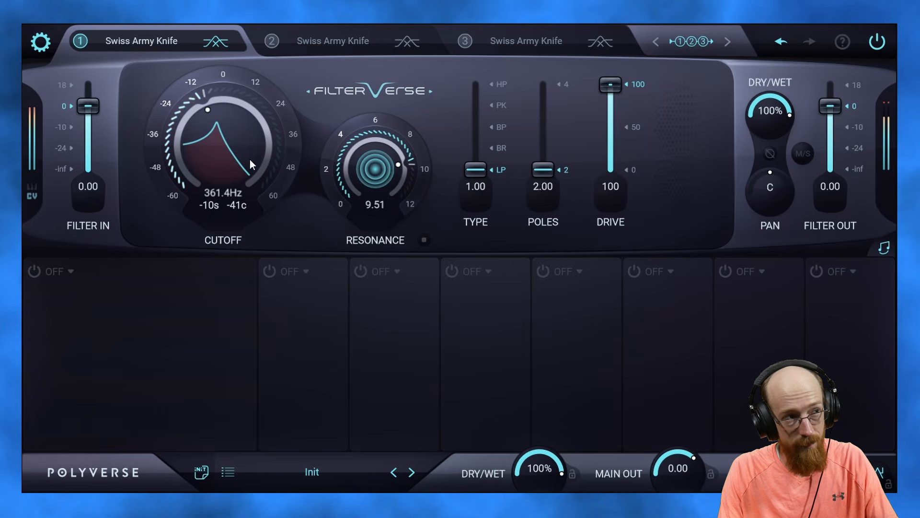
{"action": "mouse_move", "coordinate": [250, 160]}
{"action": "left_mouse_down"}
{"action": "mouse_move", "coordinate": [249, 80]}
{"action": "mouse_move", "coordinate": [249, 185]}
{"action": "mouse_move", "coordinate": [250, 160]}
{"action": "left_mouse_up"}
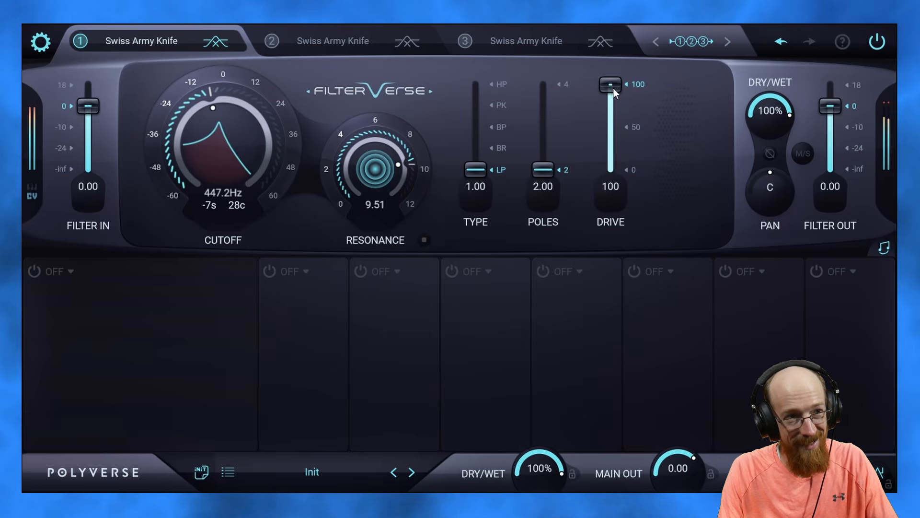
{"action": "left_click_drag", "start_coordinate": [614, 89], "coordinate": [605, 187]}
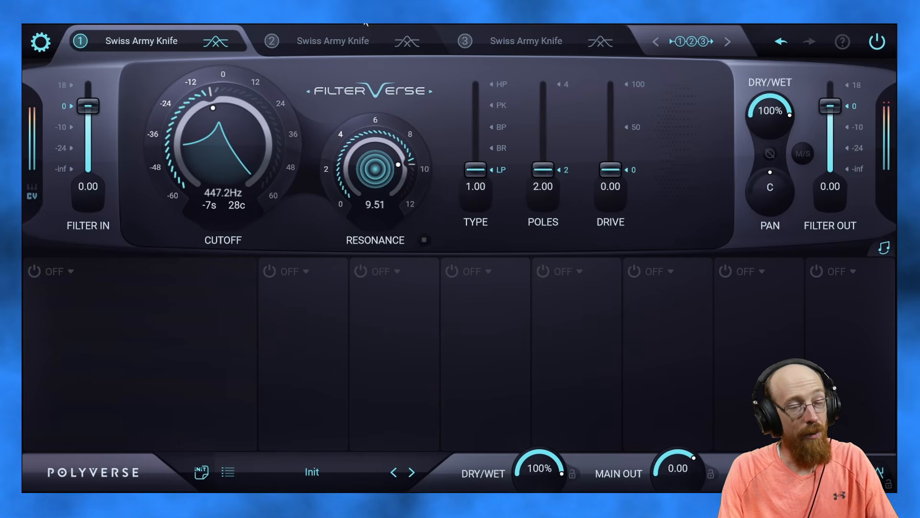
{"action": "key", "text": "space"}
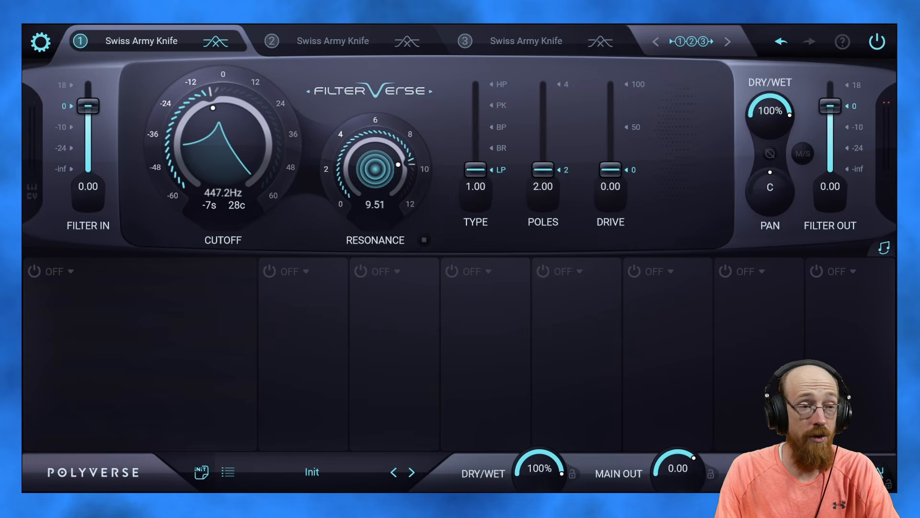
- With the drive at 0, raise the low-pass resonance to 12.0 and bring it back down to 9.62
{"action": "left_click_drag", "start_coordinate": [614, 170], "coordinate": [612, 189]}
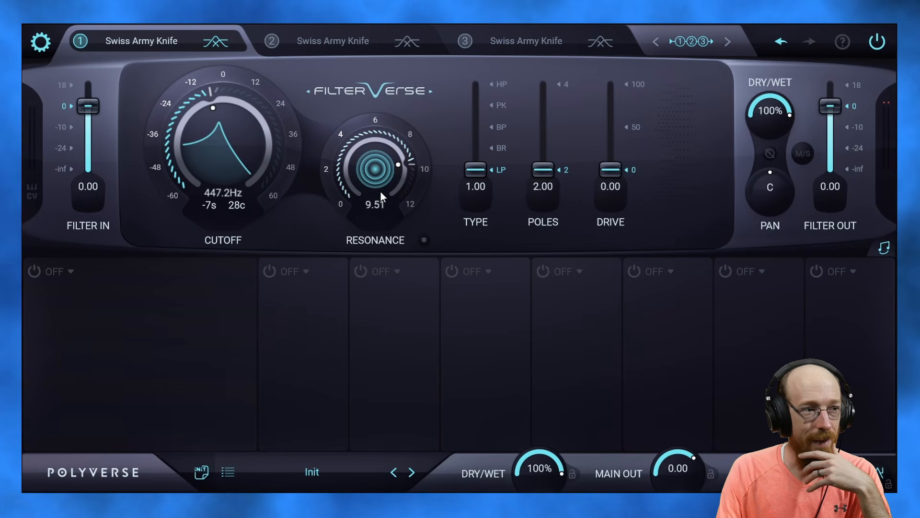
{"action": "left_click_drag", "start_coordinate": [380, 193], "coordinate": [378, 156]}
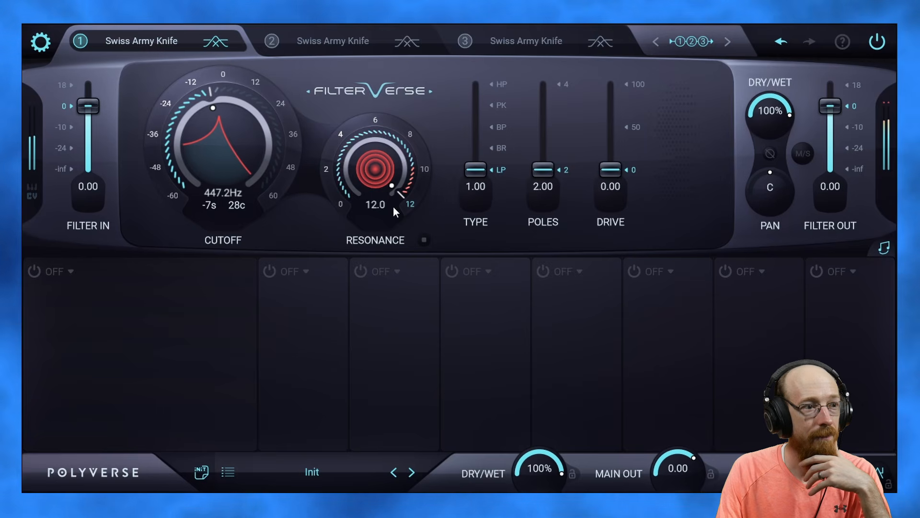
{"action": "left_click_drag", "start_coordinate": [347, 145], "coordinate": [381, 183]}
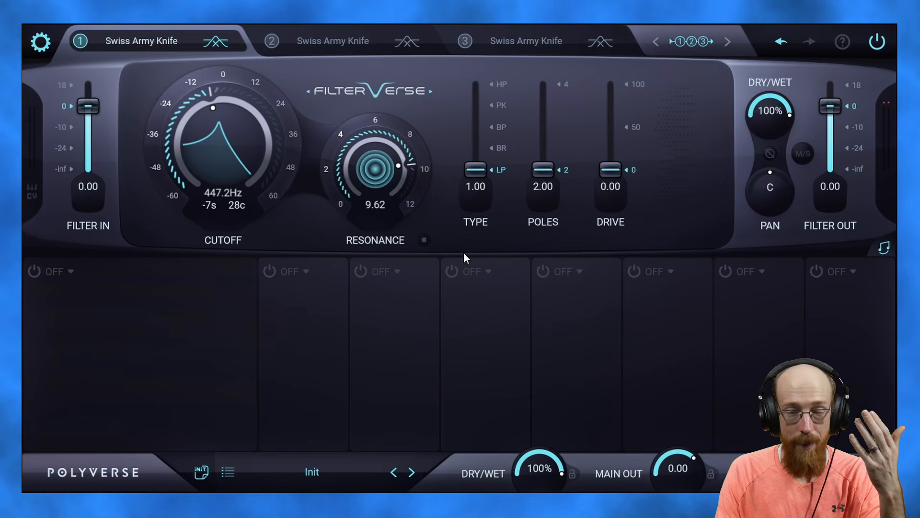
- Check the settings of the second and third filters and return to the first filter
{"action": "left_click", "coordinate": [343, 44]}
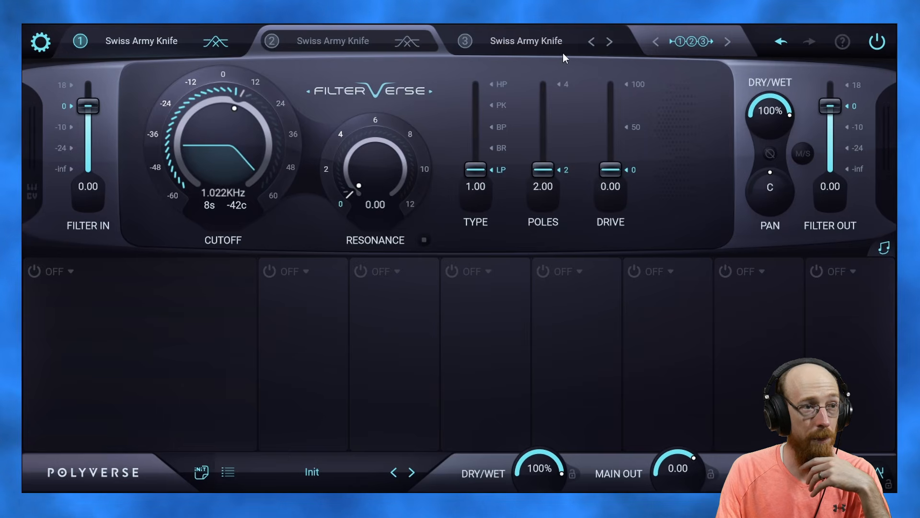
{"action": "left_click", "coordinate": [563, 51]}
{"action": "left_click", "coordinate": [345, 53]}
{"action": "left_click", "coordinate": [148, 45]}
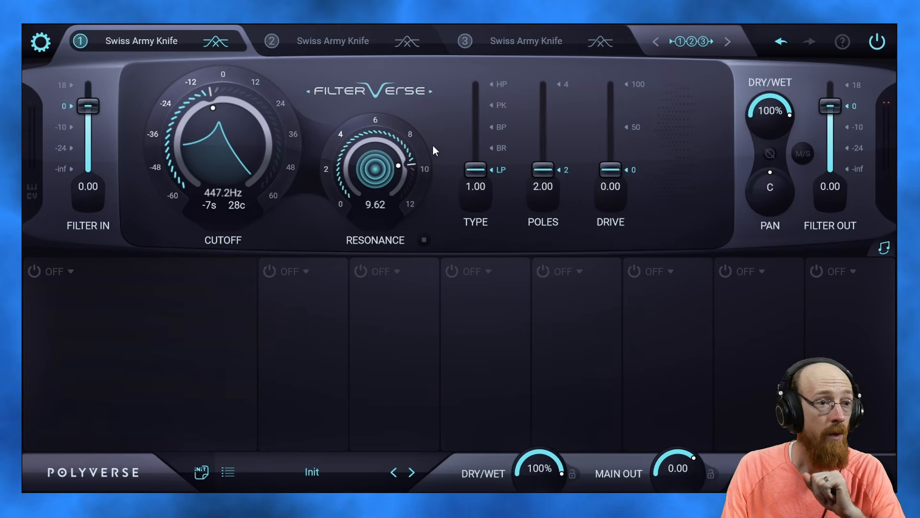
- Set the first low-pass filter's resonance to 0 and its slope to 4 poles, and lower the cutoff to 20.60 Hz
{"action": "left_click_drag", "start_coordinate": [415, 159], "coordinate": [409, 307]}
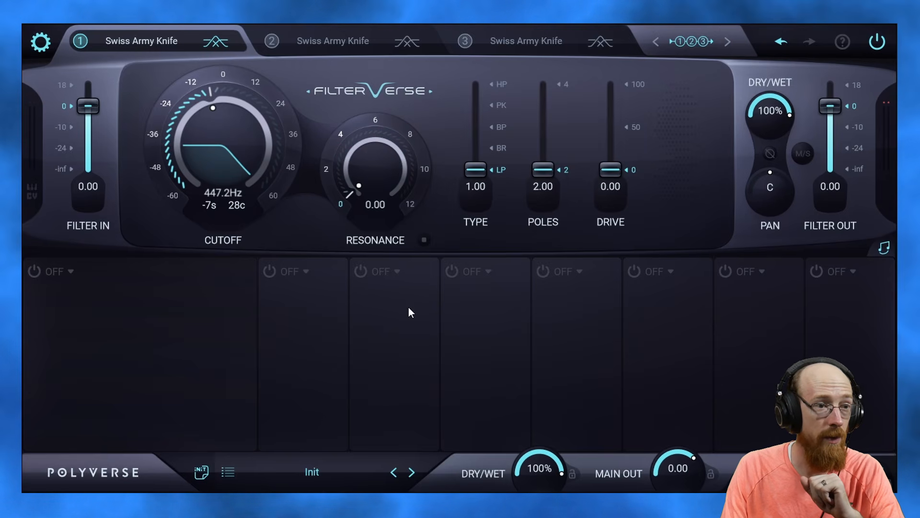
{"action": "left_click_drag", "start_coordinate": [547, 172], "coordinate": [560, 75]}
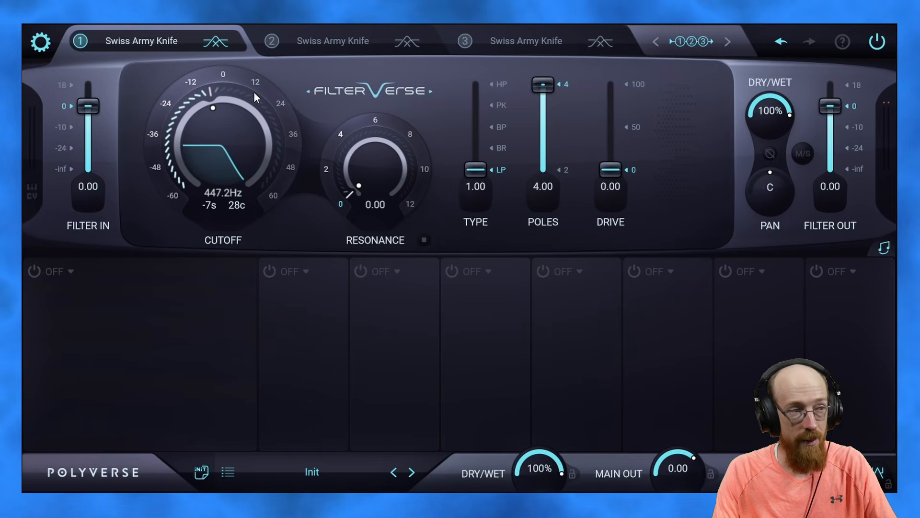
{"action": "left_click_drag", "start_coordinate": [231, 126], "coordinate": [224, 215]}
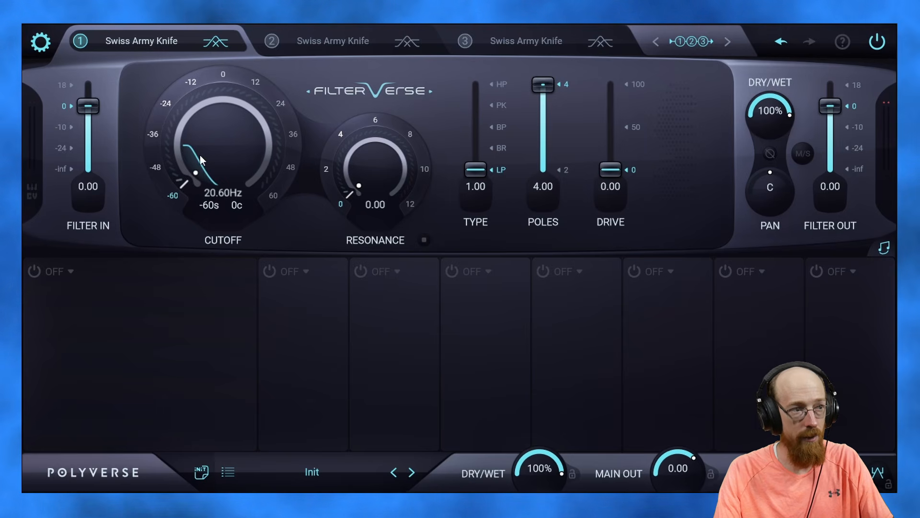
- Enable the second filter and change its type to high-pass
{"action": "left_click", "coordinate": [343, 40]}
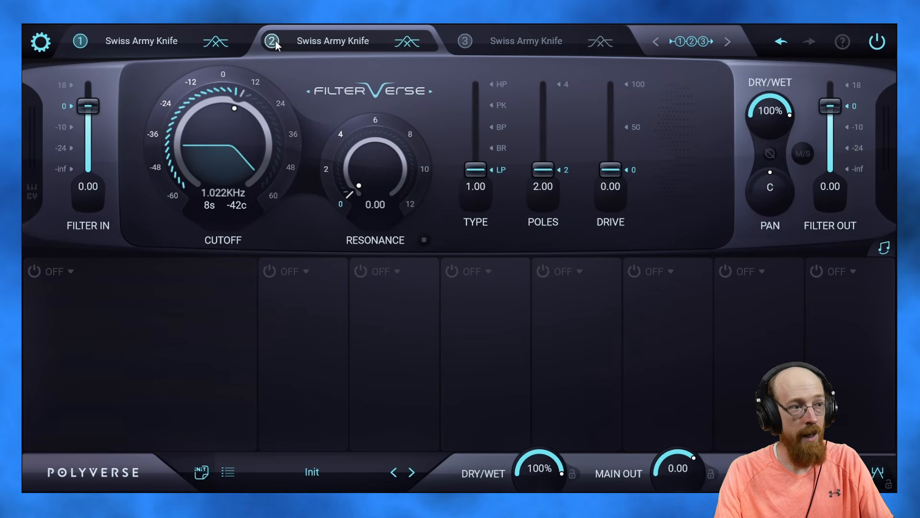
{"action": "left_click_drag", "start_coordinate": [476, 170], "coordinate": [464, 43]}
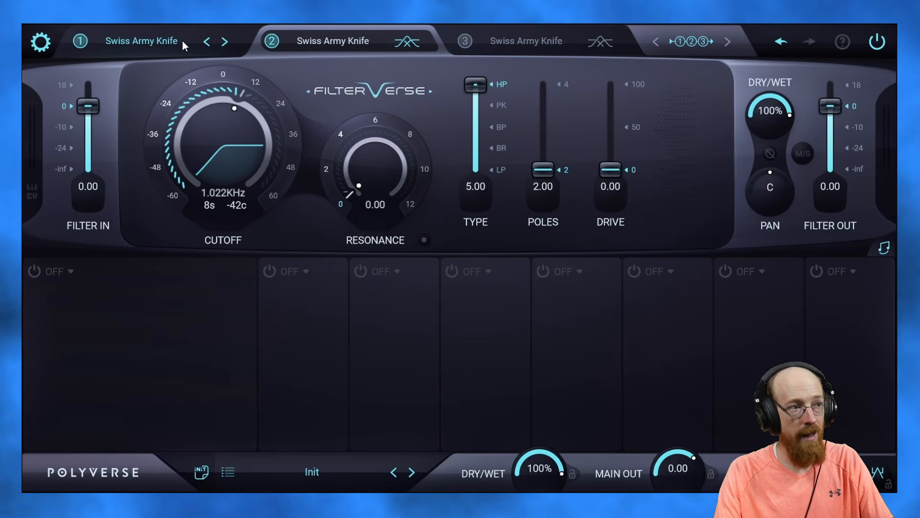
- Raise the second filter's high-pass cutoff to 21.10 kHz and set its slope to 4 poles
{"action": "left_click", "coordinate": [144, 42]}
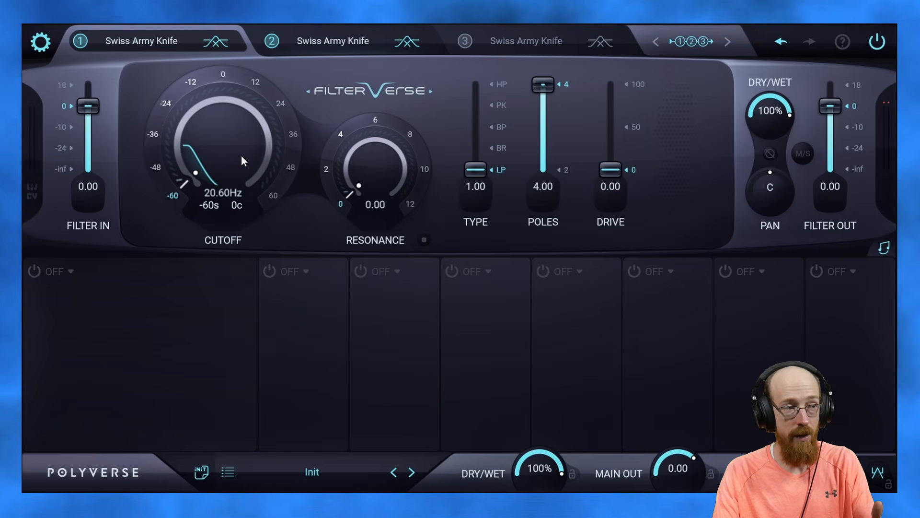
{"action": "left_click", "coordinate": [336, 42]}
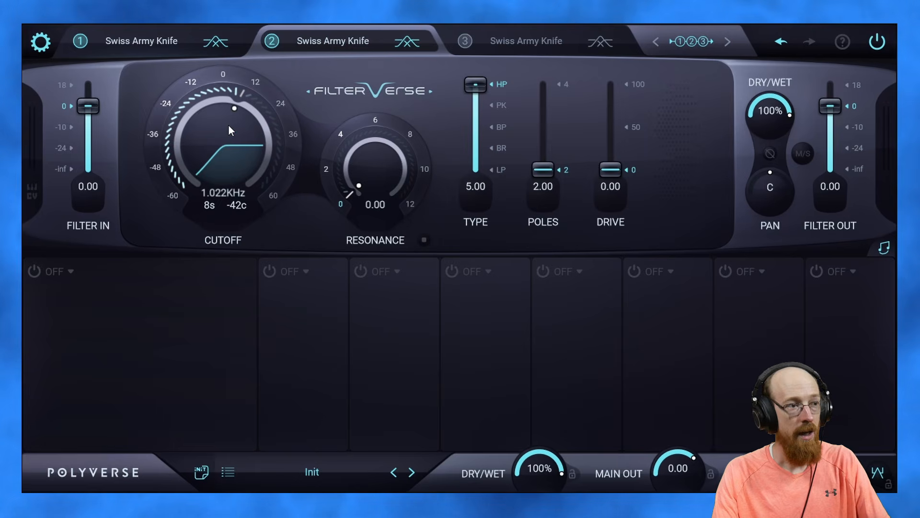
{"action": "left_click_drag", "start_coordinate": [228, 124], "coordinate": [236, 24]}
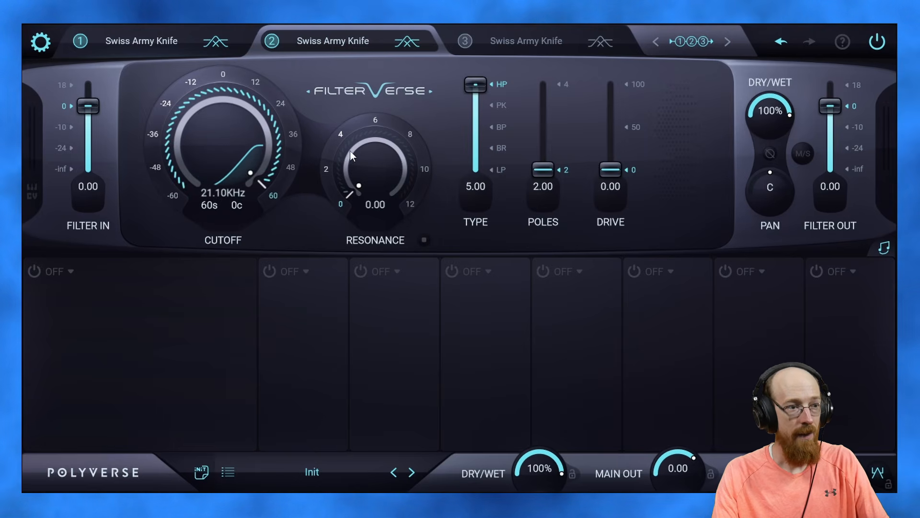
{"action": "left_click_drag", "start_coordinate": [553, 171], "coordinate": [552, 51]}
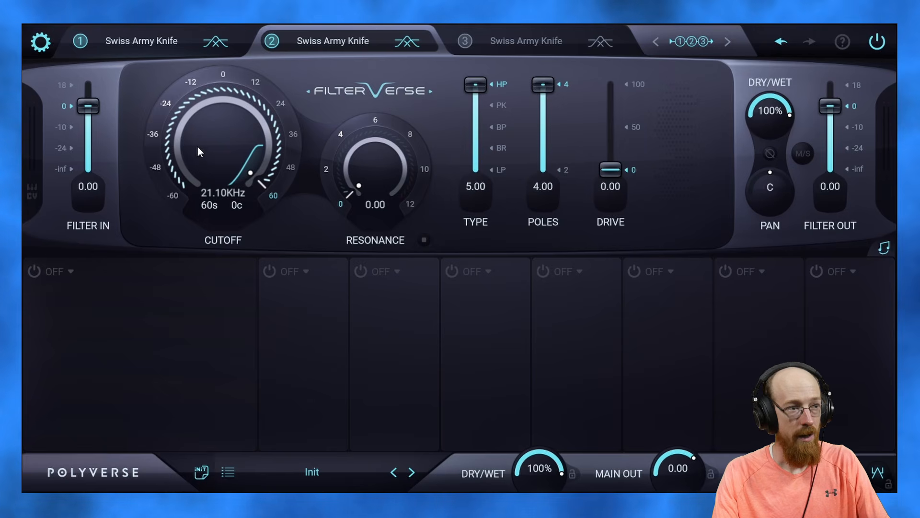
- Open up the first filter's low-pass cutoff, then sweep the second filter's high-pass cutoff downward
{"action": "left_click", "coordinate": [160, 44]}
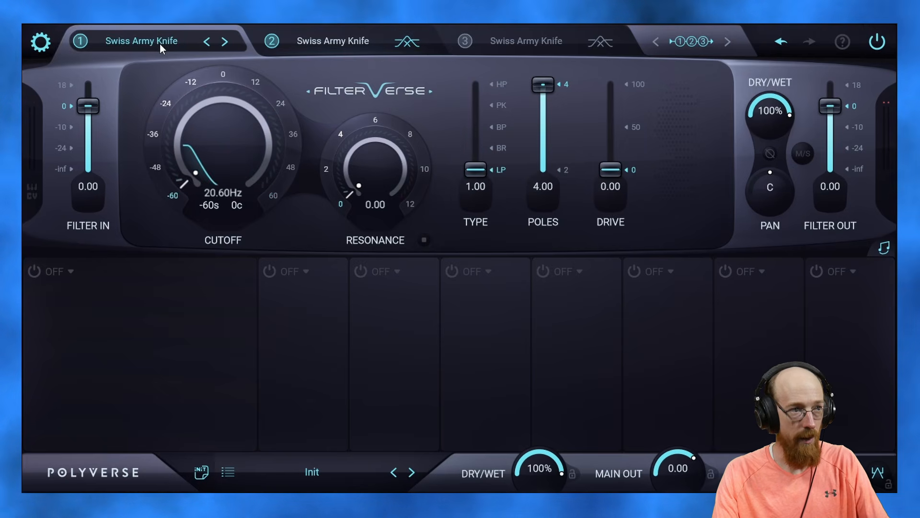
{"action": "left_click", "coordinate": [354, 43]}
{"action": "left_click", "coordinate": [146, 43]}
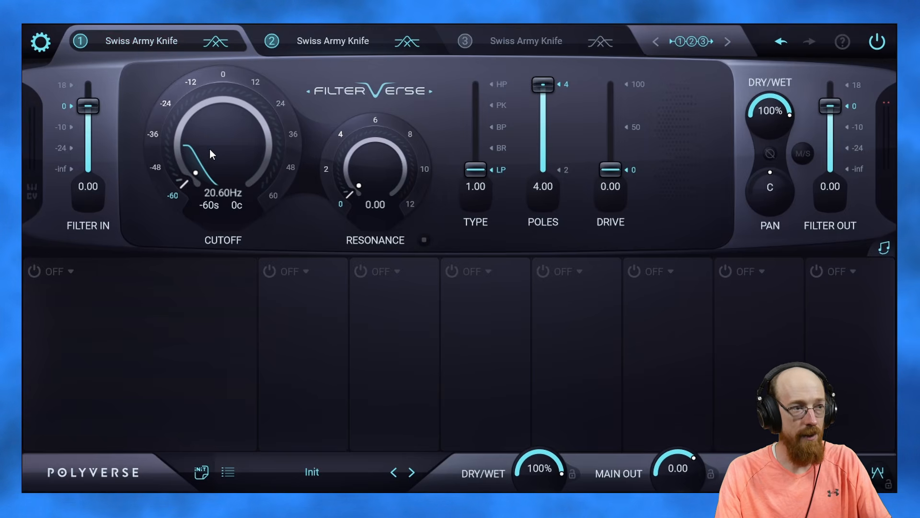
{"action": "left_click_drag", "start_coordinate": [210, 150], "coordinate": [257, 63]}
{"action": "left_click", "coordinate": [285, 44]}
{"action": "left_click_drag", "start_coordinate": [247, 124], "coordinate": [243, 173]}
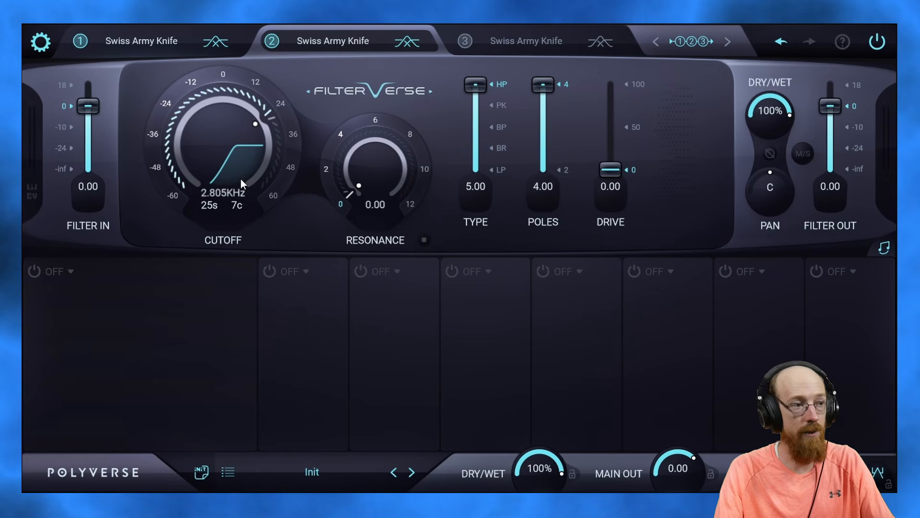
{"action": "left_click_drag", "start_coordinate": [241, 179], "coordinate": [231, 396]}
- Sweep the first filter's low-pass cutoff down to 20.60 Hz and the second filter's high-pass cutoff up to 21.10 kHz
{"action": "left_click", "coordinate": [150, 50]}
{"action": "left_click_drag", "start_coordinate": [246, 182], "coordinate": [231, 148]}
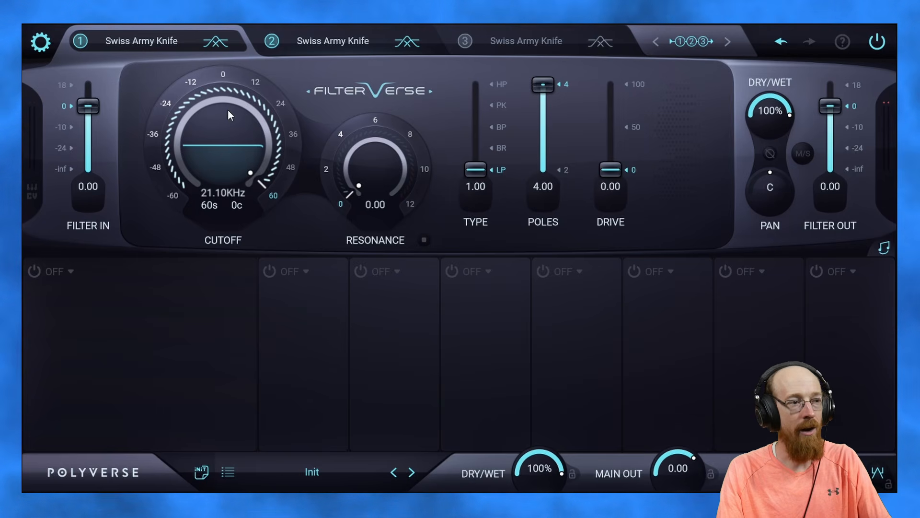
{"action": "left_click_drag", "start_coordinate": [228, 110], "coordinate": [232, 340]}
{"action": "left_click", "coordinate": [317, 43]}
{"action": "left_click_drag", "start_coordinate": [265, 162], "coordinate": [222, 15]}
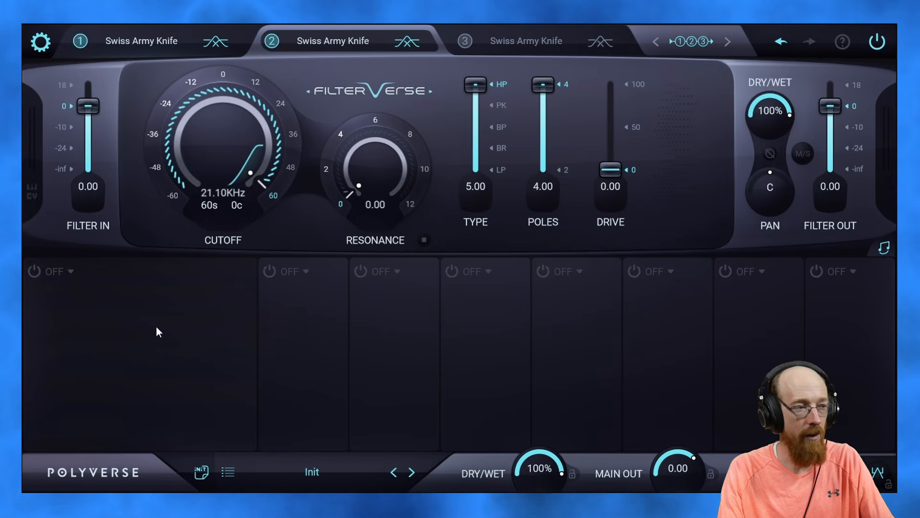
- Add a Meta Knob modulator to the first modulation slot and leave it at 0
{"action": "left_click", "coordinate": [51, 276]}
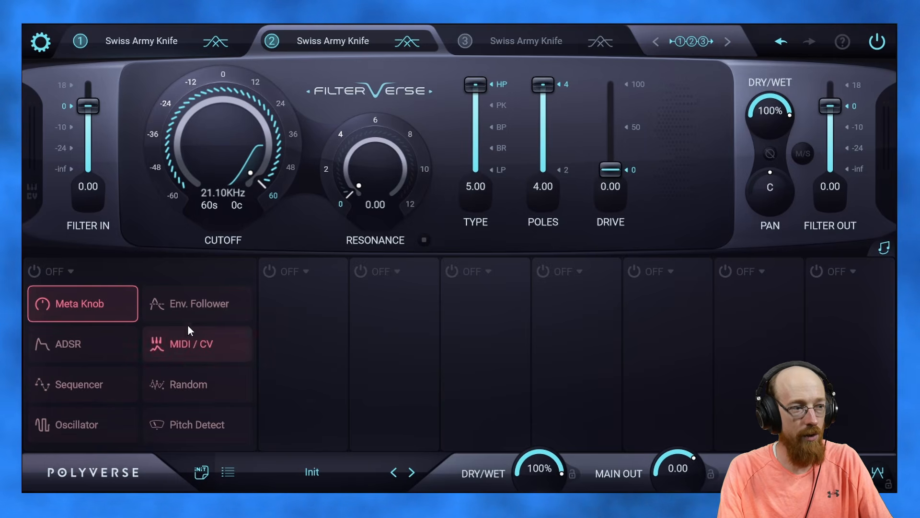
{"action": "left_click", "coordinate": [69, 309]}
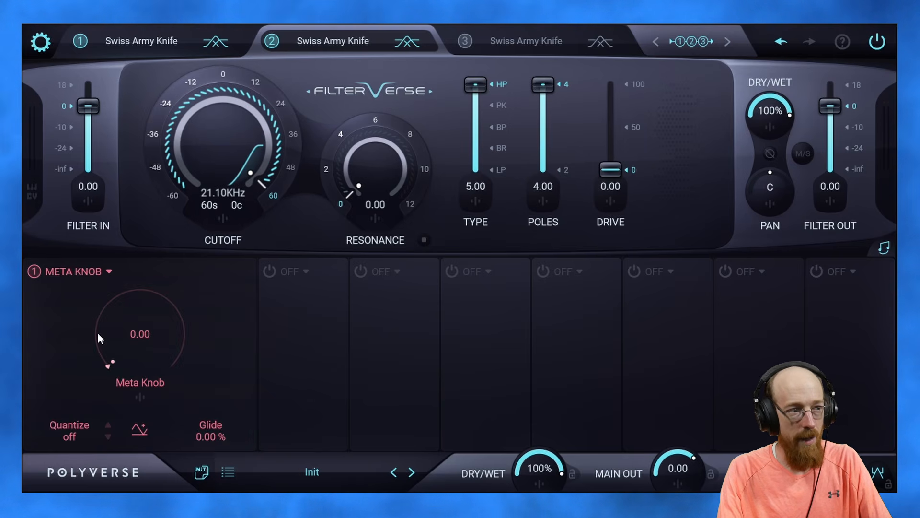
{"action": "left_click_drag", "start_coordinate": [122, 313], "coordinate": [169, 421]}
- Compare the cutoffs of both filters and turn the Meta Knob up to 93.39 and back to 0
{"action": "left_click", "coordinate": [162, 37]}
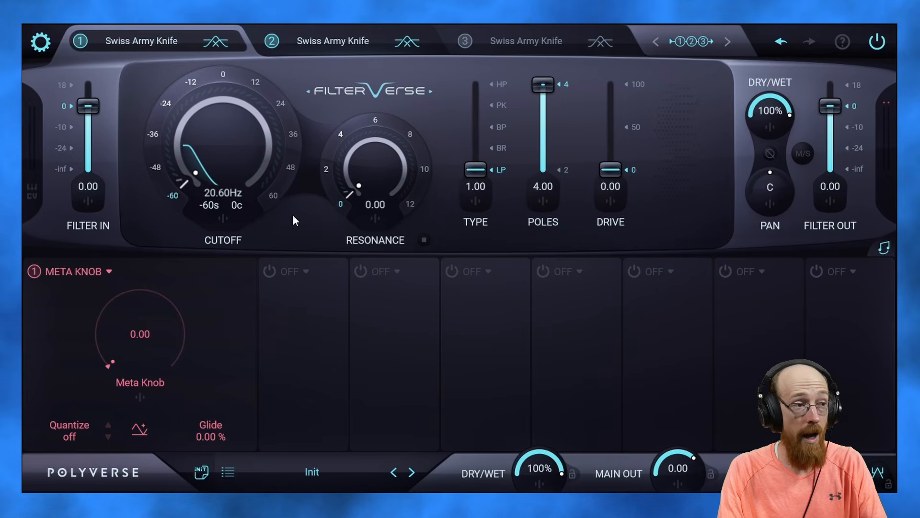
{"action": "left_click", "coordinate": [332, 38]}
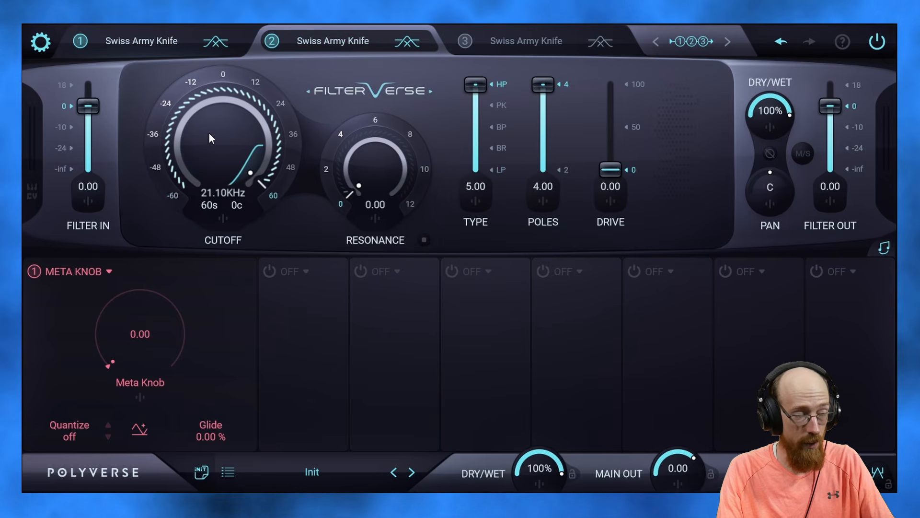
{"action": "left_click", "coordinate": [148, 38]}
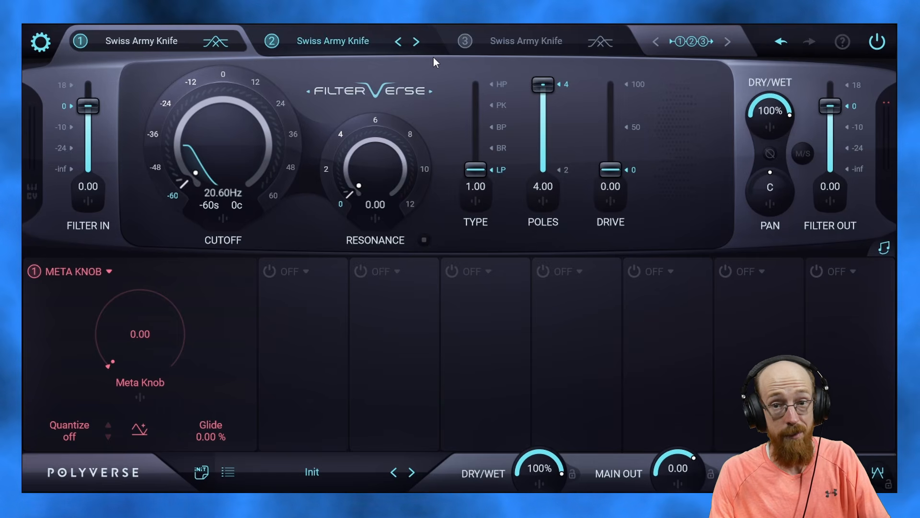
{"action": "left_click", "coordinate": [346, 36]}
{"action": "left_click", "coordinate": [155, 40]}
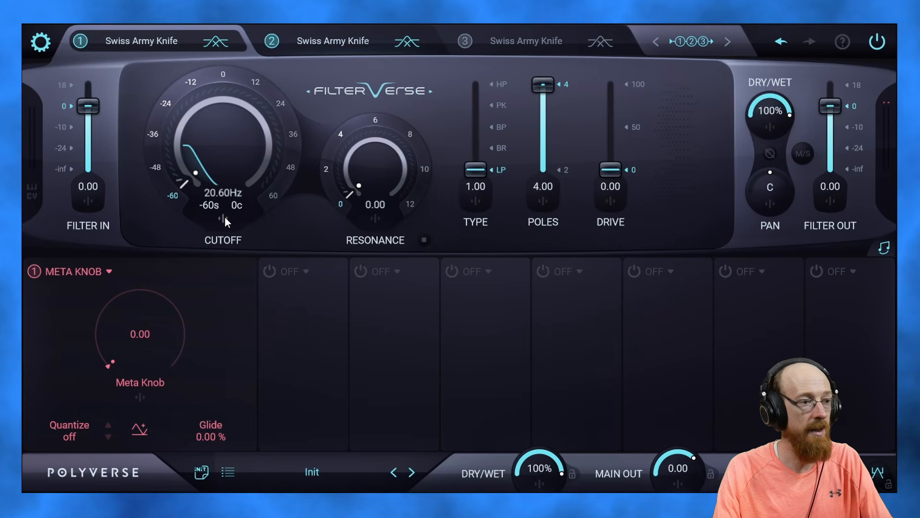
{"action": "left_click_drag", "start_coordinate": [152, 348], "coordinate": [172, 114]}
{"action": "left_click", "coordinate": [322, 40]}
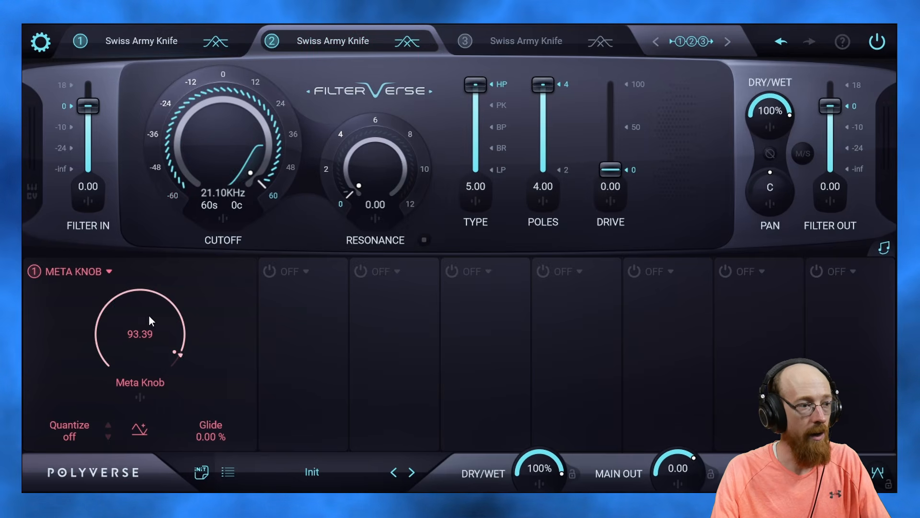
{"action": "left_click_drag", "start_coordinate": [149, 315], "coordinate": [133, 444]}
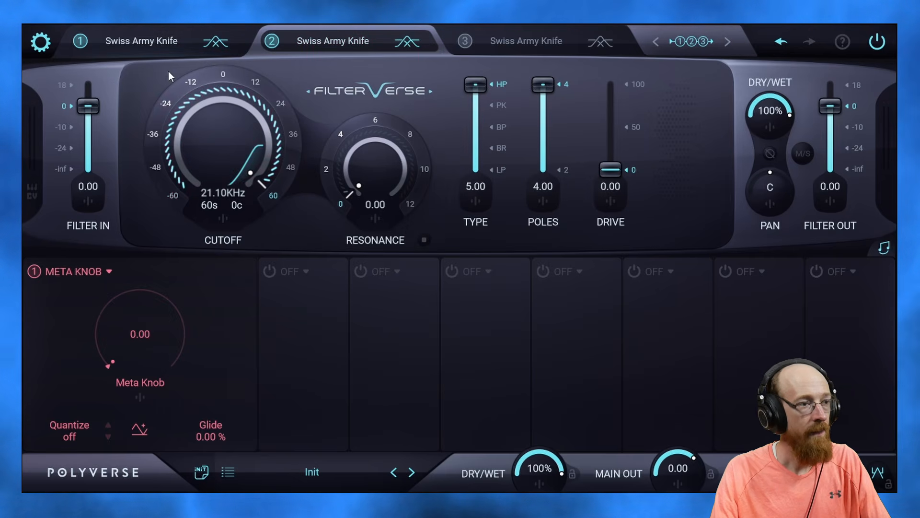
- Assign the Meta Knob to the first filter's cutoff with an amount of 120 and test it, returning the knob to 0
{"action": "left_click", "coordinate": [146, 46]}
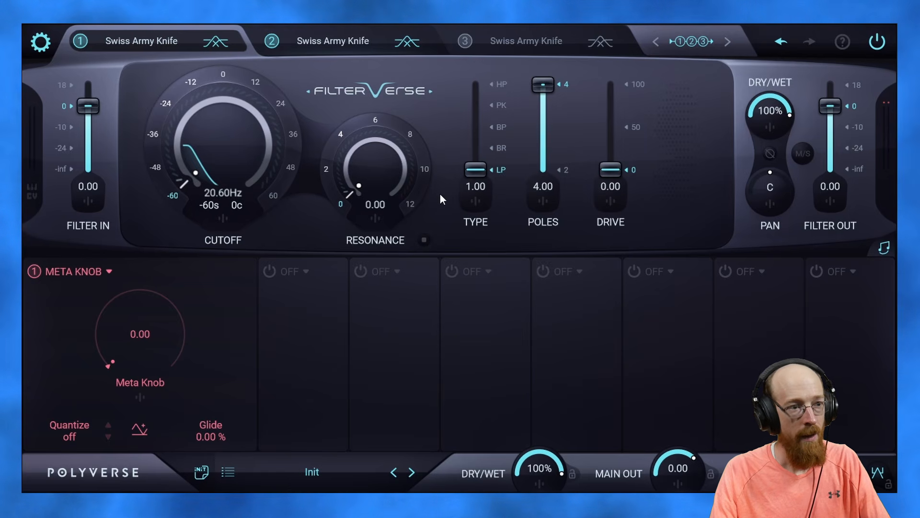
{"action": "left_click", "coordinate": [227, 218]}
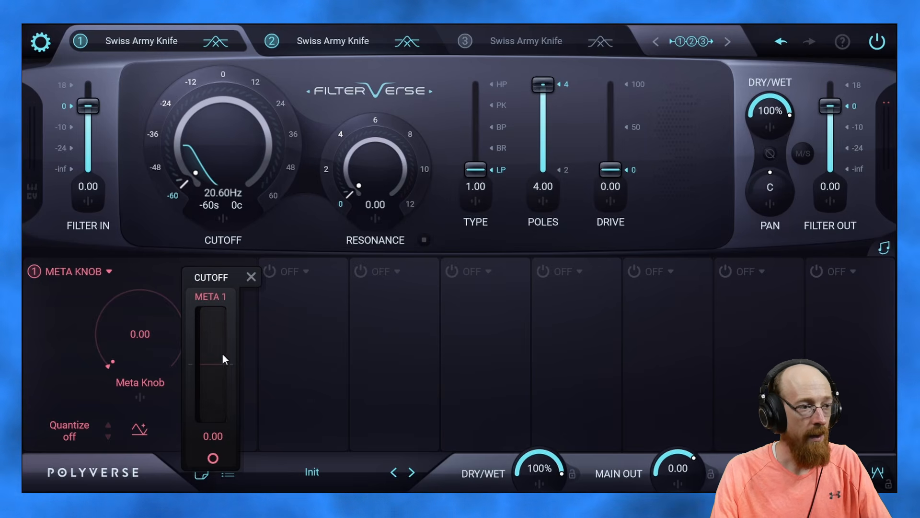
{"action": "mouse_move", "coordinate": [210, 370]}
{"action": "left_mouse_down"}
{"action": "mouse_move", "coordinate": [214, 302]}
{"action": "mouse_move", "coordinate": [212, 359]}
{"action": "left_mouse_up"}
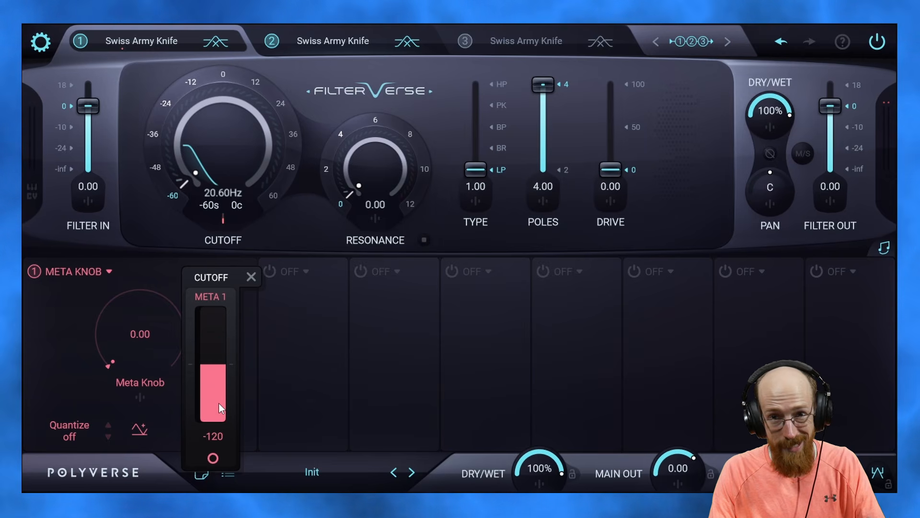
{"action": "left_click_drag", "start_coordinate": [218, 391], "coordinate": [213, 243]}
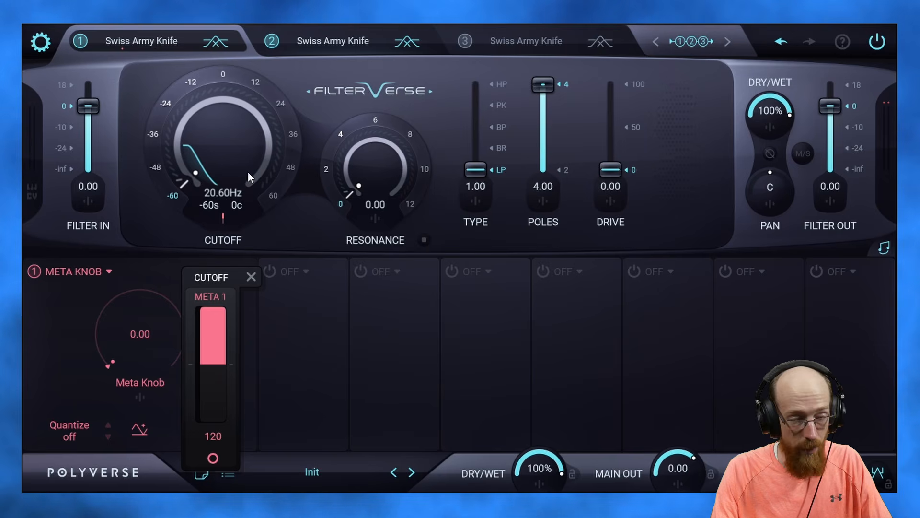
{"action": "left_click", "coordinate": [282, 236]}
{"action": "left_click_drag", "start_coordinate": [142, 344], "coordinate": [202, 164]}
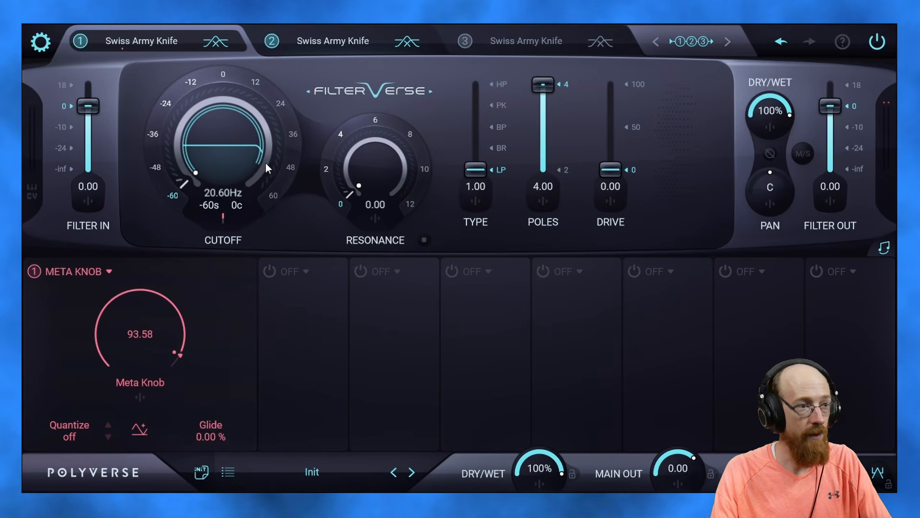
{"action": "left_click_drag", "start_coordinate": [158, 320], "coordinate": [200, 339]}
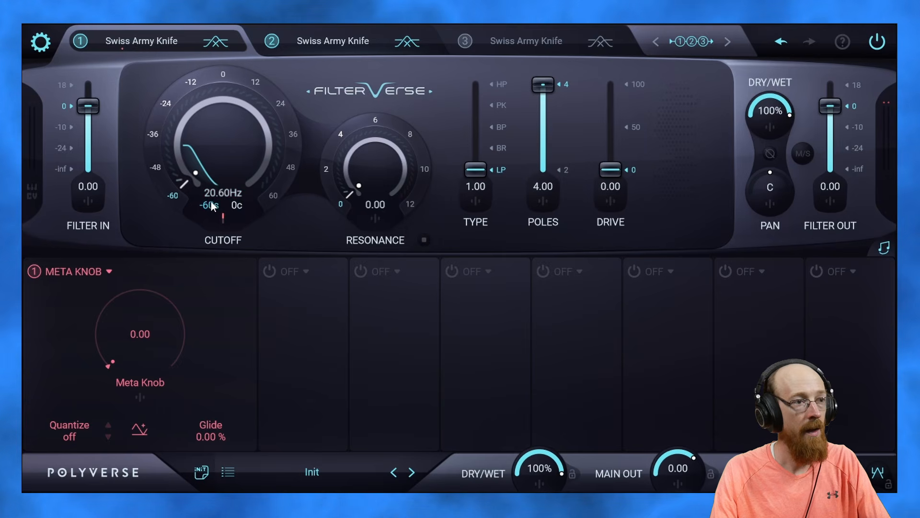
- Try modulating the second filter's cutoff from the Meta Knob with a positive amount, and turn the knob to test it
{"action": "left_click", "coordinate": [336, 40]}
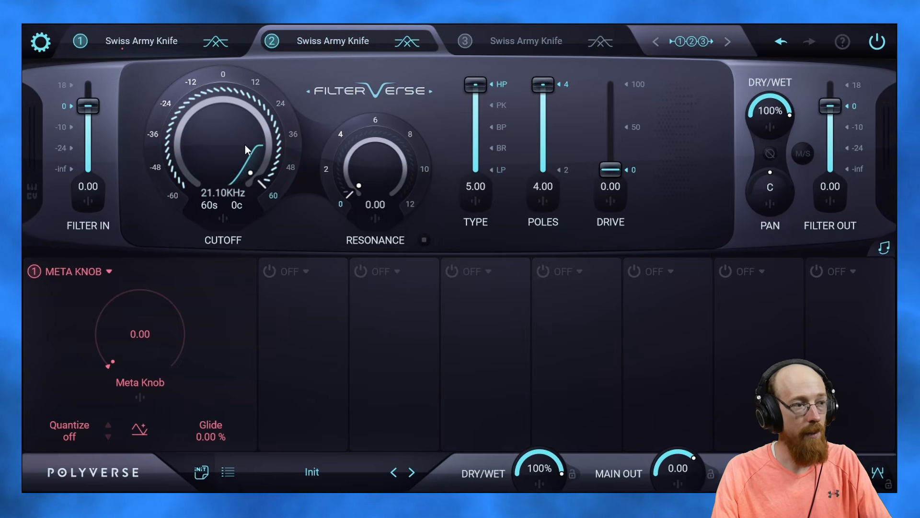
{"action": "left_click", "coordinate": [223, 218]}
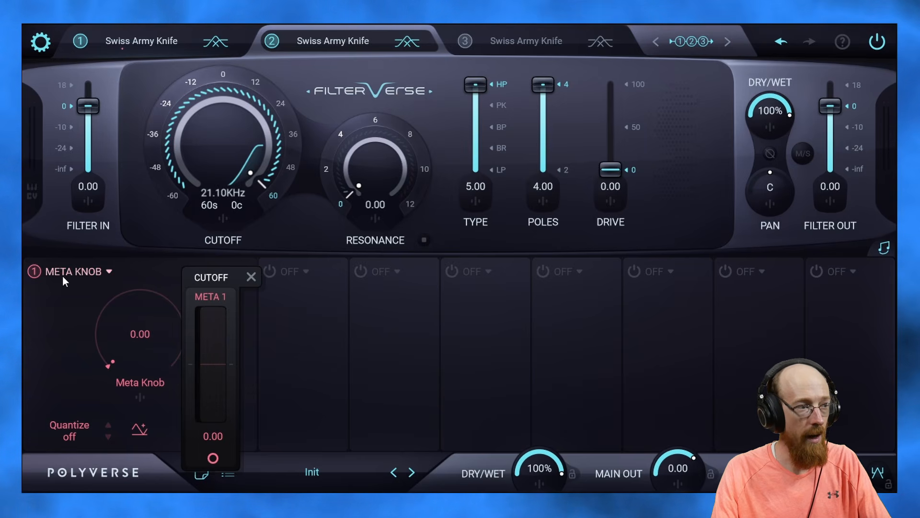
{"action": "left_click_drag", "start_coordinate": [219, 341], "coordinate": [227, 261]}
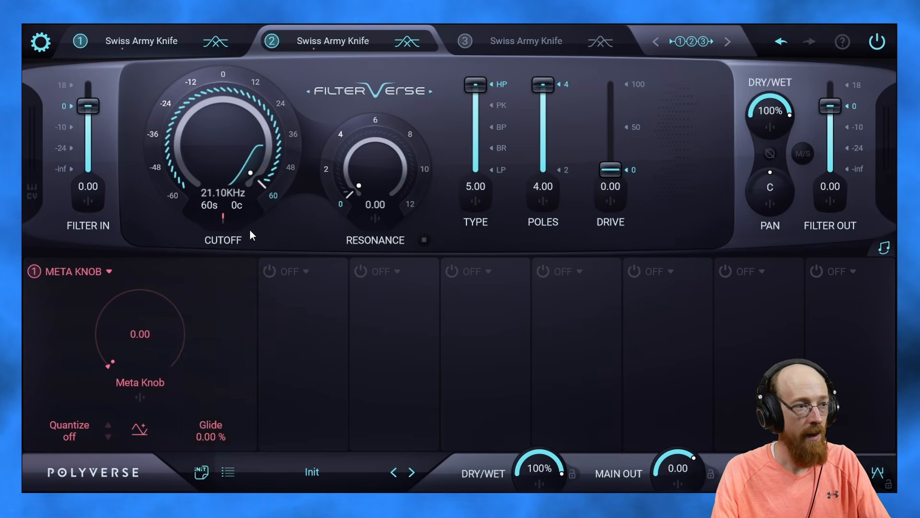
{"action": "left_click_drag", "start_coordinate": [132, 339], "coordinate": [187, 395]}
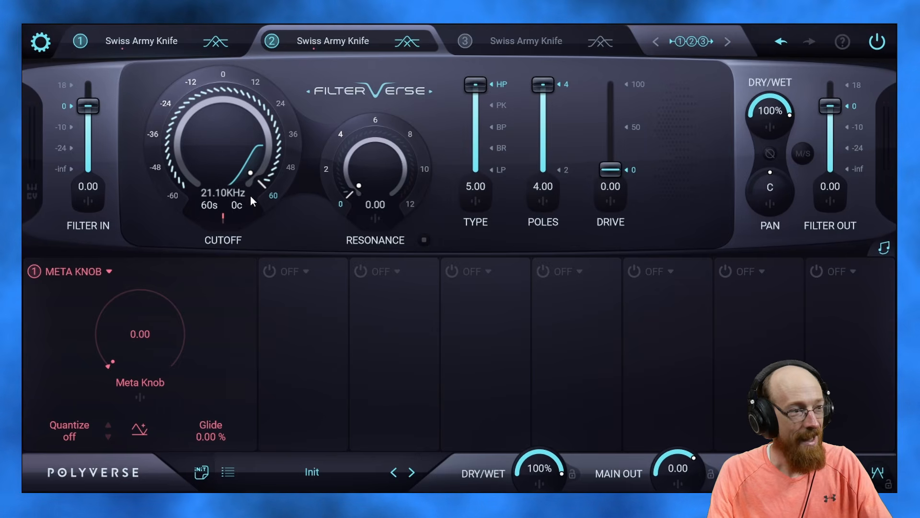
- Invert the Meta Knob modulation of the second filter's cutoff to its full negative amount and test it, returning the knob to 0
{"action": "left_click", "coordinate": [224, 217]}
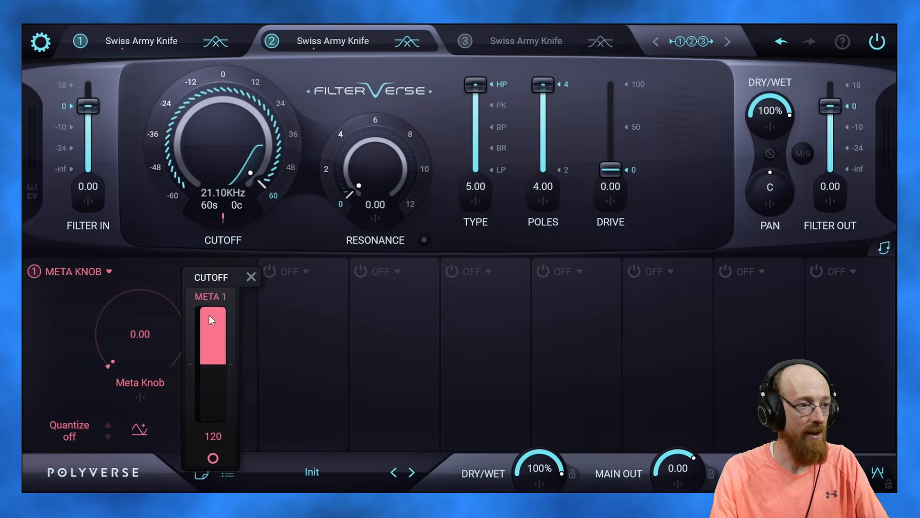
{"action": "left_click_drag", "start_coordinate": [210, 315], "coordinate": [212, 470]}
{"action": "left_click", "coordinate": [250, 277]}
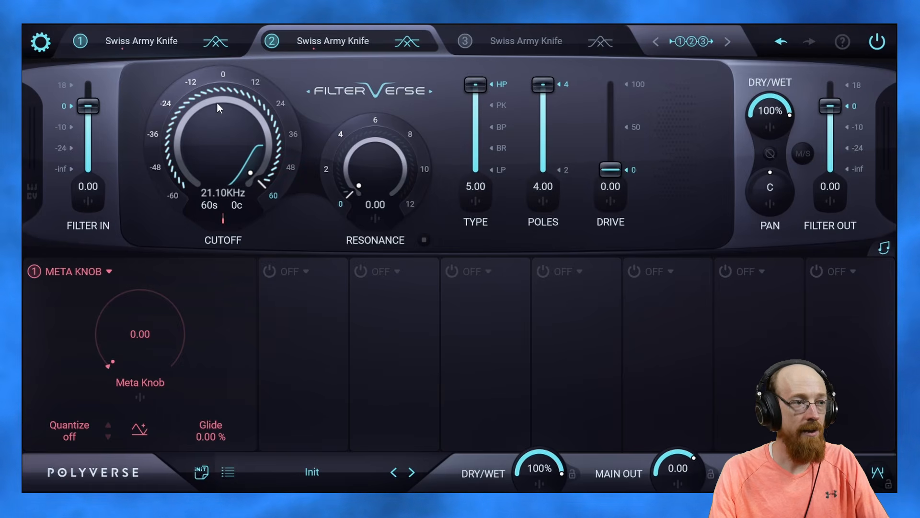
{"action": "left_click_drag", "start_coordinate": [156, 332], "coordinate": [149, 385]}
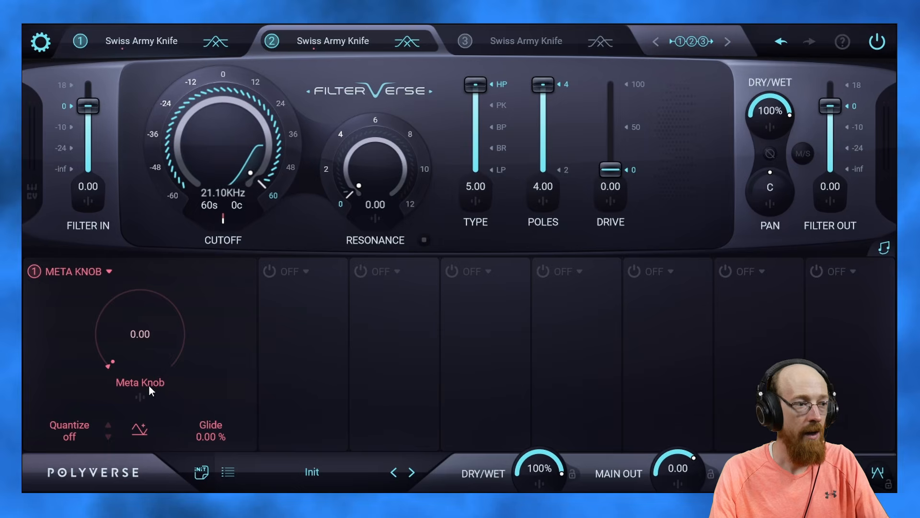
- On the first filter, sweep the Meta Knob up to 100 and back to 0 to hear both cutoffs move
{"action": "left_click", "coordinate": [181, 38]}
{"action": "left_click_drag", "start_coordinate": [139, 334], "coordinate": [218, 485]}
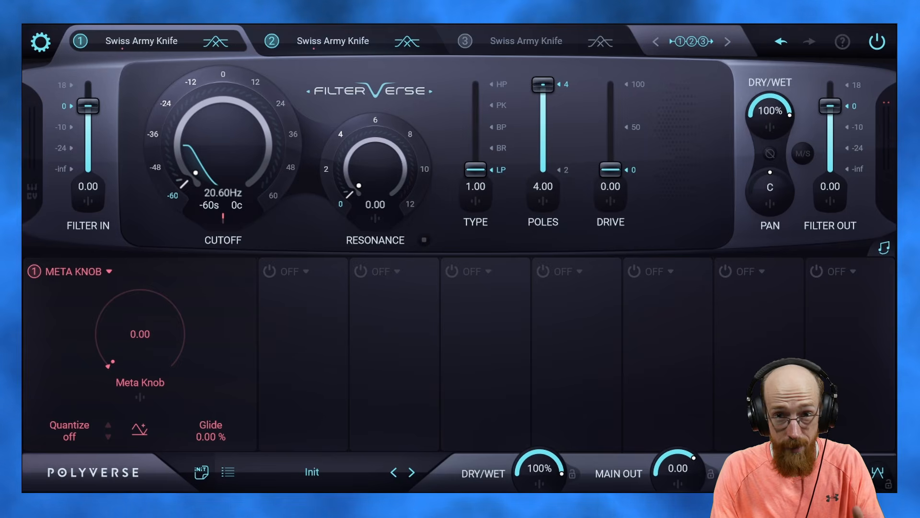
{"action": "left_click_drag", "start_coordinate": [132, 335], "coordinate": [149, 116]}
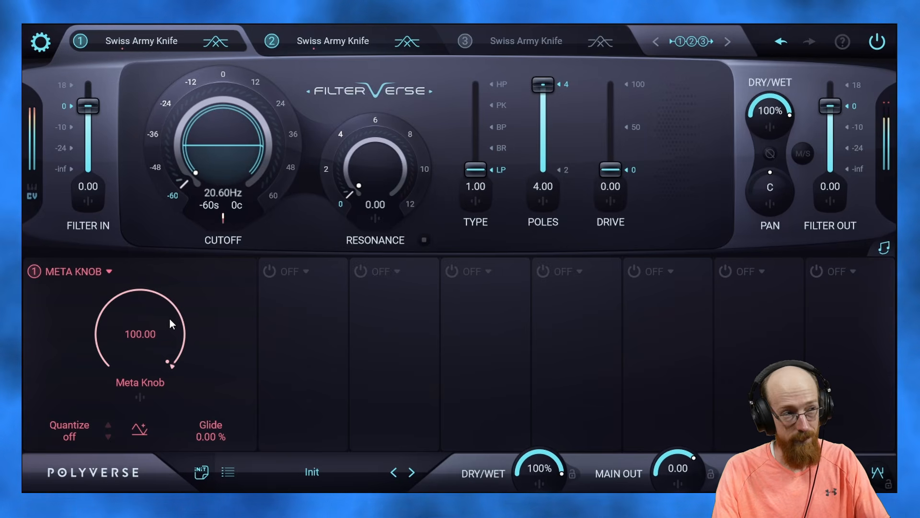
{"action": "left_click_drag", "start_coordinate": [169, 318], "coordinate": [144, 517]}
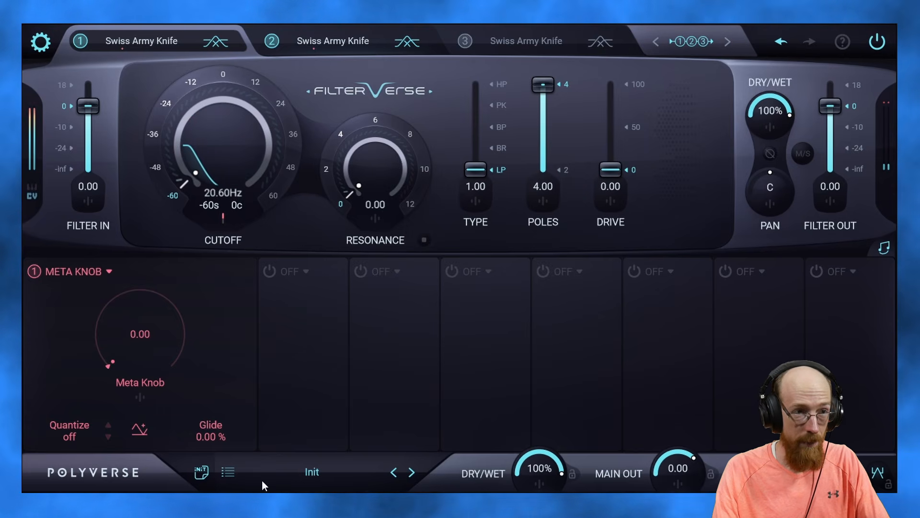
- Set the slope of both the low-pass and the high-pass filter to 2 poles
{"action": "left_click_drag", "start_coordinate": [543, 84], "coordinate": [540, 175]}
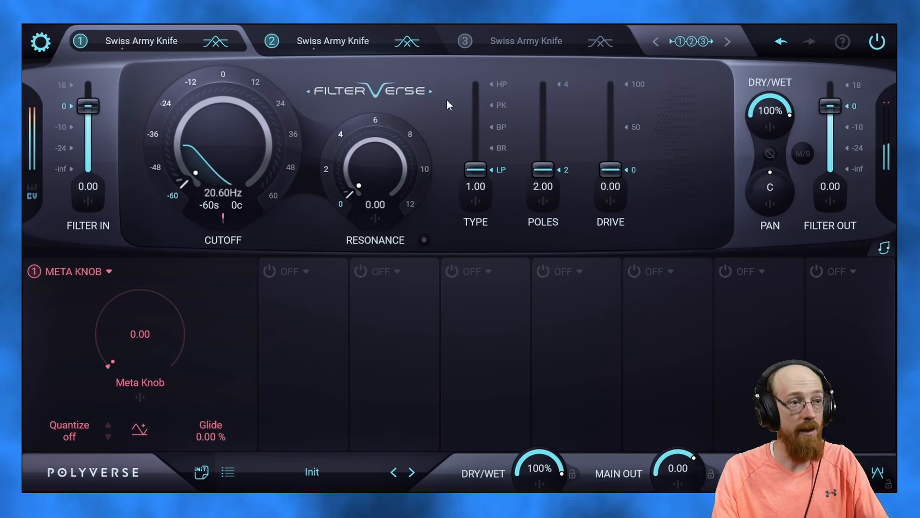
{"action": "left_click", "coordinate": [337, 44]}
{"action": "left_click_drag", "start_coordinate": [546, 86], "coordinate": [543, 171]}
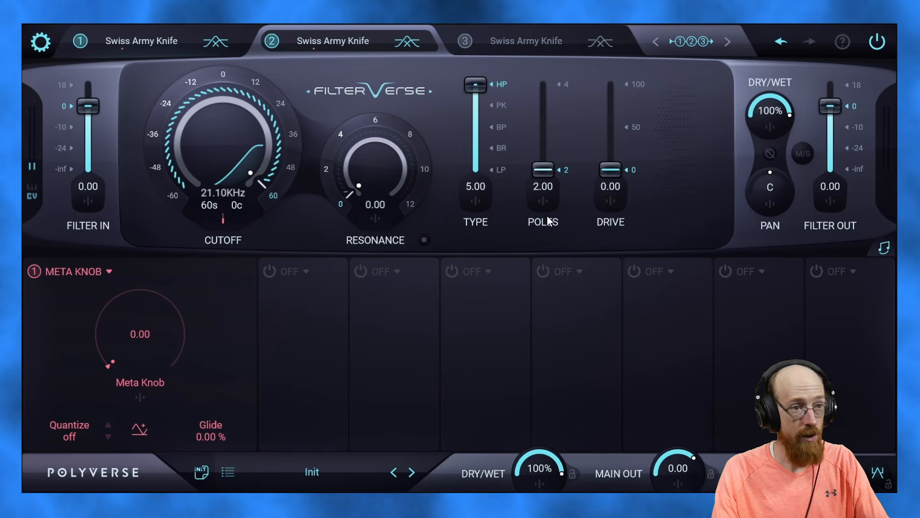
- On the first filter, sweep the Meta Knob up and back to 0 to hear the 2-pole slopes
{"action": "left_click", "coordinate": [152, 39]}
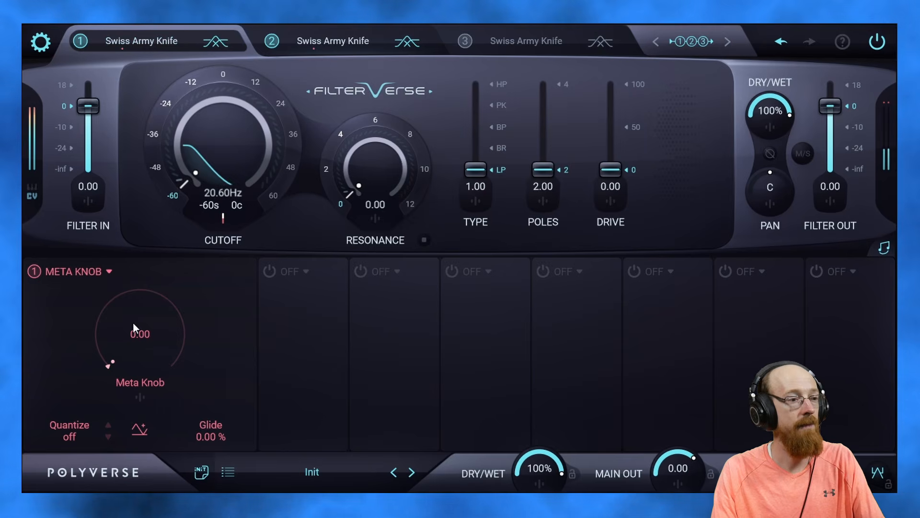
{"action": "left_click_drag", "start_coordinate": [132, 323], "coordinate": [141, 272]}
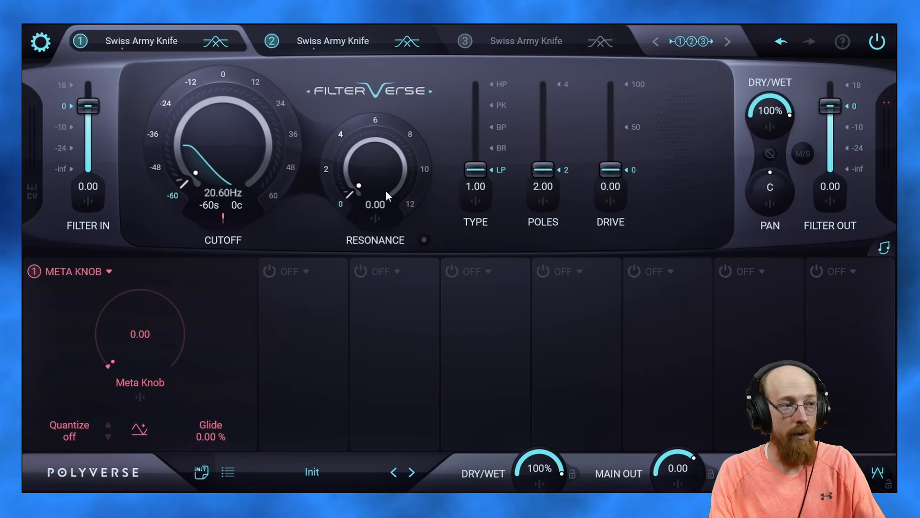
- Raise the resonance to 7.52 on the first filter and 8.10 on the second filter
{"action": "left_click_drag", "start_coordinate": [386, 190], "coordinate": [390, 111]}
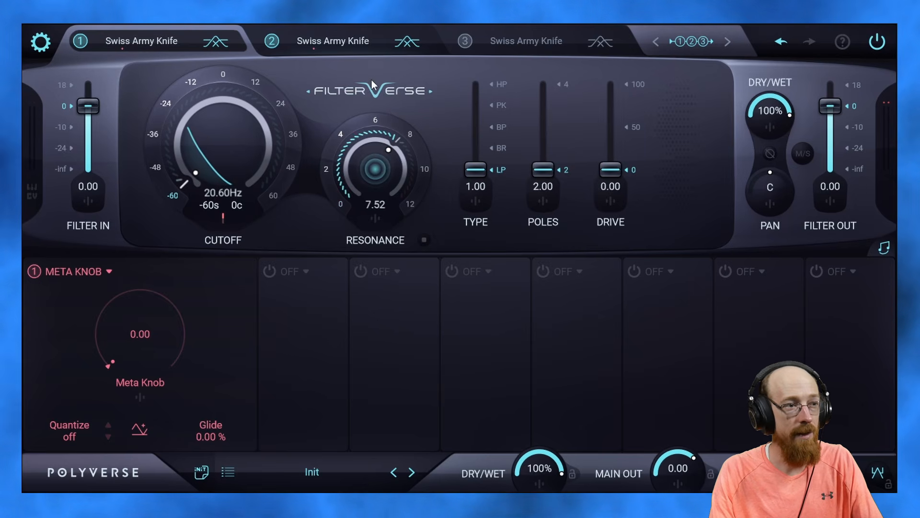
{"action": "left_click", "coordinate": [342, 42]}
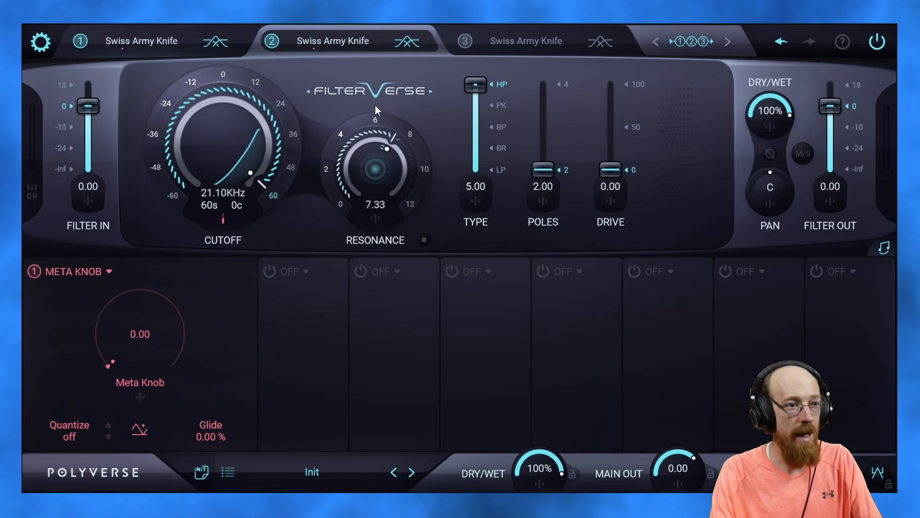
{"action": "left_click_drag", "start_coordinate": [375, 105], "coordinate": [377, 104]}
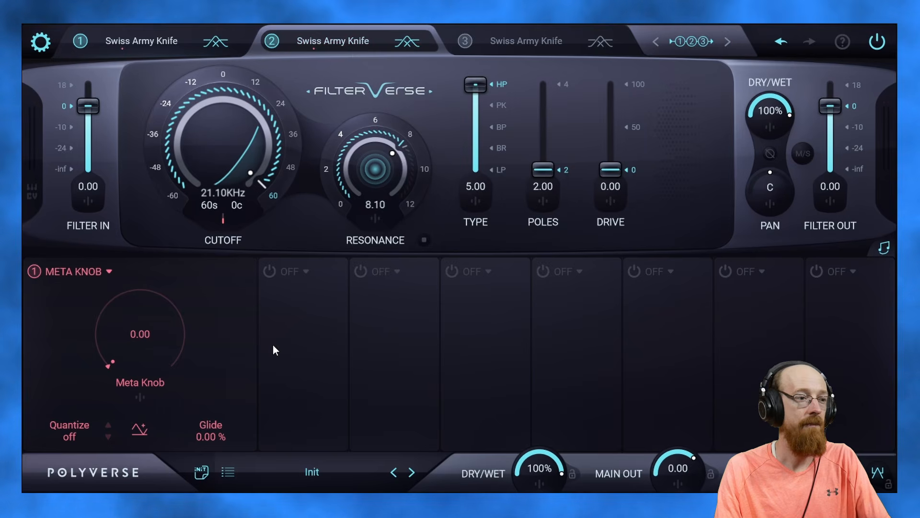
- Sweep the Meta Knob up to 100 and back to 0, comparing the resonant curves of both filters
{"action": "left_click_drag", "start_coordinate": [160, 351], "coordinate": [181, 25]}
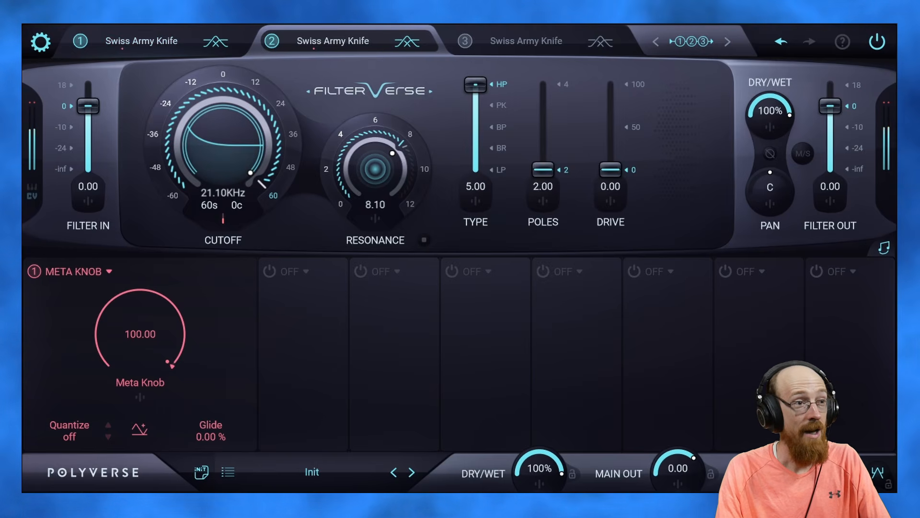
{"action": "left_click_drag", "start_coordinate": [153, 327], "coordinate": [165, 403]}
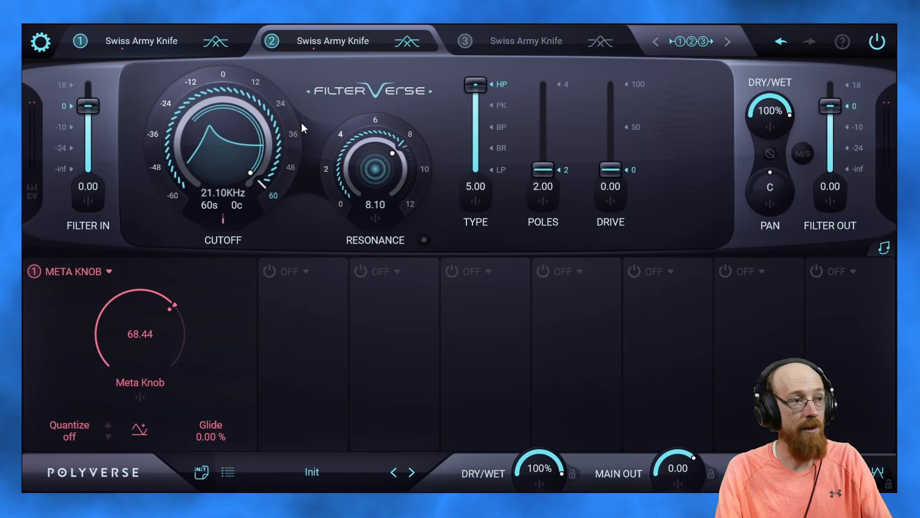
{"action": "left_click", "coordinate": [171, 47]}
{"action": "left_click", "coordinate": [337, 45]}
{"action": "left_click", "coordinate": [186, 39]}
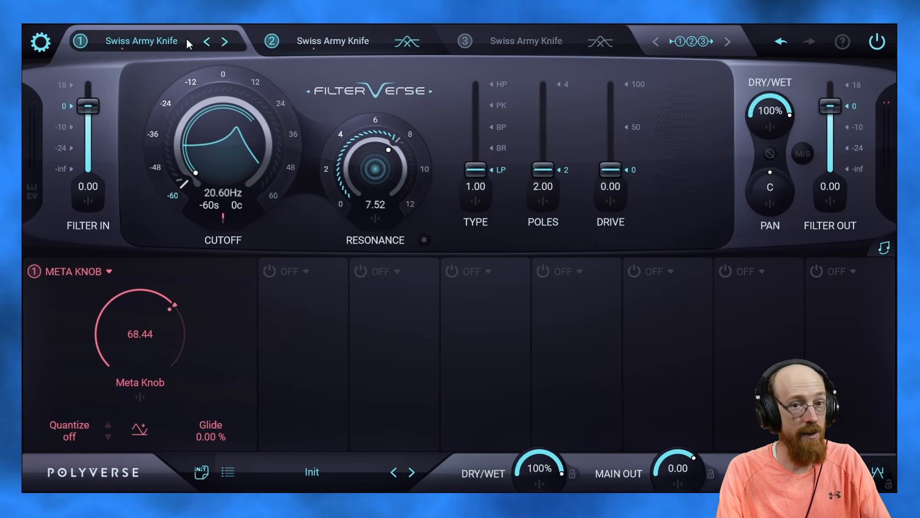
{"action": "left_click_drag", "start_coordinate": [140, 326], "coordinate": [131, 479]}
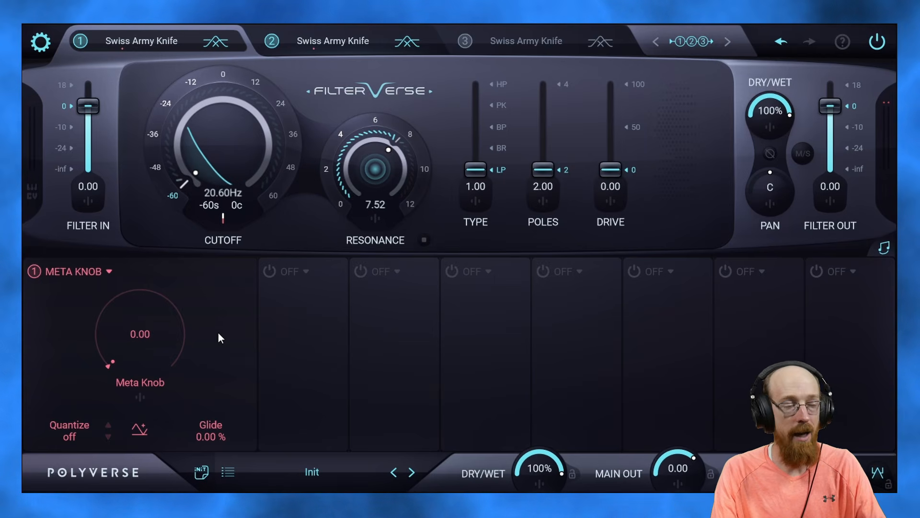
- Try lower resonance of 4.67 on the first filter and 4.29 on the second, sweeping the Meta Knob to 100
{"action": "left_click_drag", "start_coordinate": [378, 151], "coordinate": [384, 185]}
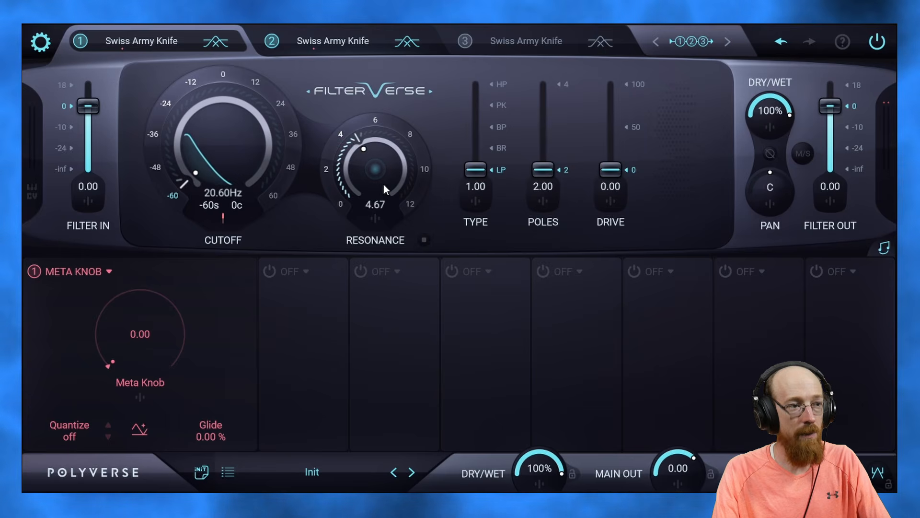
{"action": "left_click", "coordinate": [330, 34]}
{"action": "left_click_drag", "start_coordinate": [378, 151], "coordinate": [381, 185]}
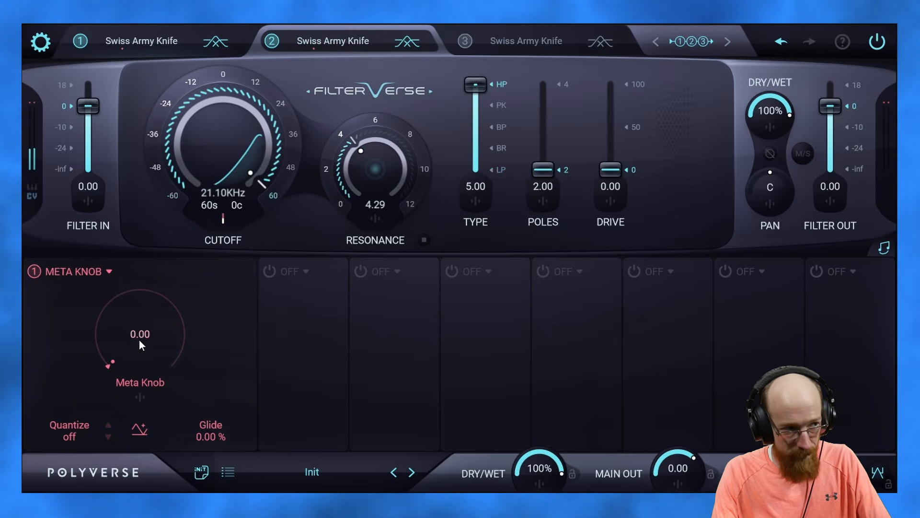
{"action": "left_click_drag", "start_coordinate": [139, 340], "coordinate": [149, 98]}
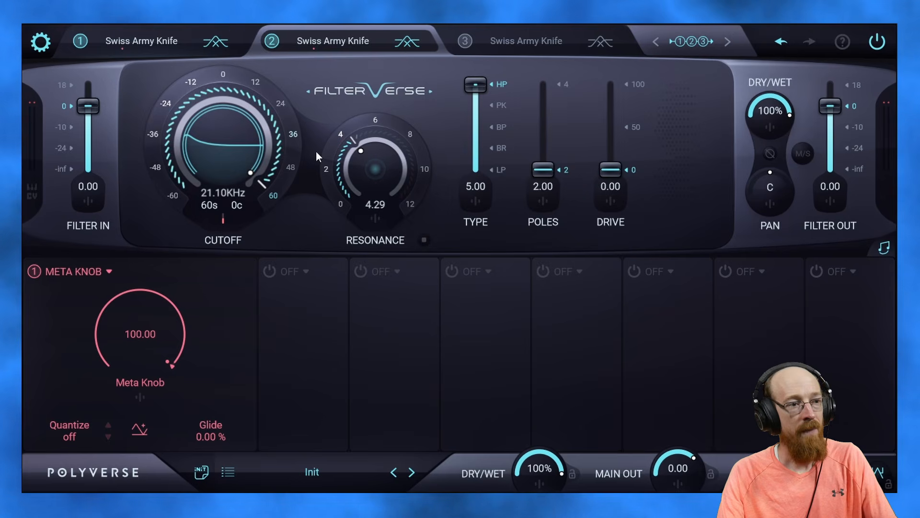
- Set the resonance to 7.81 on the second filter and 8.00 on the first filter
{"action": "left_click_drag", "start_coordinate": [375, 163], "coordinate": [382, 129]}
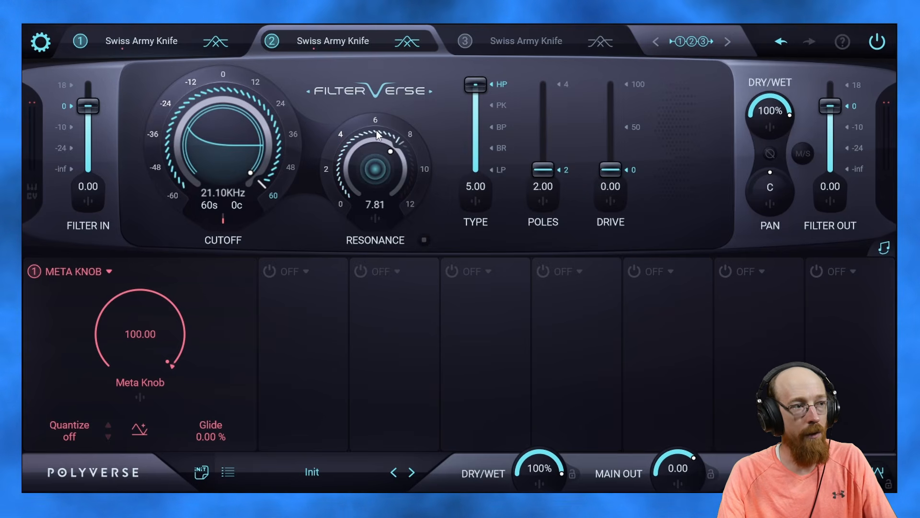
{"action": "left_click", "coordinate": [165, 34]}
{"action": "left_click_drag", "start_coordinate": [366, 159], "coordinate": [371, 148]}
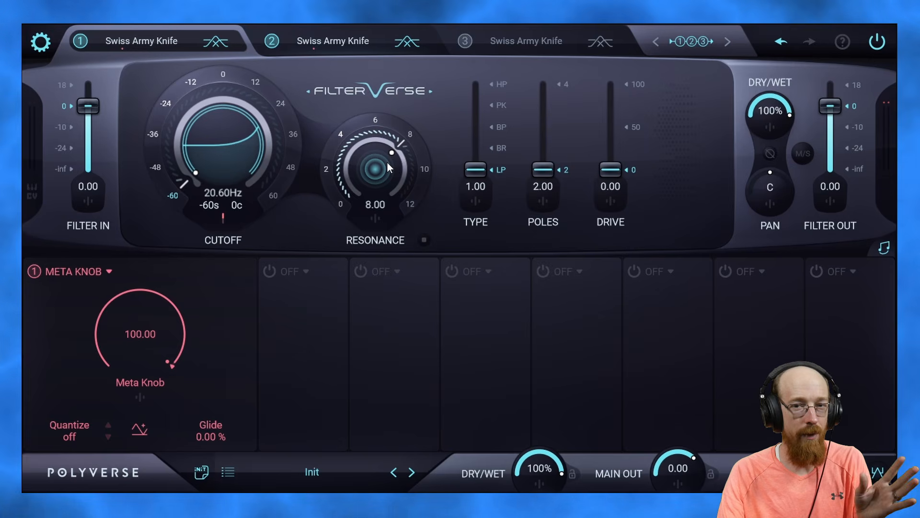
- Modulate the first filter's resonance from the Meta Knob by -4.50, testing the modulation from 0 up to 100
{"action": "left_click_drag", "start_coordinate": [140, 332], "coordinate": [129, 382]}
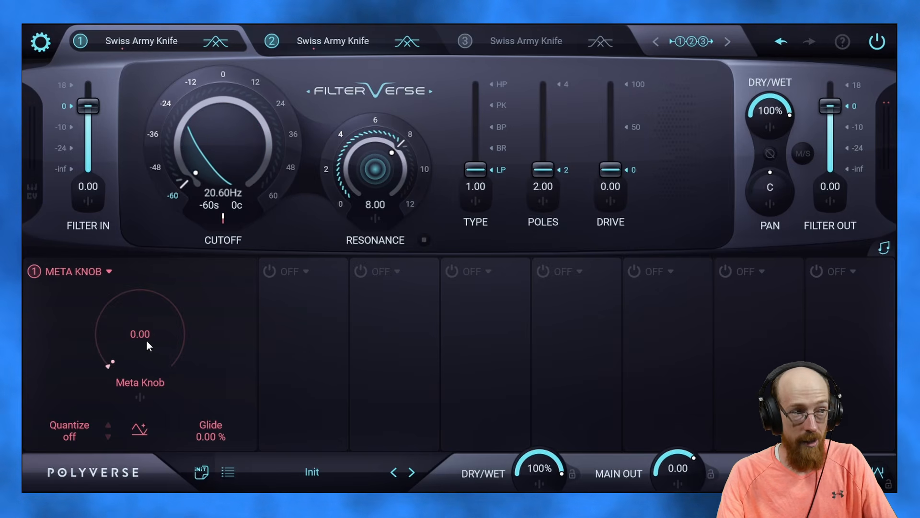
{"action": "left_click", "coordinate": [376, 220]}
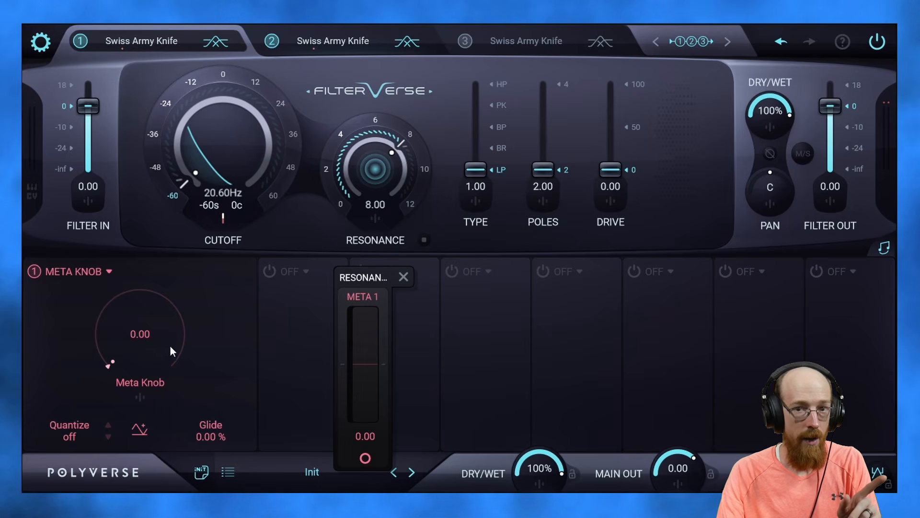
{"action": "left_click_drag", "start_coordinate": [360, 378], "coordinate": [362, 401]}
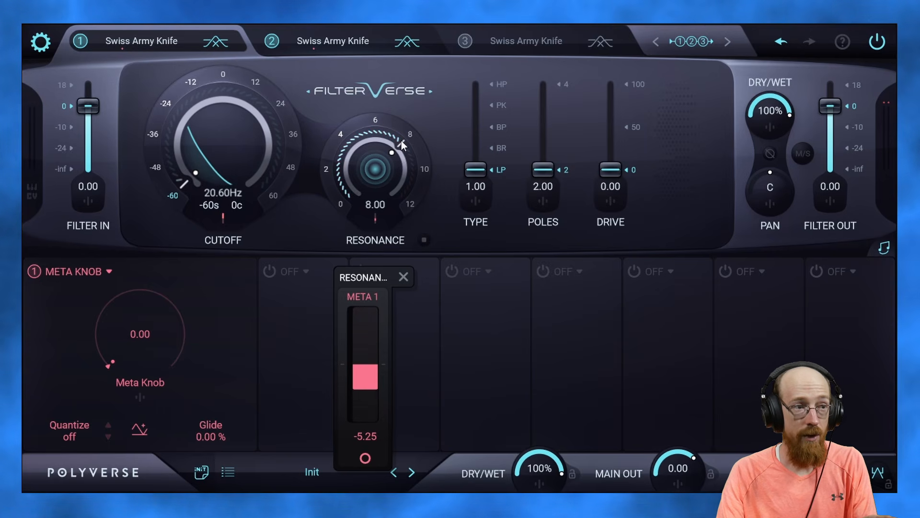
{"action": "left_click_drag", "start_coordinate": [156, 338], "coordinate": [195, 63]}
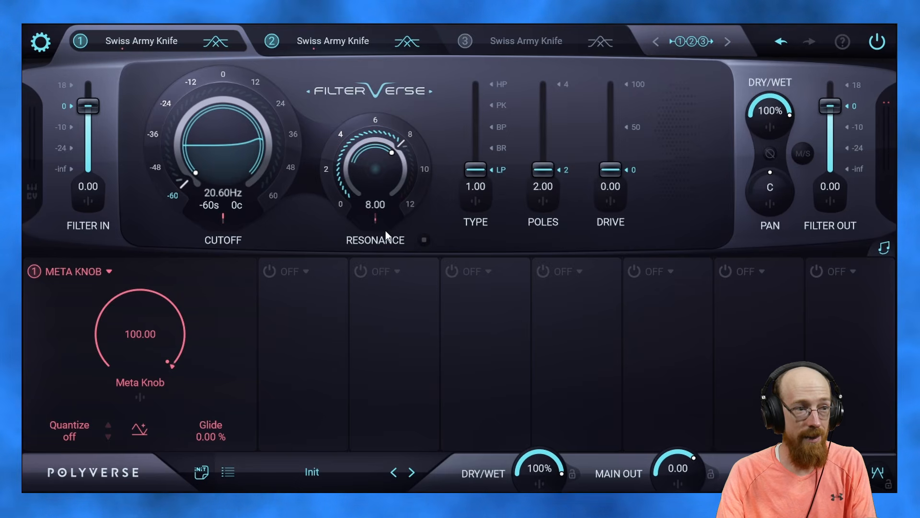
{"action": "left_click", "coordinate": [377, 220]}
{"action": "left_click_drag", "start_coordinate": [365, 370], "coordinate": [364, 385]}
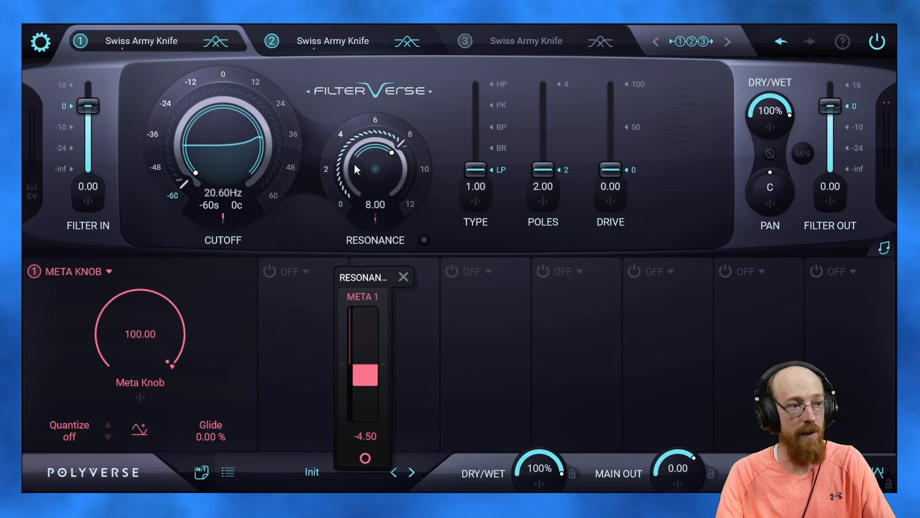
- Modulate the second filter's resonance from the Meta Knob with a negative amount
{"action": "left_click", "coordinate": [342, 46]}
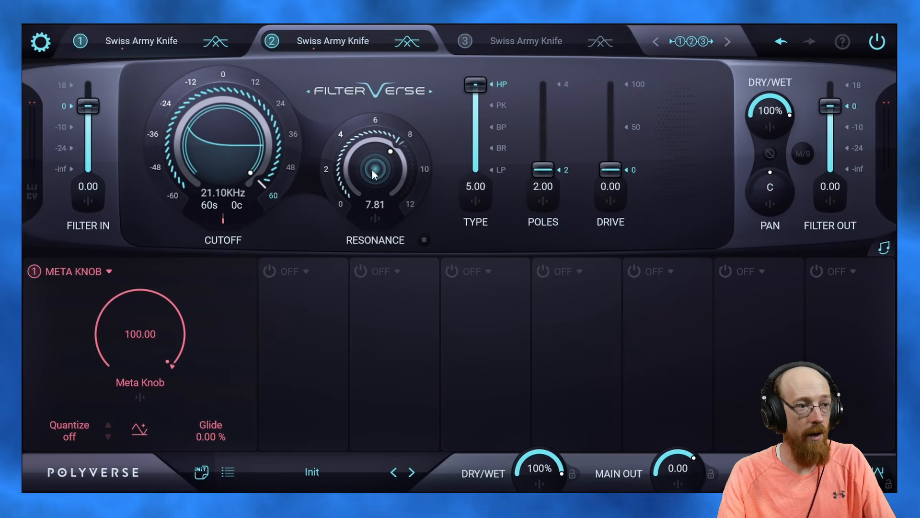
{"action": "left_click", "coordinate": [377, 218]}
{"action": "left_click_drag", "start_coordinate": [368, 376], "coordinate": [367, 405]}
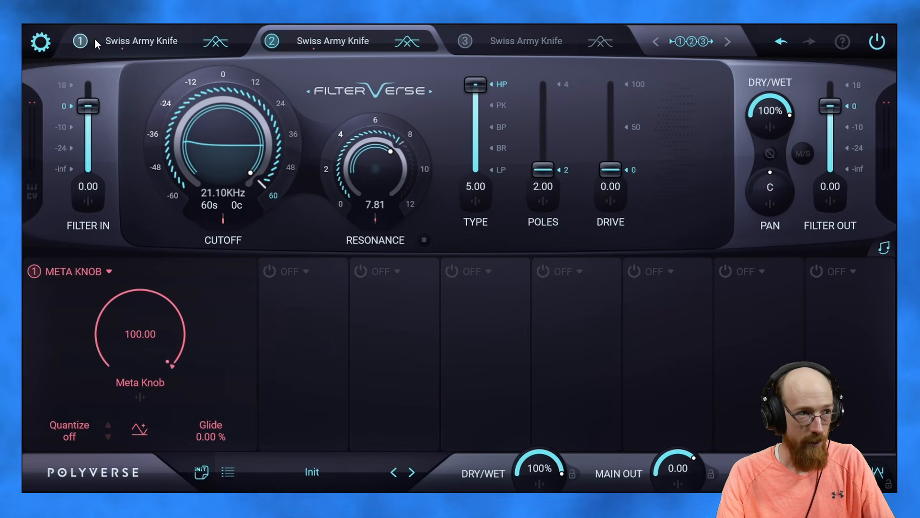
- Sweep the Meta Knob down to 0 and back to 100, and set the second filter's resonance to 8.95
{"action": "left_click_drag", "start_coordinate": [126, 293], "coordinate": [134, 350]}
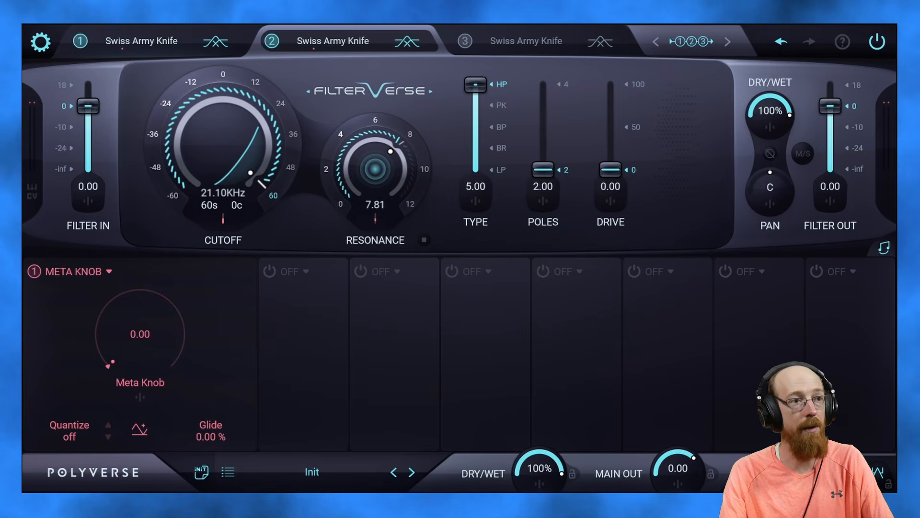
{"action": "left_click_drag", "start_coordinate": [146, 342], "coordinate": [185, 59]}
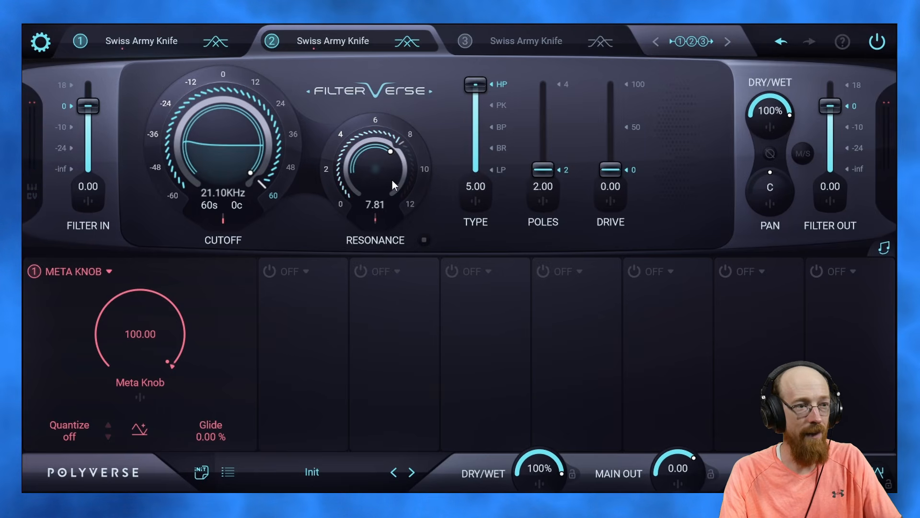
{"action": "left_click_drag", "start_coordinate": [387, 166], "coordinate": [386, 156]}
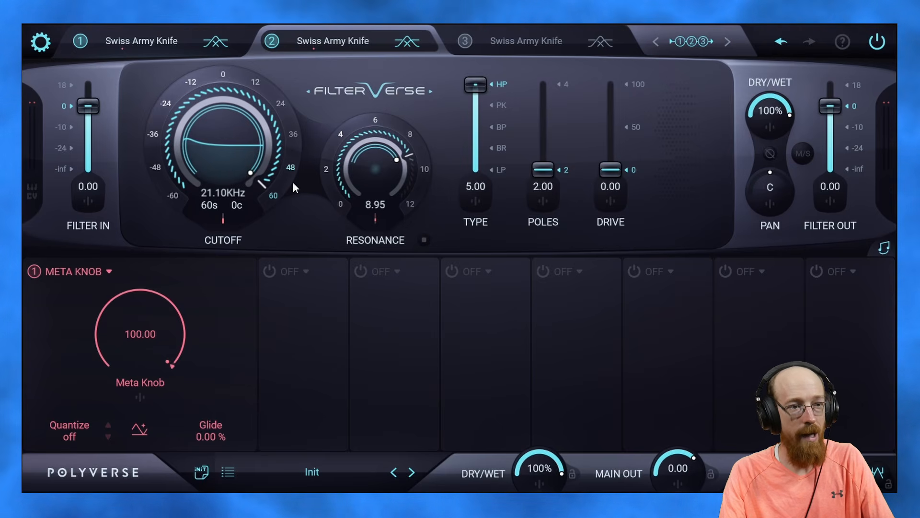
{"action": "left_click_drag", "start_coordinate": [546, 170], "coordinate": [558, 258]}
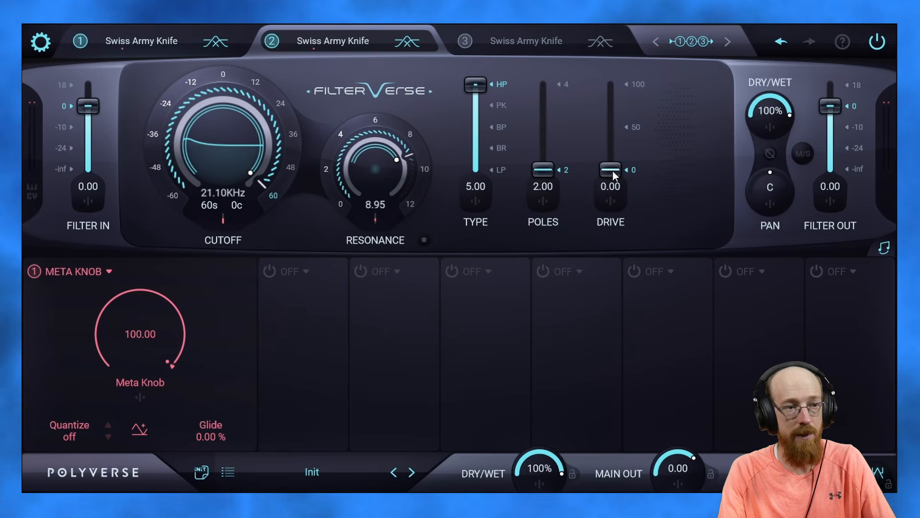
{"action": "mouse_move", "coordinate": [613, 170]}
{"action": "left_mouse_down"}
{"action": "mouse_move", "coordinate": [624, 101]}
{"action": "mouse_move", "coordinate": [628, 179]}
{"action": "left_mouse_up"}
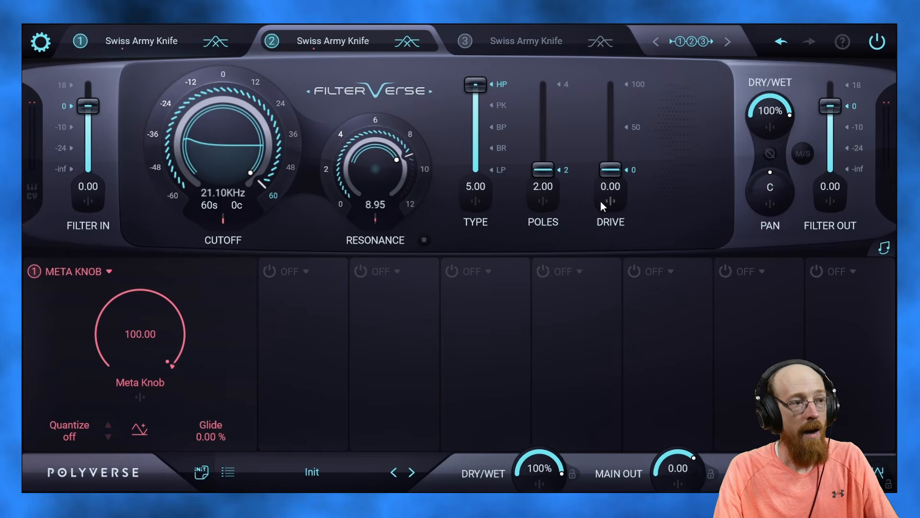
- On the third filter, set the type to 2.14, close to band-reject, and the slope to 4 poles
{"action": "left_click", "coordinate": [549, 47]}
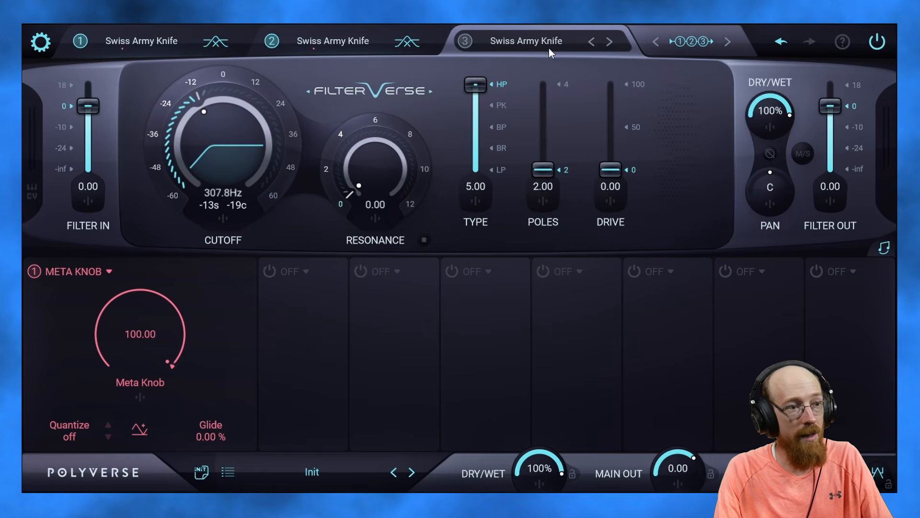
{"action": "left_click_drag", "start_coordinate": [478, 88], "coordinate": [481, 159]}
{"action": "left_click_drag", "start_coordinate": [541, 170], "coordinate": [551, 81]}
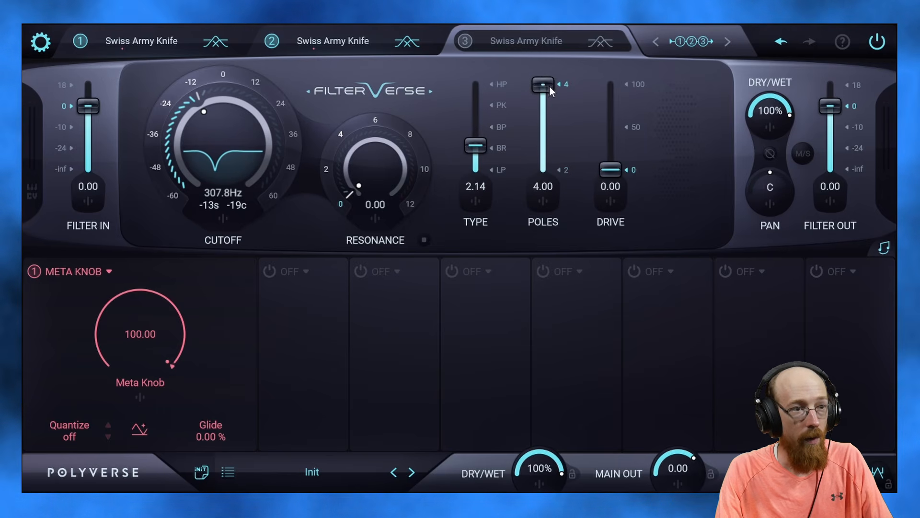
{"action": "left_click_drag", "start_coordinate": [554, 84], "coordinate": [547, 57]}
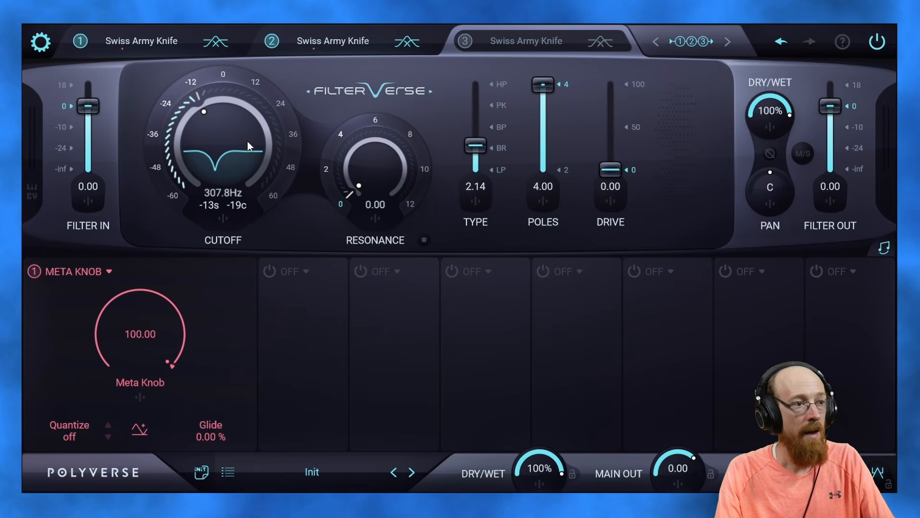
- Raise the third filter's cutoff to 21.10 kHz and modulate it from the Meta Knob by -120
{"action": "left_click_drag", "start_coordinate": [248, 141], "coordinate": [264, 1]}
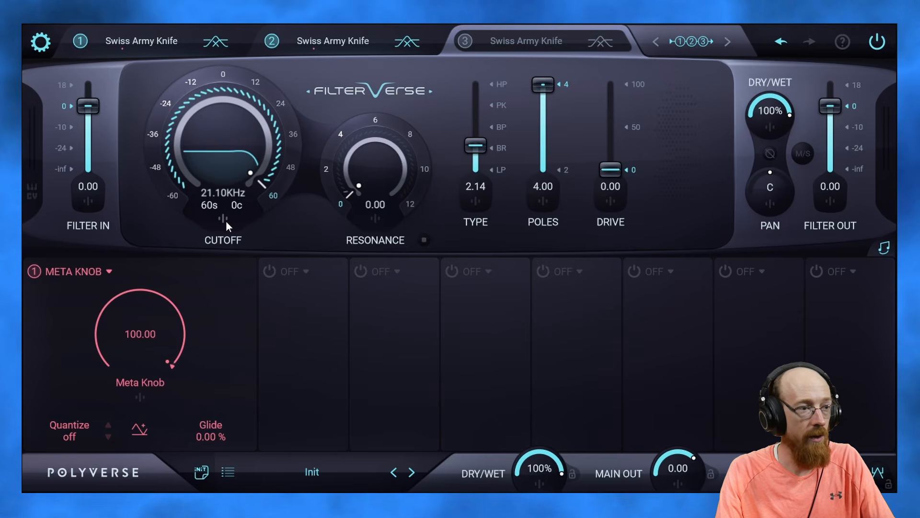
{"action": "left_click_drag", "start_coordinate": [227, 221], "coordinate": [213, 432]}
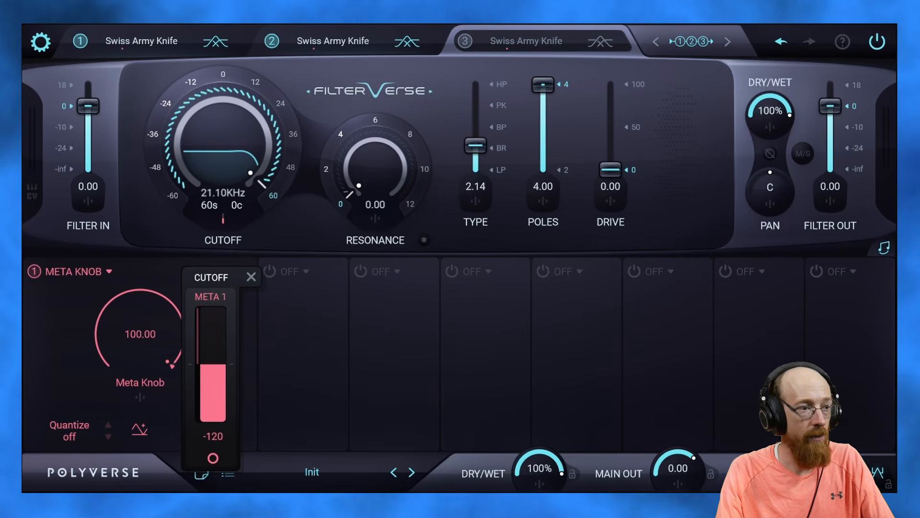
- Compare the curves and settings of the three filters by switching between them
{"action": "left_click", "coordinate": [326, 50]}
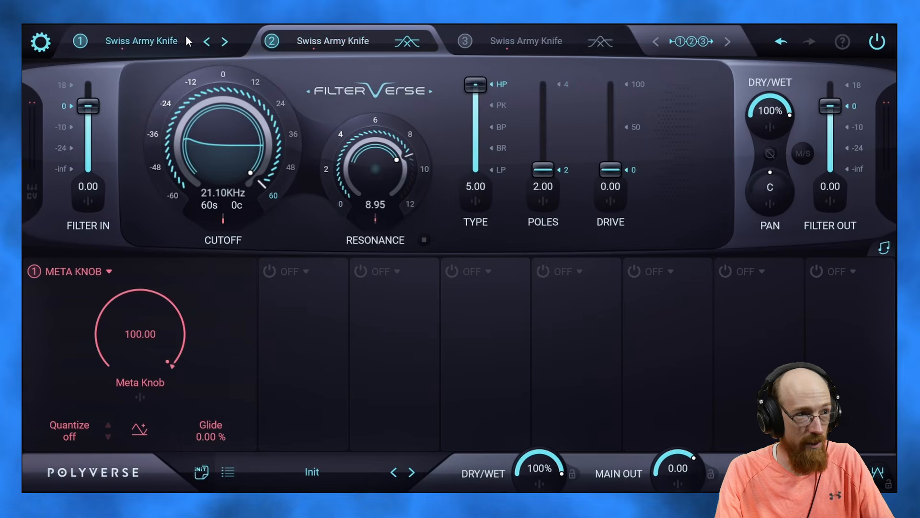
{"action": "left_click", "coordinate": [186, 38]}
{"action": "left_click", "coordinate": [370, 39]}
{"action": "left_click", "coordinate": [199, 43]}
{"action": "left_click", "coordinate": [317, 42]}
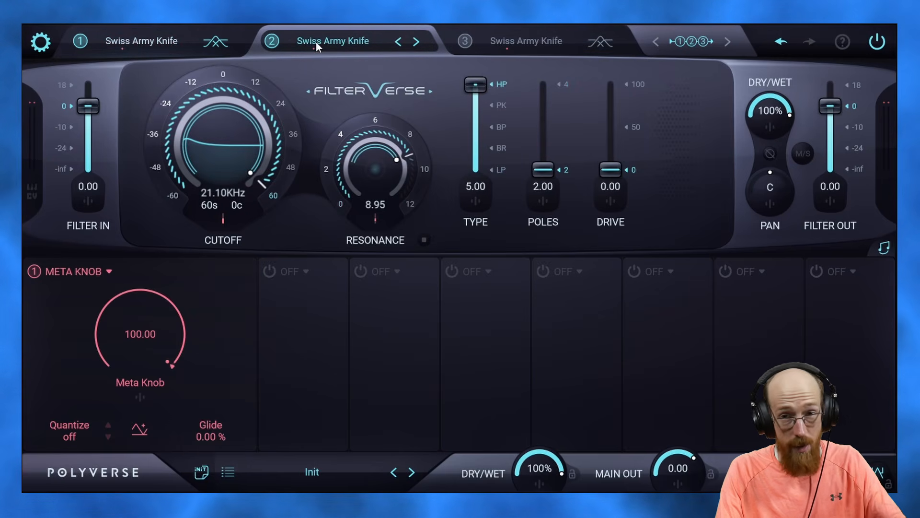
{"action": "left_click", "coordinate": [497, 33]}
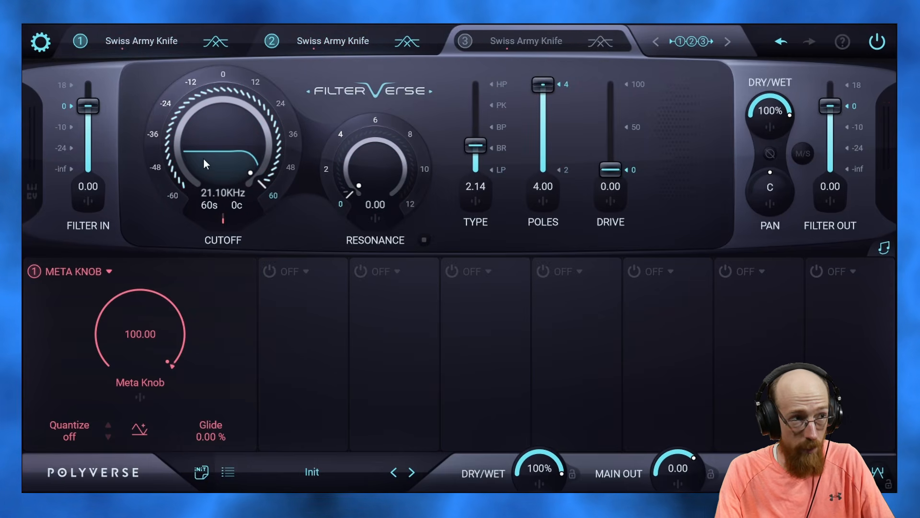
{"action": "left_click", "coordinate": [142, 48]}
{"action": "left_click", "coordinate": [345, 50]}
{"action": "left_click", "coordinate": [146, 41]}
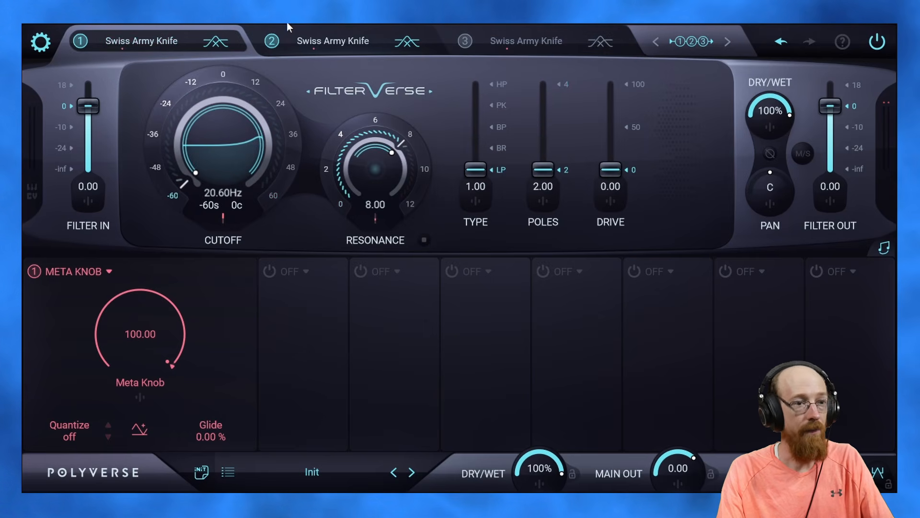
- Review the first and second filters' settings and switch the third filter on
{"action": "left_click", "coordinate": [382, 41]}
{"action": "left_click", "coordinate": [166, 52]}
{"action": "left_click", "coordinate": [336, 40]}
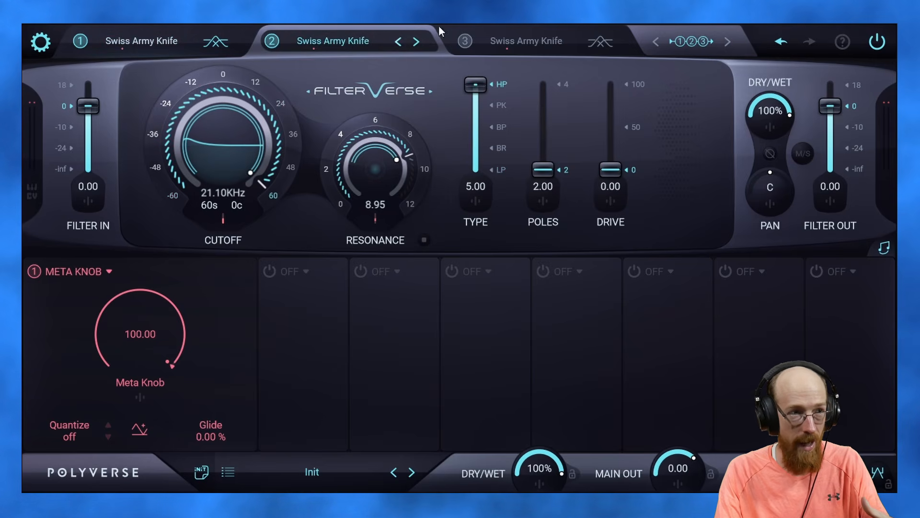
{"action": "left_click", "coordinate": [541, 40]}
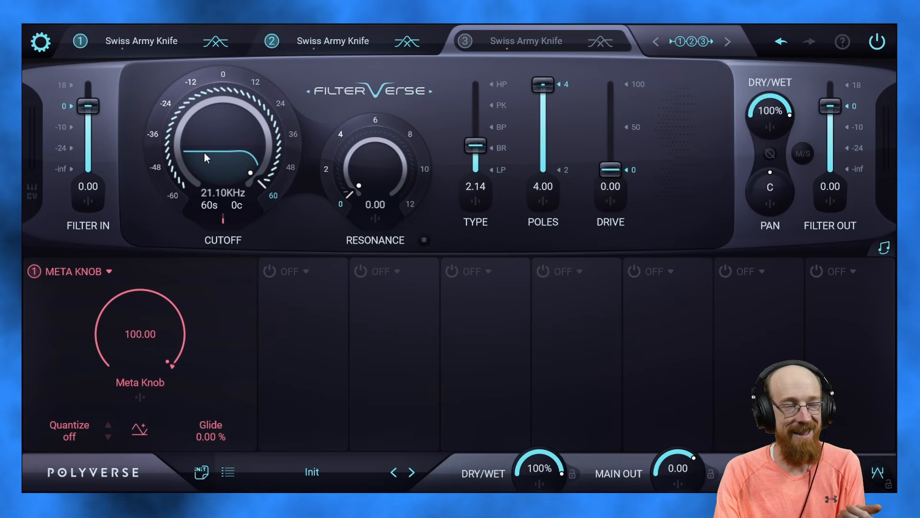
{"action": "left_click", "coordinate": [469, 44]}
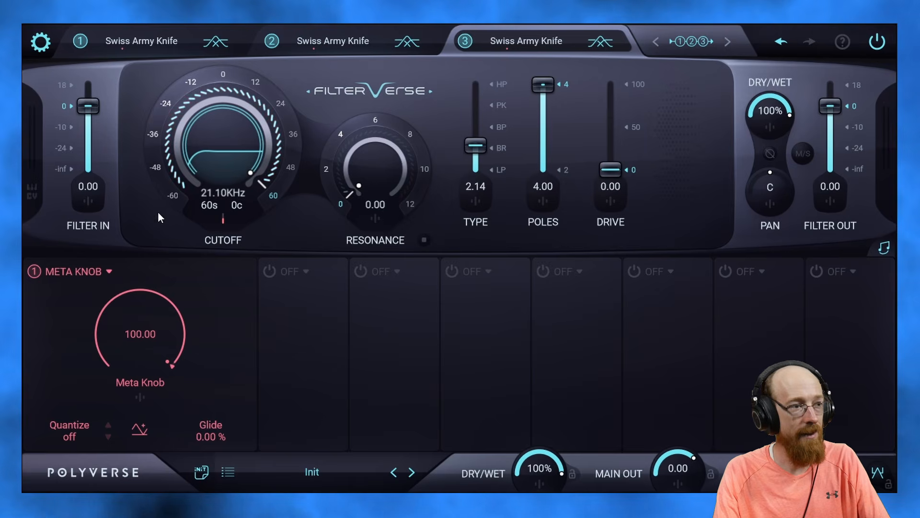
- Raise the third filter's resonance to 9.78 and sweep the Meta Knob down and back up to 100
{"action": "left_click_drag", "start_coordinate": [144, 320], "coordinate": [168, 237]}
{"action": "left_click_drag", "start_coordinate": [381, 170], "coordinate": [392, 76]}
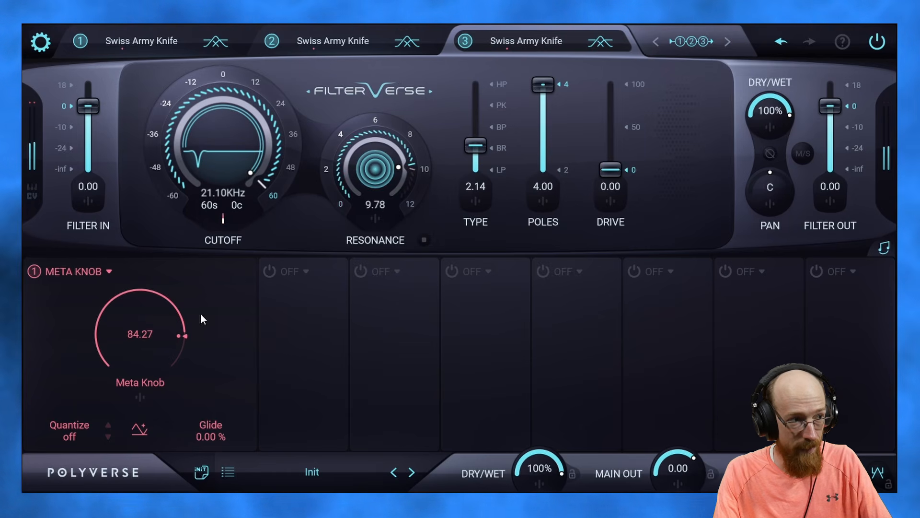
{"action": "left_click_drag", "start_coordinate": [137, 334], "coordinate": [165, 267]}
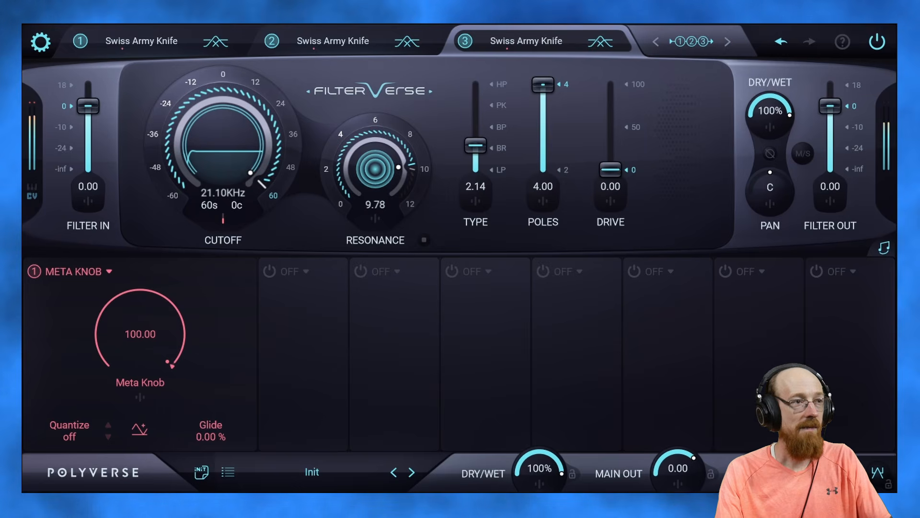
- Set the third filter's type to 2.94, near band-pass, and its cutoff to 771.7 Hz, resetting the drive to 0
{"action": "left_click", "coordinate": [534, 49]}
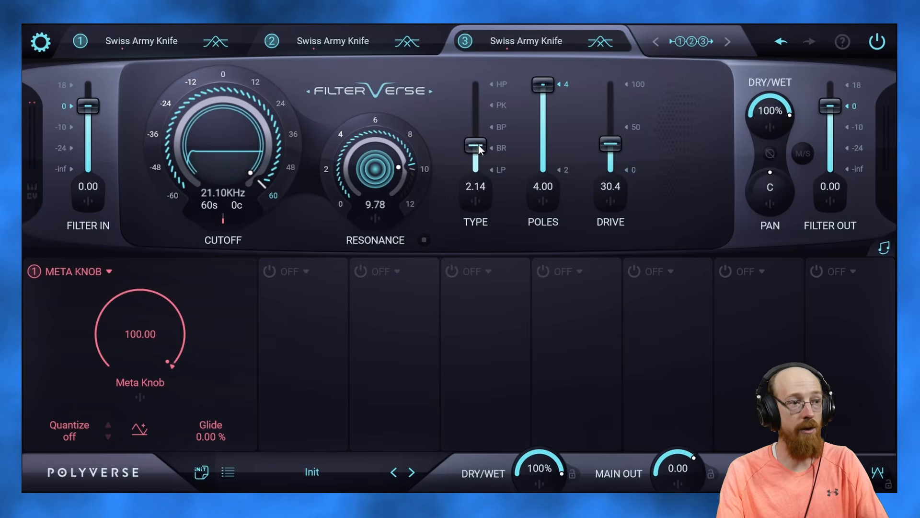
{"action": "left_click_drag", "start_coordinate": [478, 145], "coordinate": [479, 126]}
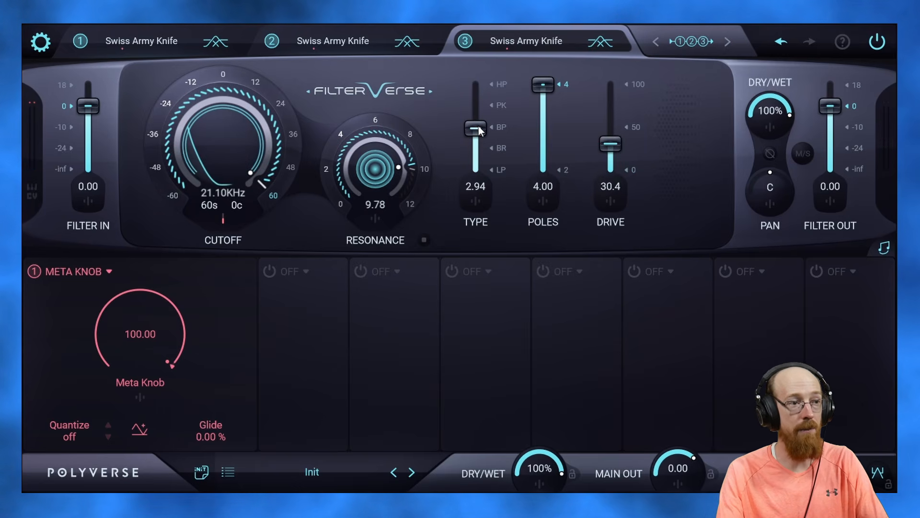
{"action": "left_click_drag", "start_coordinate": [216, 153], "coordinate": [228, 214]}
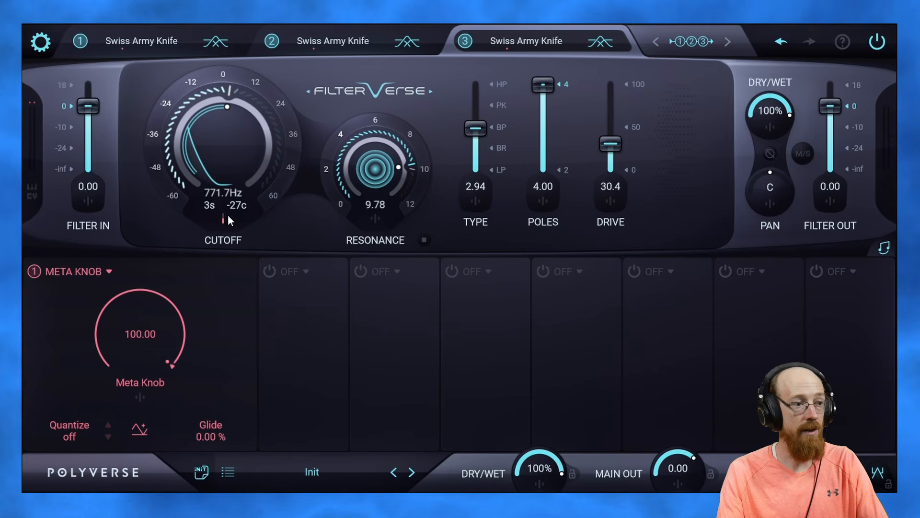
{"action": "double_click", "coordinate": [619, 145]}
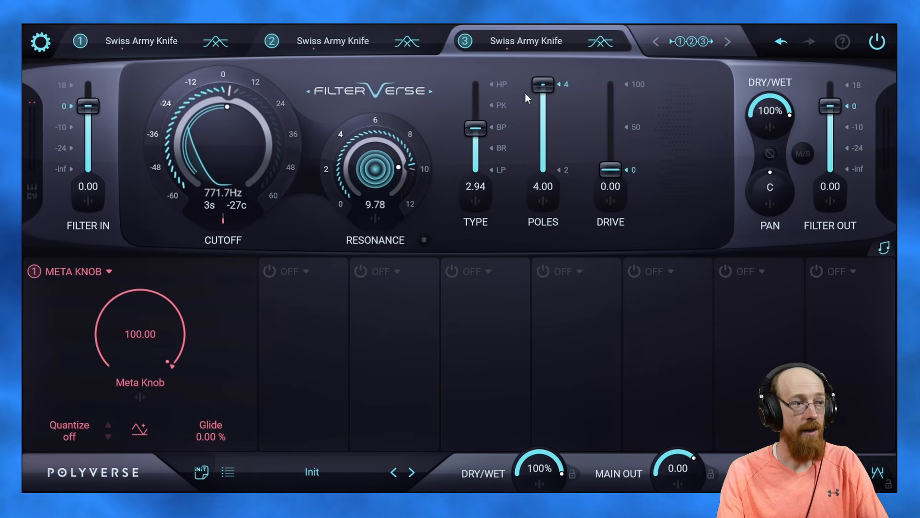
- Sweep the Meta Knob to 0 and back to 100, with the third filter's type moved to 1.03, near low-pass
{"action": "left_click_drag", "start_coordinate": [140, 336], "coordinate": [142, 516]}
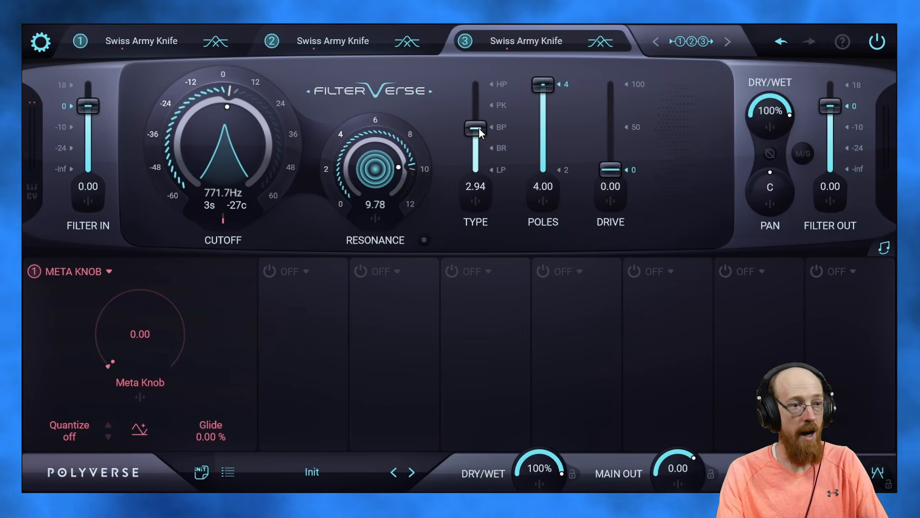
{"action": "left_click_drag", "start_coordinate": [480, 129], "coordinate": [476, 178]}
{"action": "left_click_drag", "start_coordinate": [173, 370], "coordinate": [179, 48]}
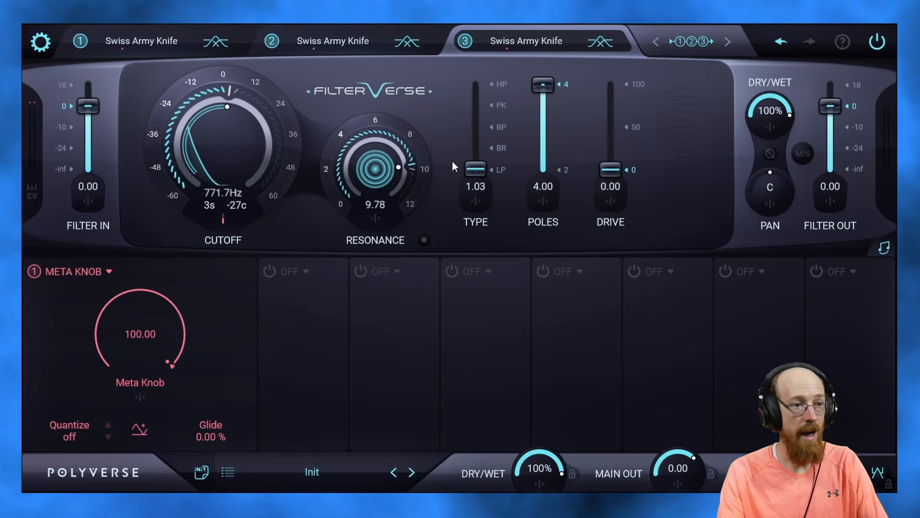
- Try the third filter's type at 2.90, near band-pass, settle on high-pass at 5.00, and return to the first filter
{"action": "left_click", "coordinate": [502, 84]}
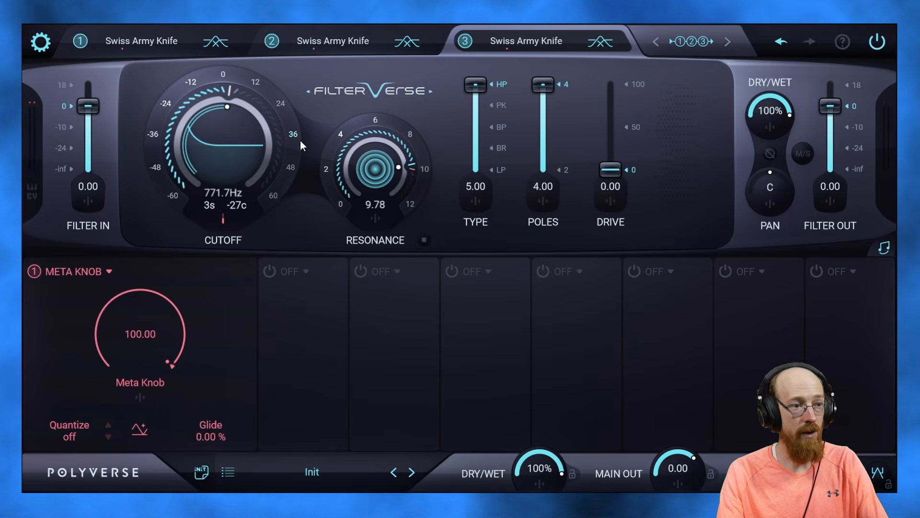
{"action": "left_click_drag", "start_coordinate": [473, 94], "coordinate": [474, 141]}
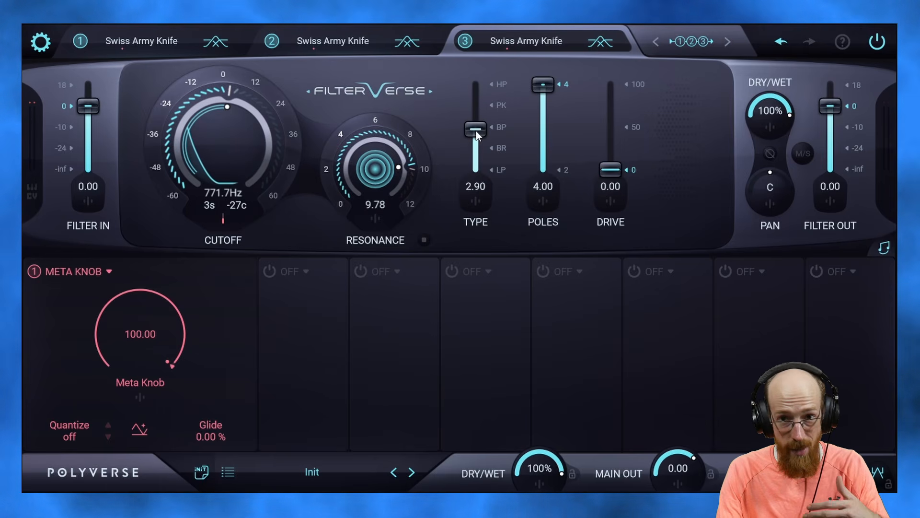
{"action": "left_click_drag", "start_coordinate": [480, 130], "coordinate": [517, 49]}
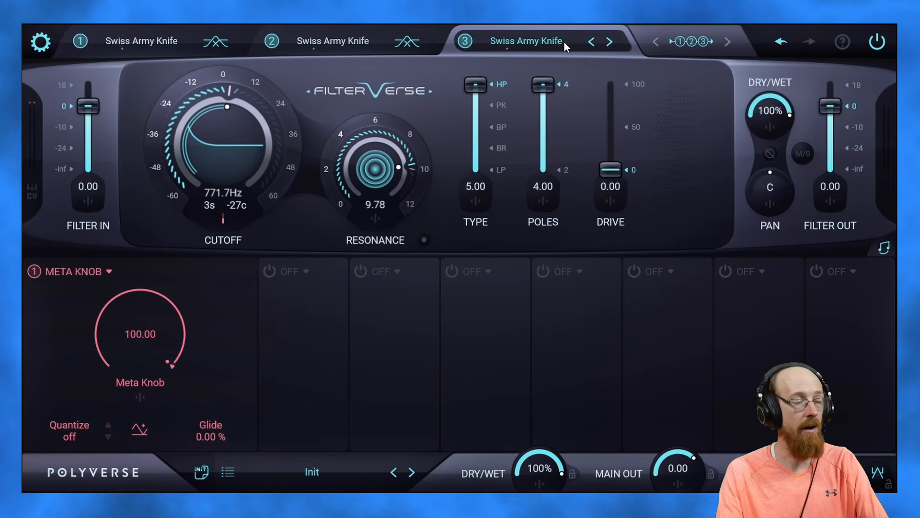
{"action": "left_click", "coordinate": [165, 47]}
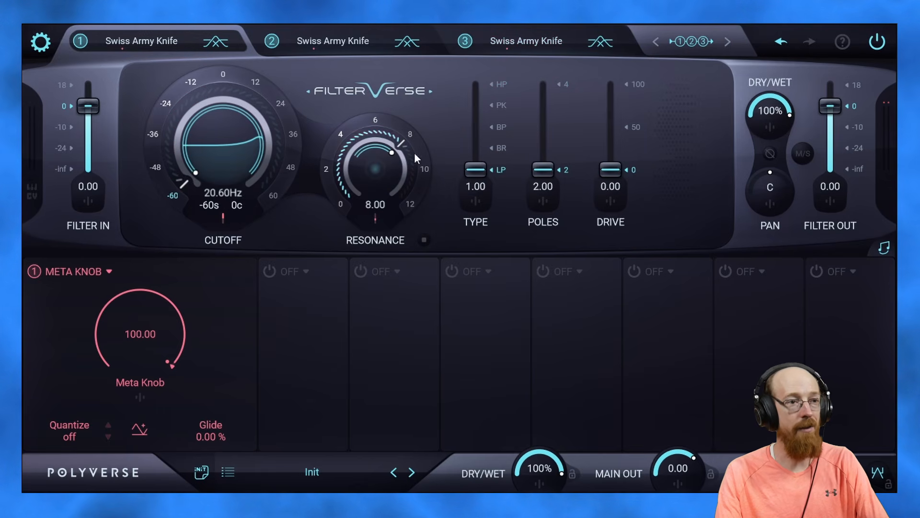